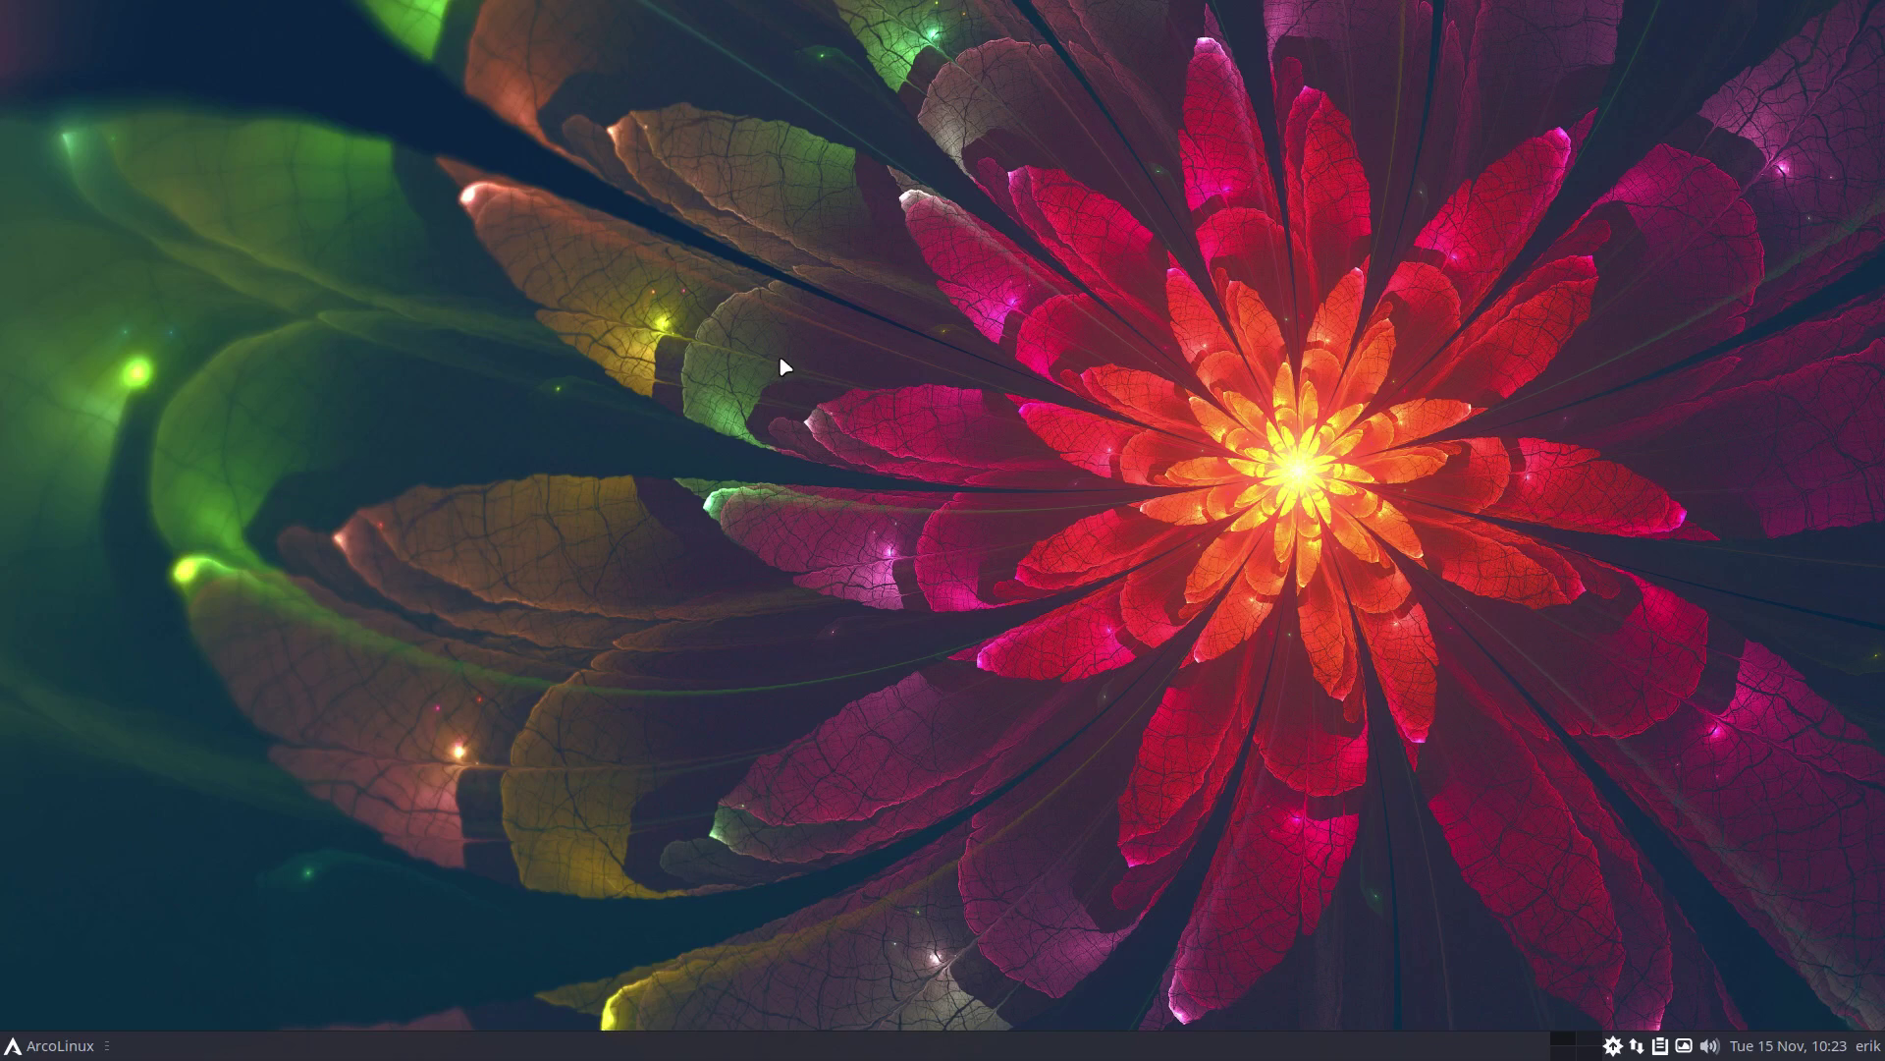
# Open Alacritty and run att to start the Arch Linux Tweak Tool.
pyautogui.press('super+Return')
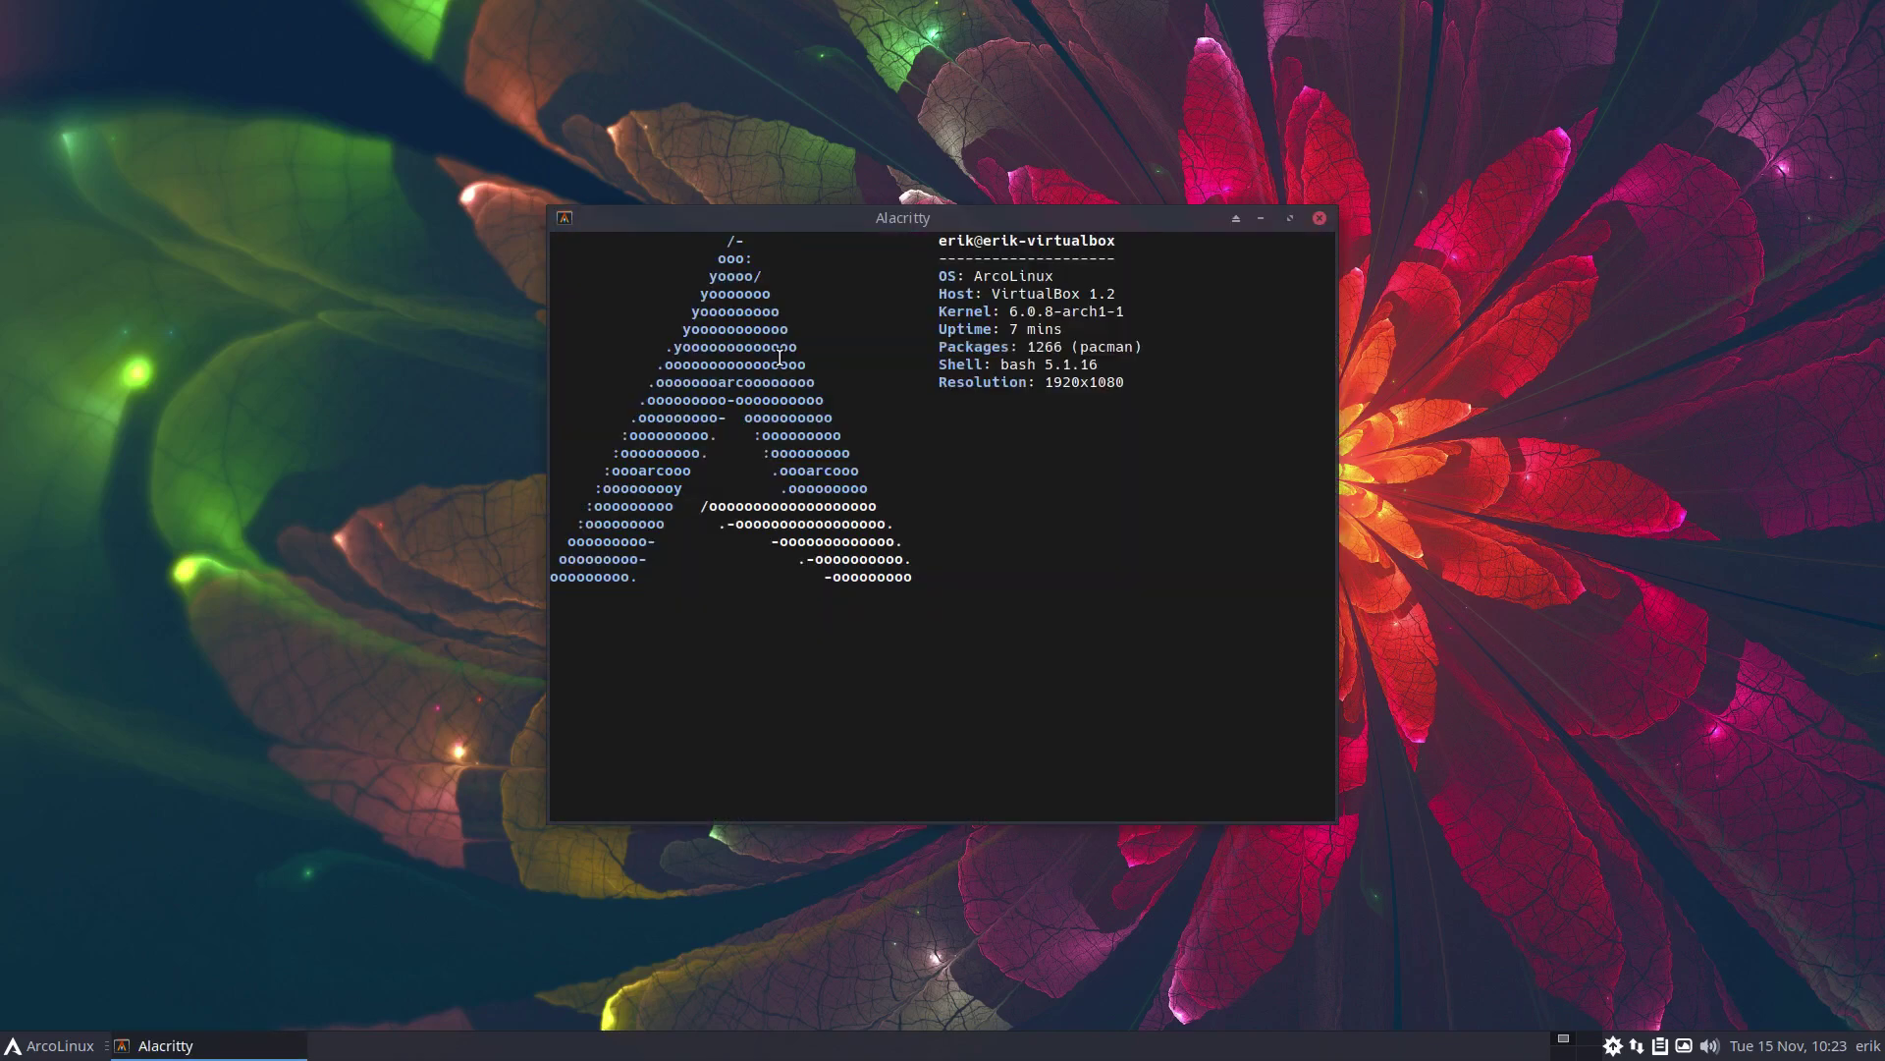
pyautogui.write('att')
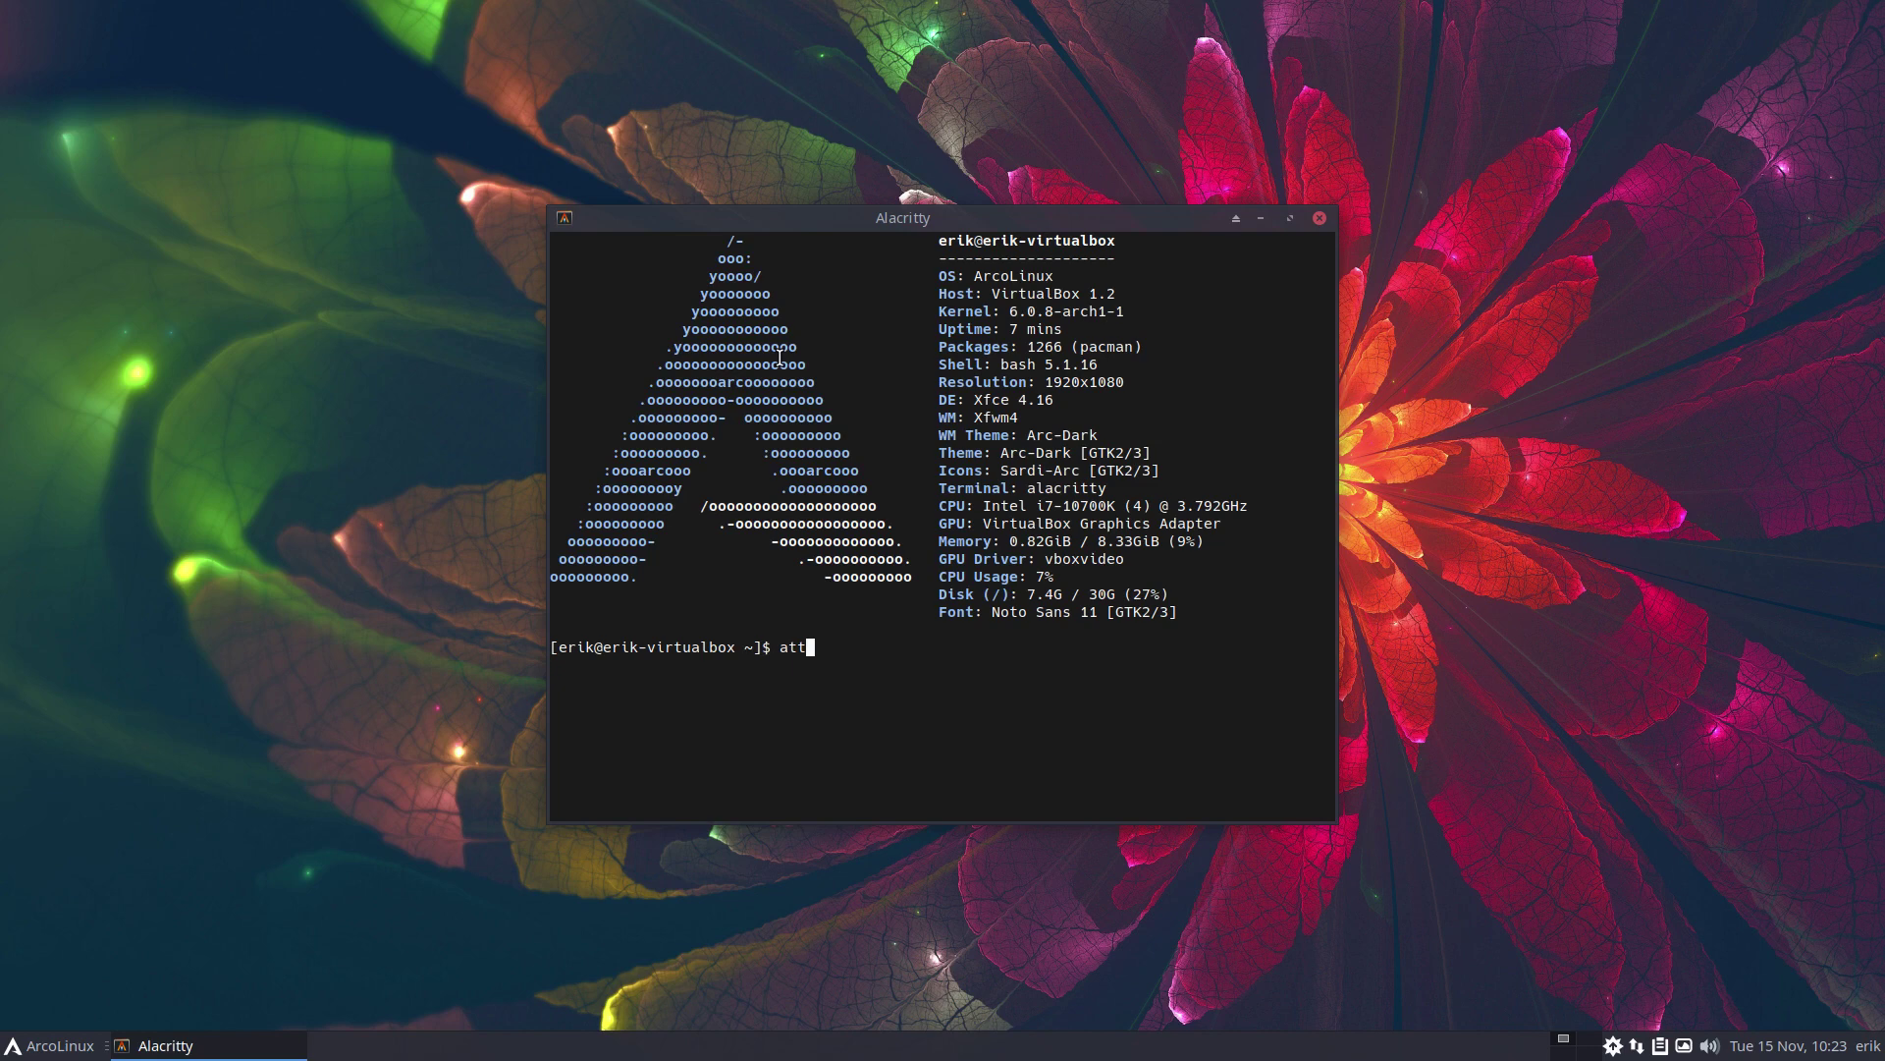
pyautogui.press('Return')
pyautogui.press('Return')
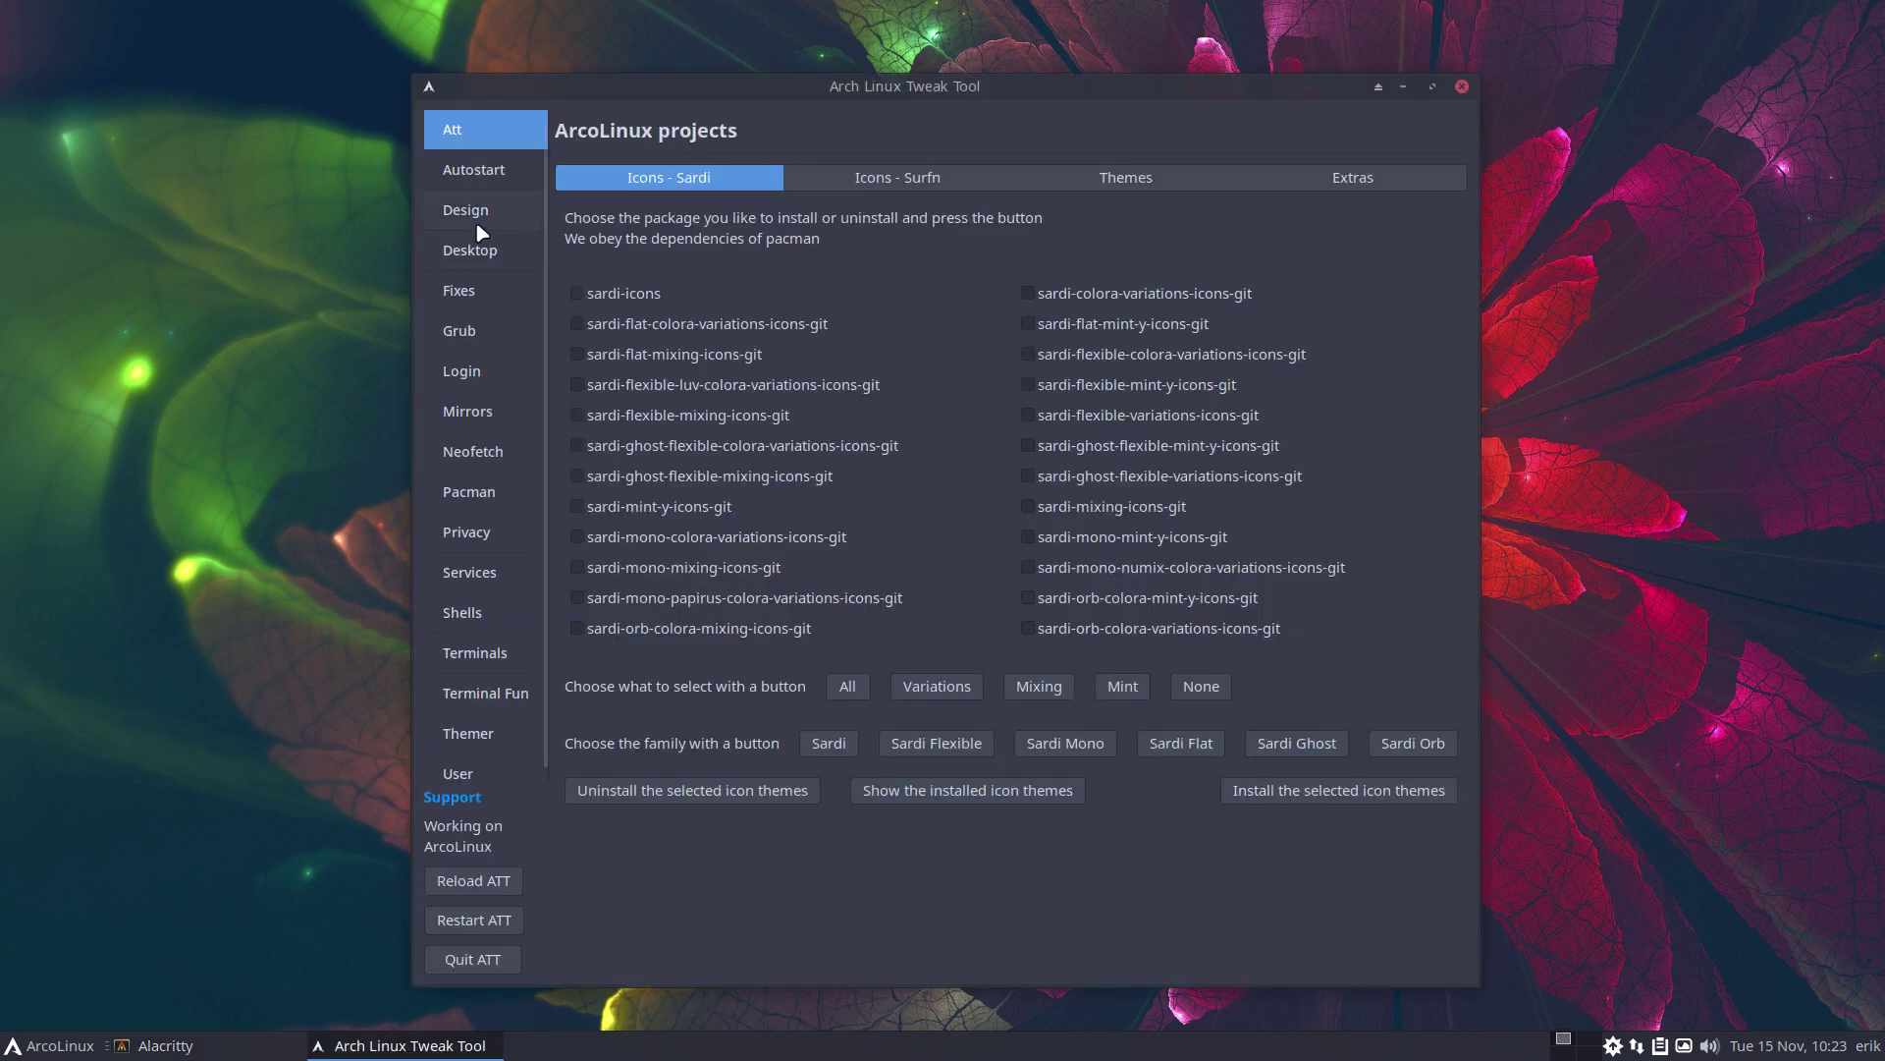
# Select berry in the Desktop page's 'Select a desktop' dropdown and install it.
pyautogui.click(481, 249)
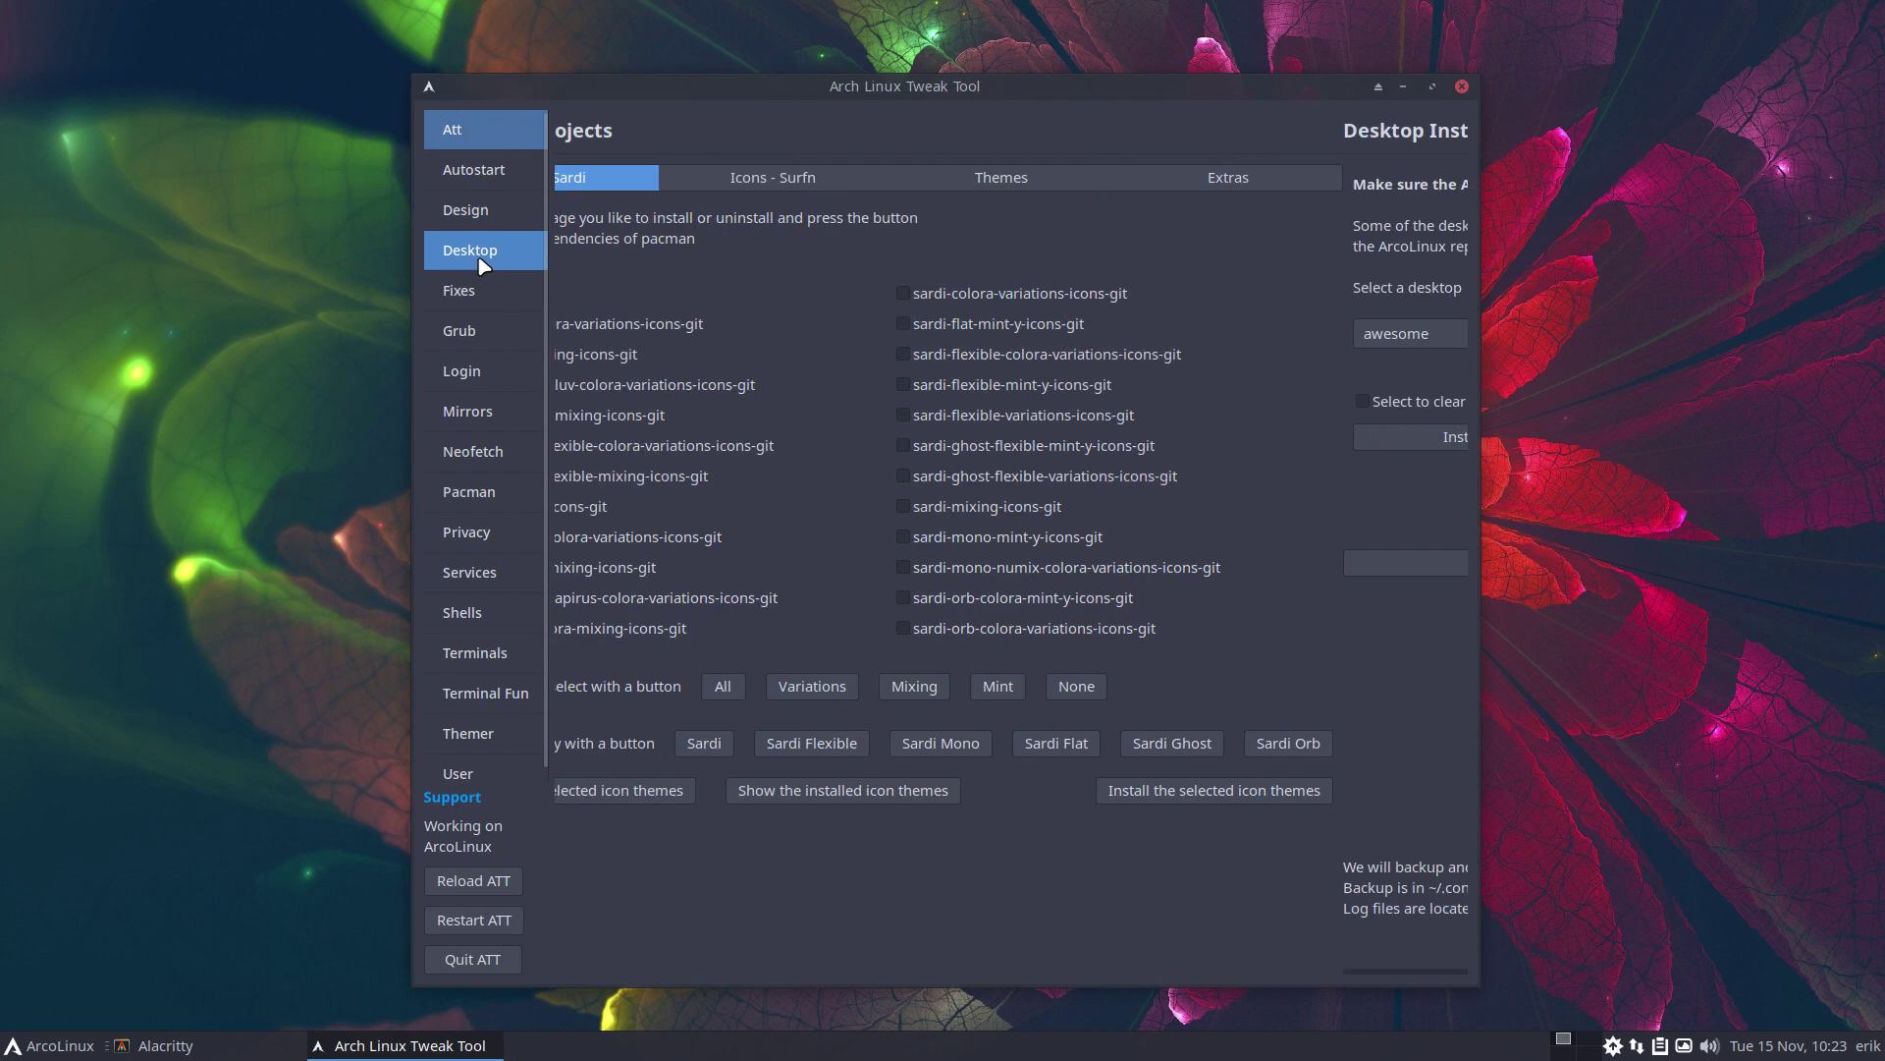
pyautogui.click(667, 339)
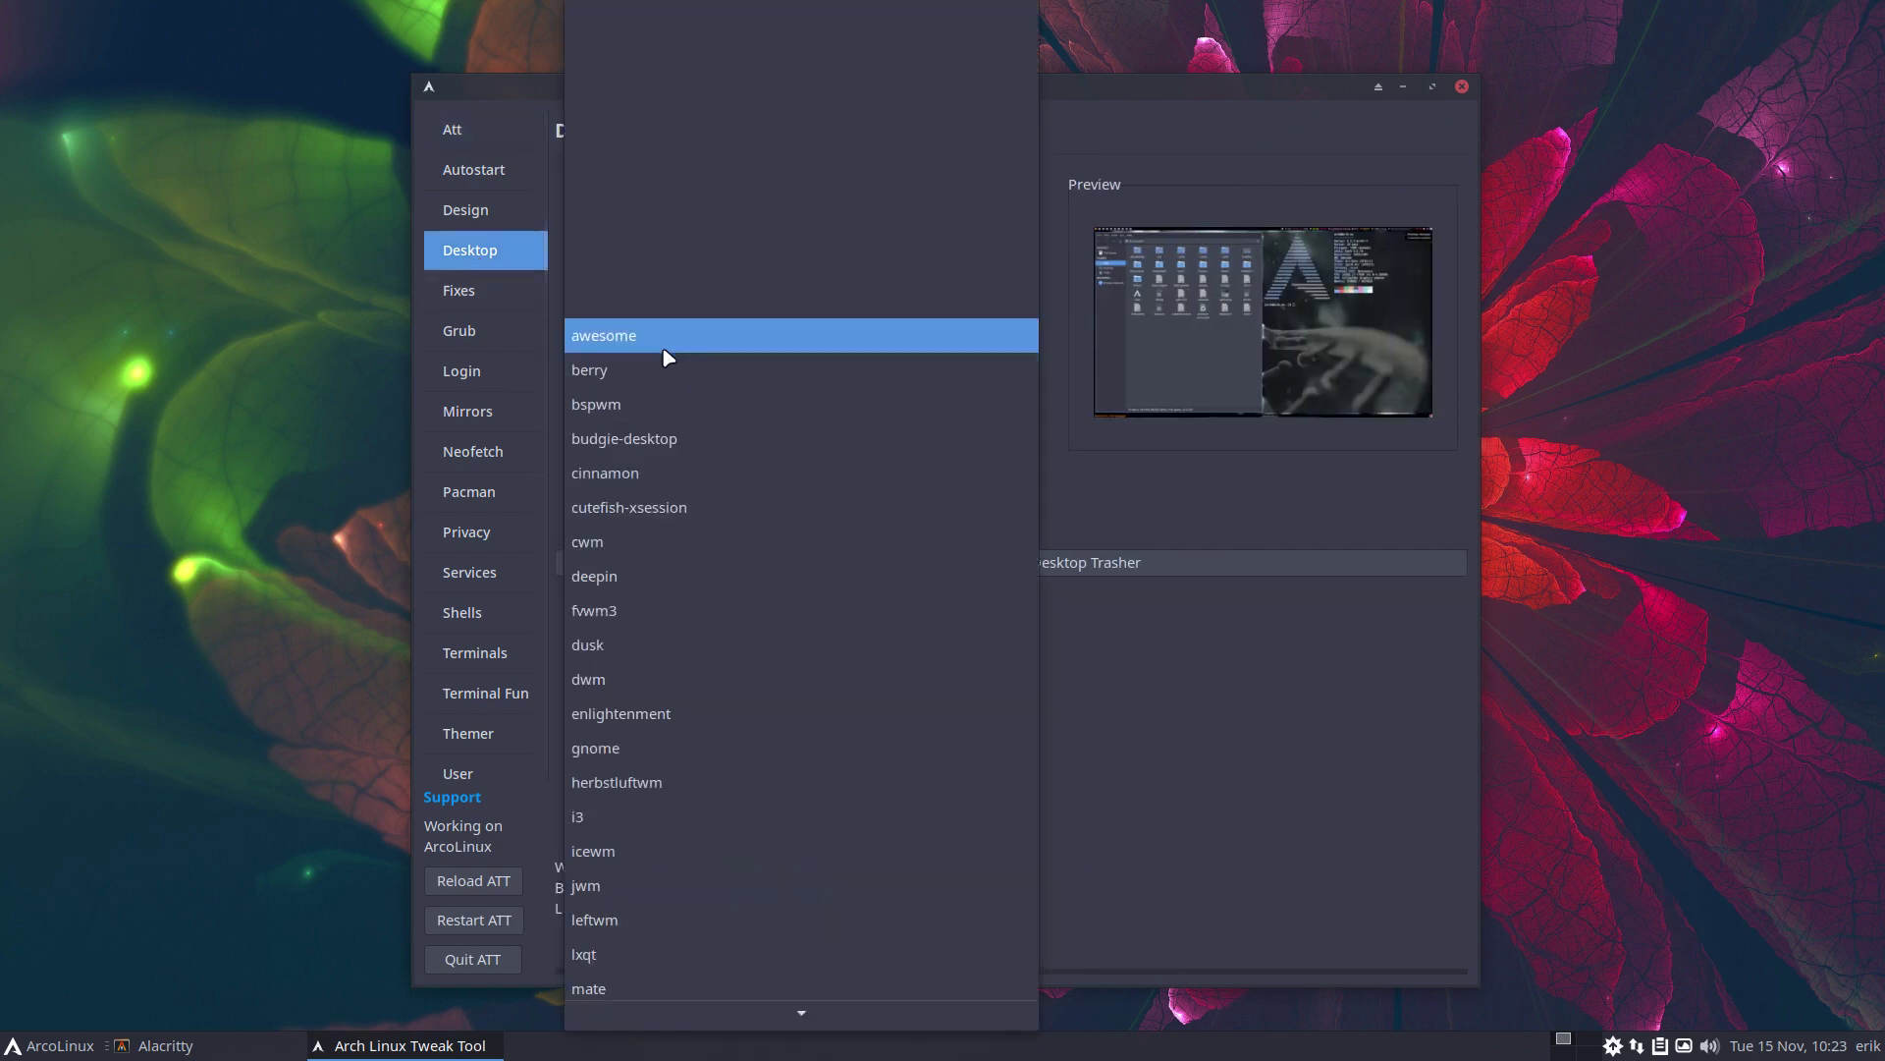
pyautogui.click(661, 370)
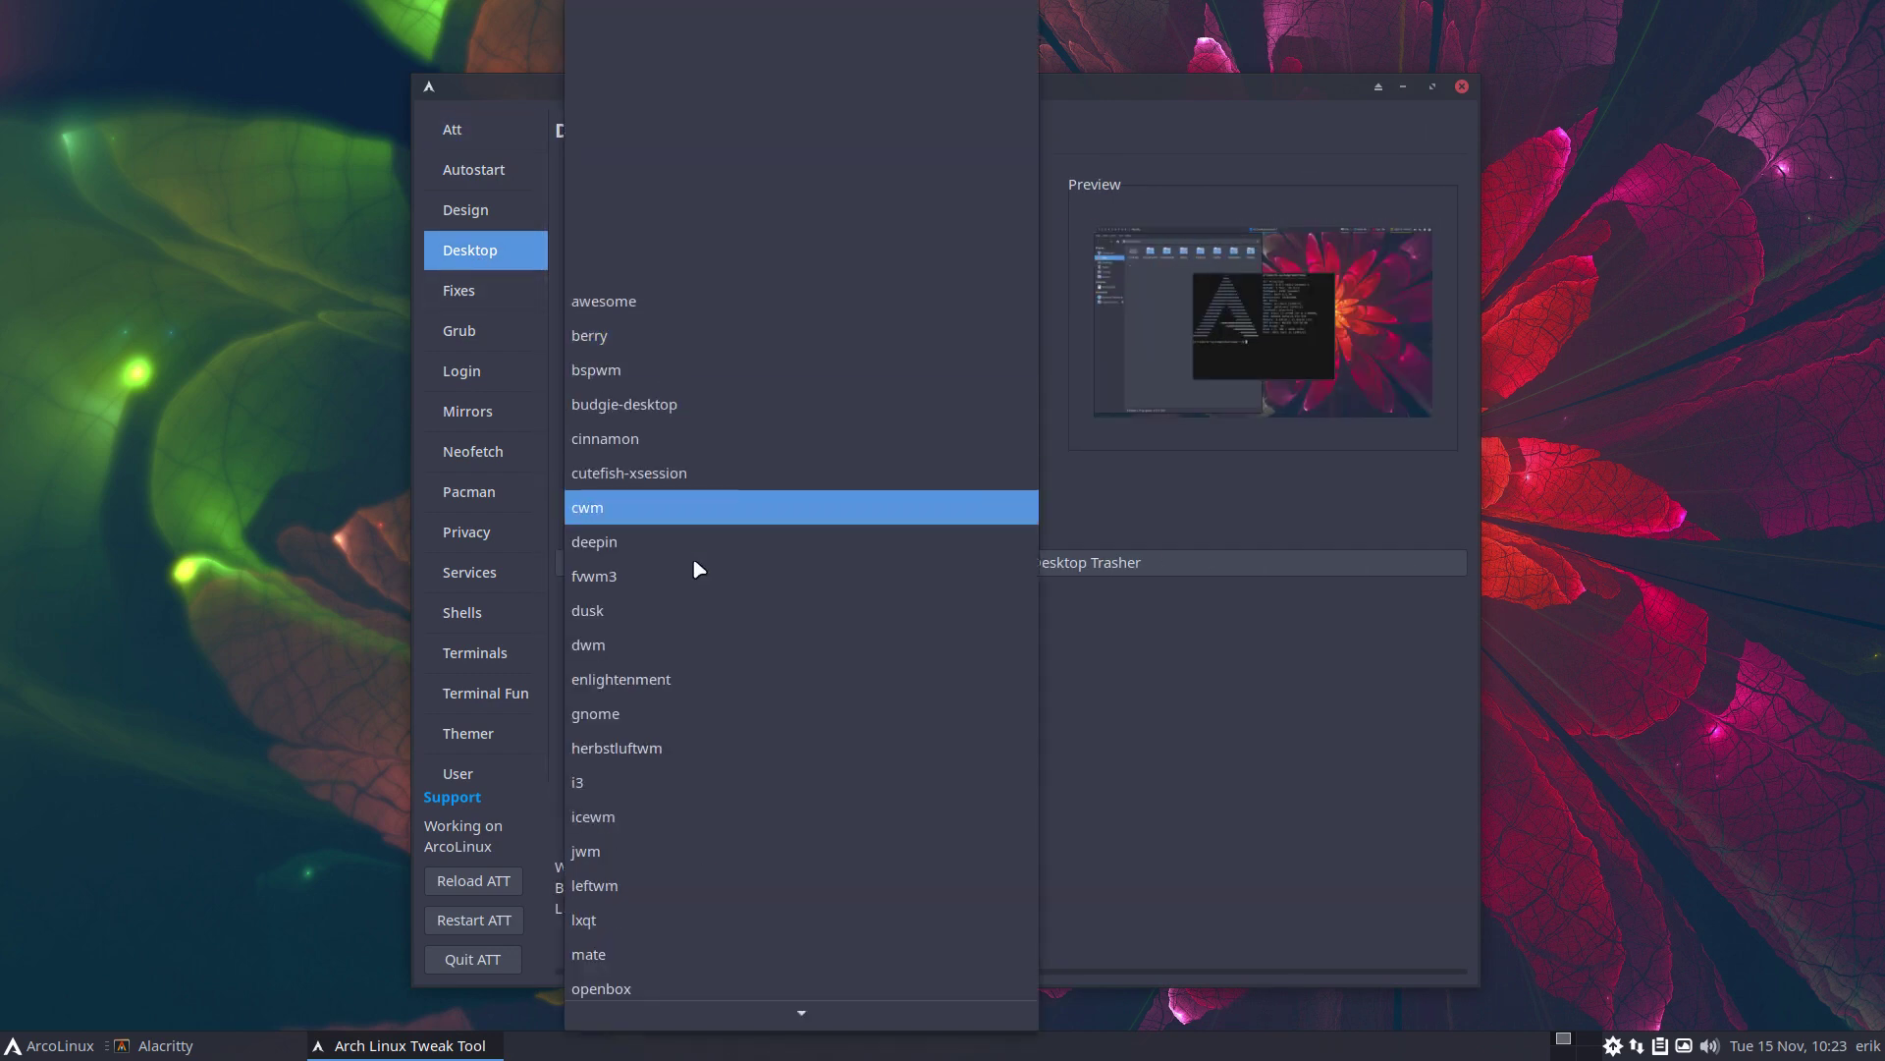
pyautogui.scroll(-5, 693, 590)
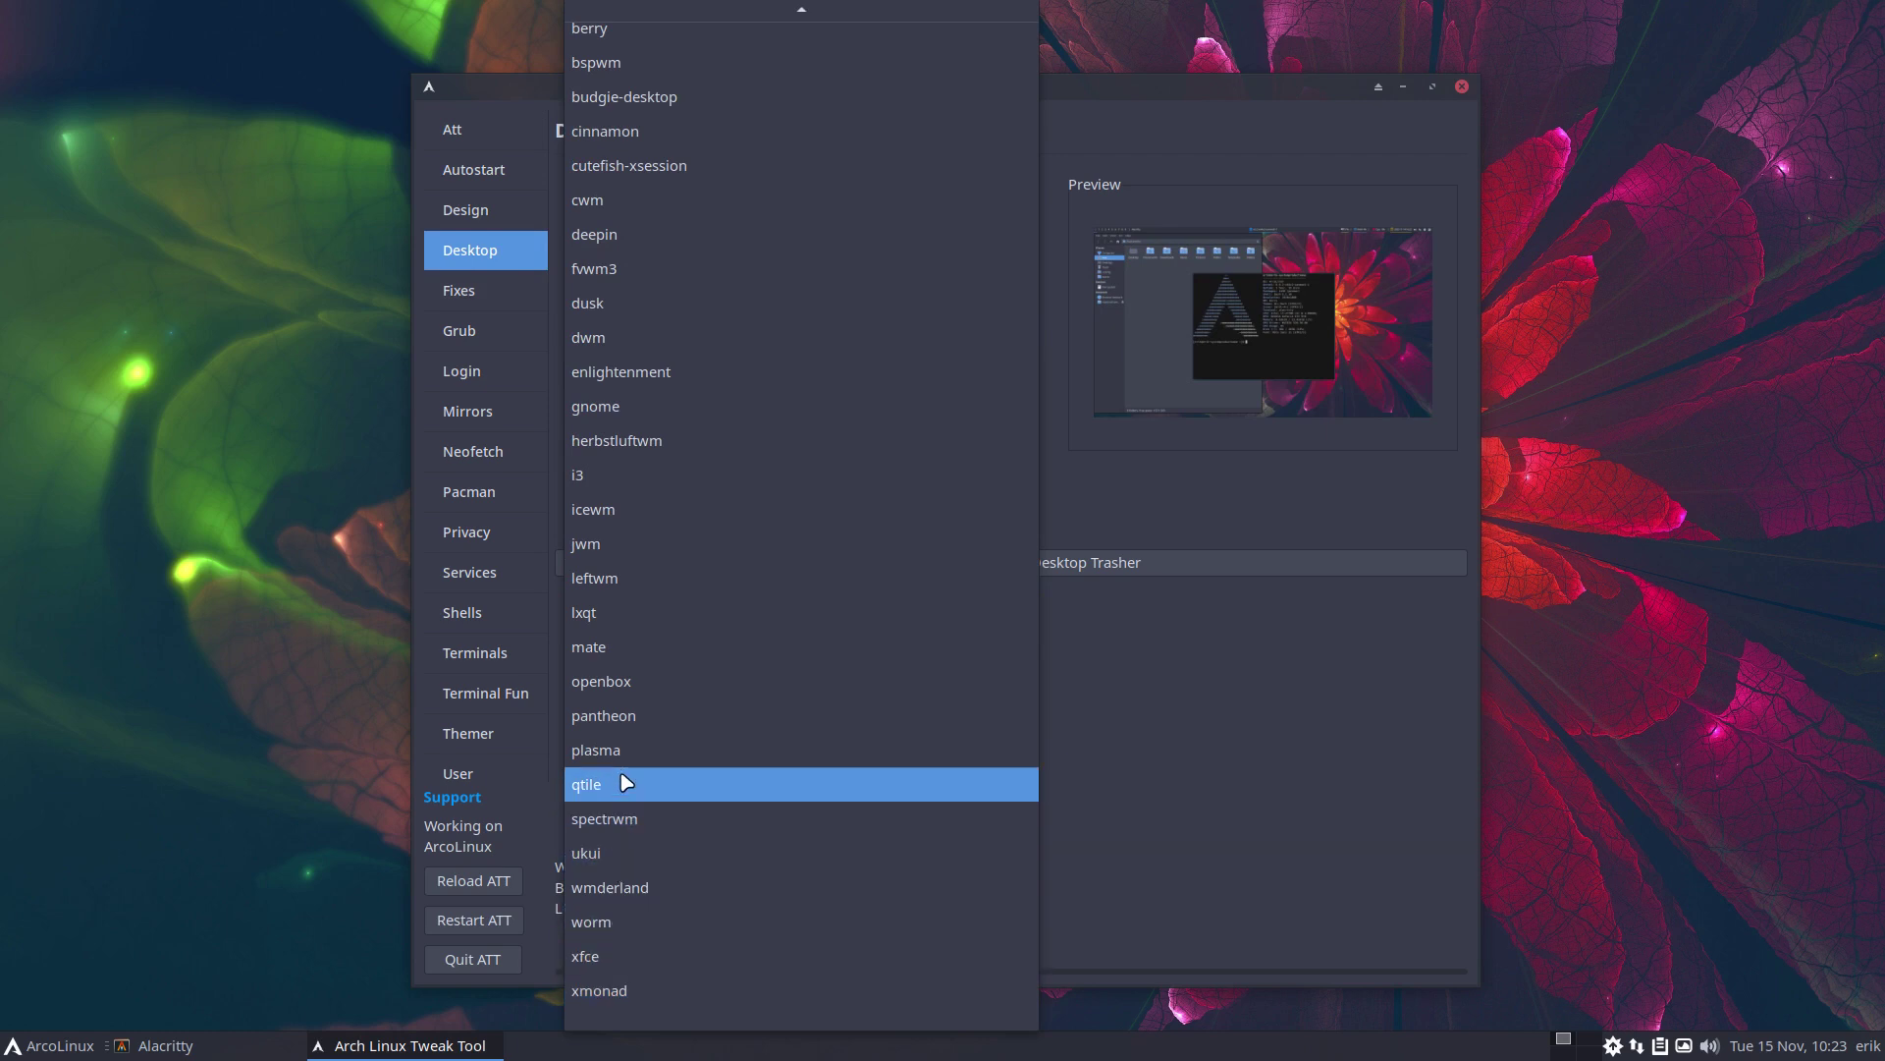
pyautogui.click(648, 72)
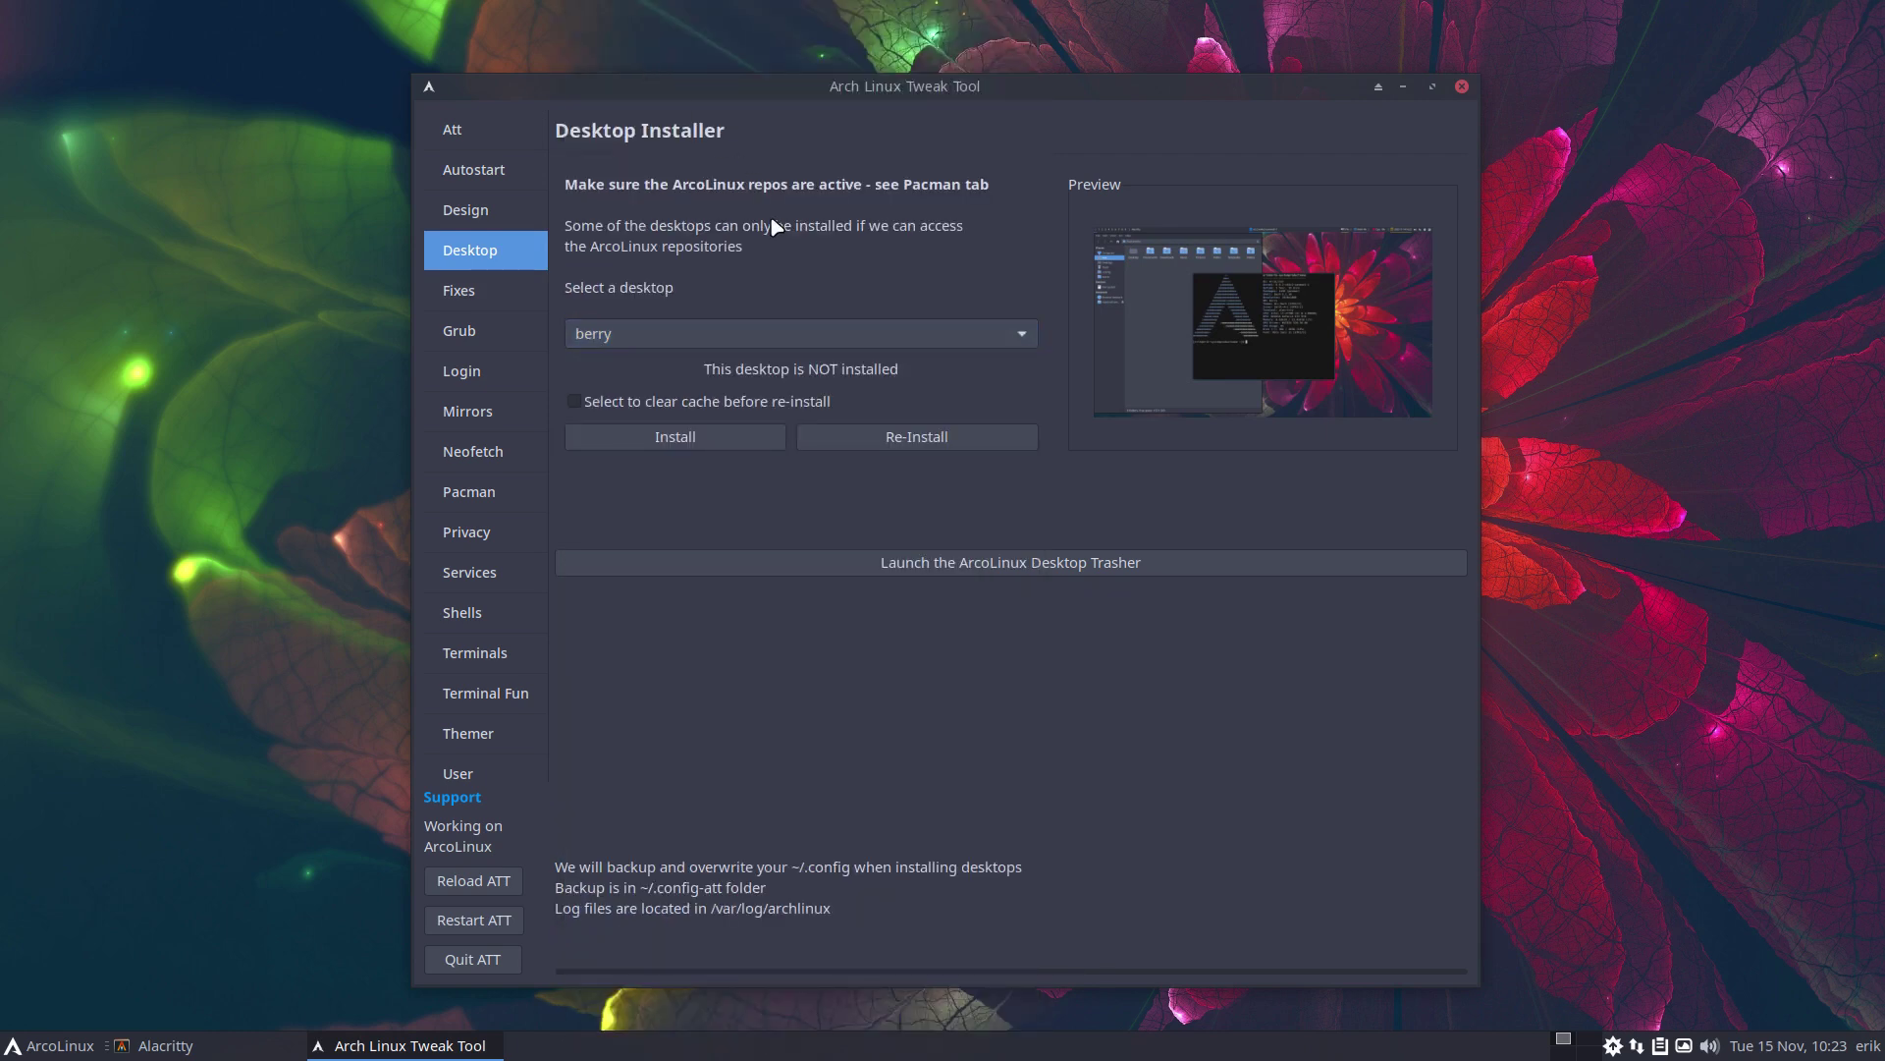
pyautogui.click(702, 437)
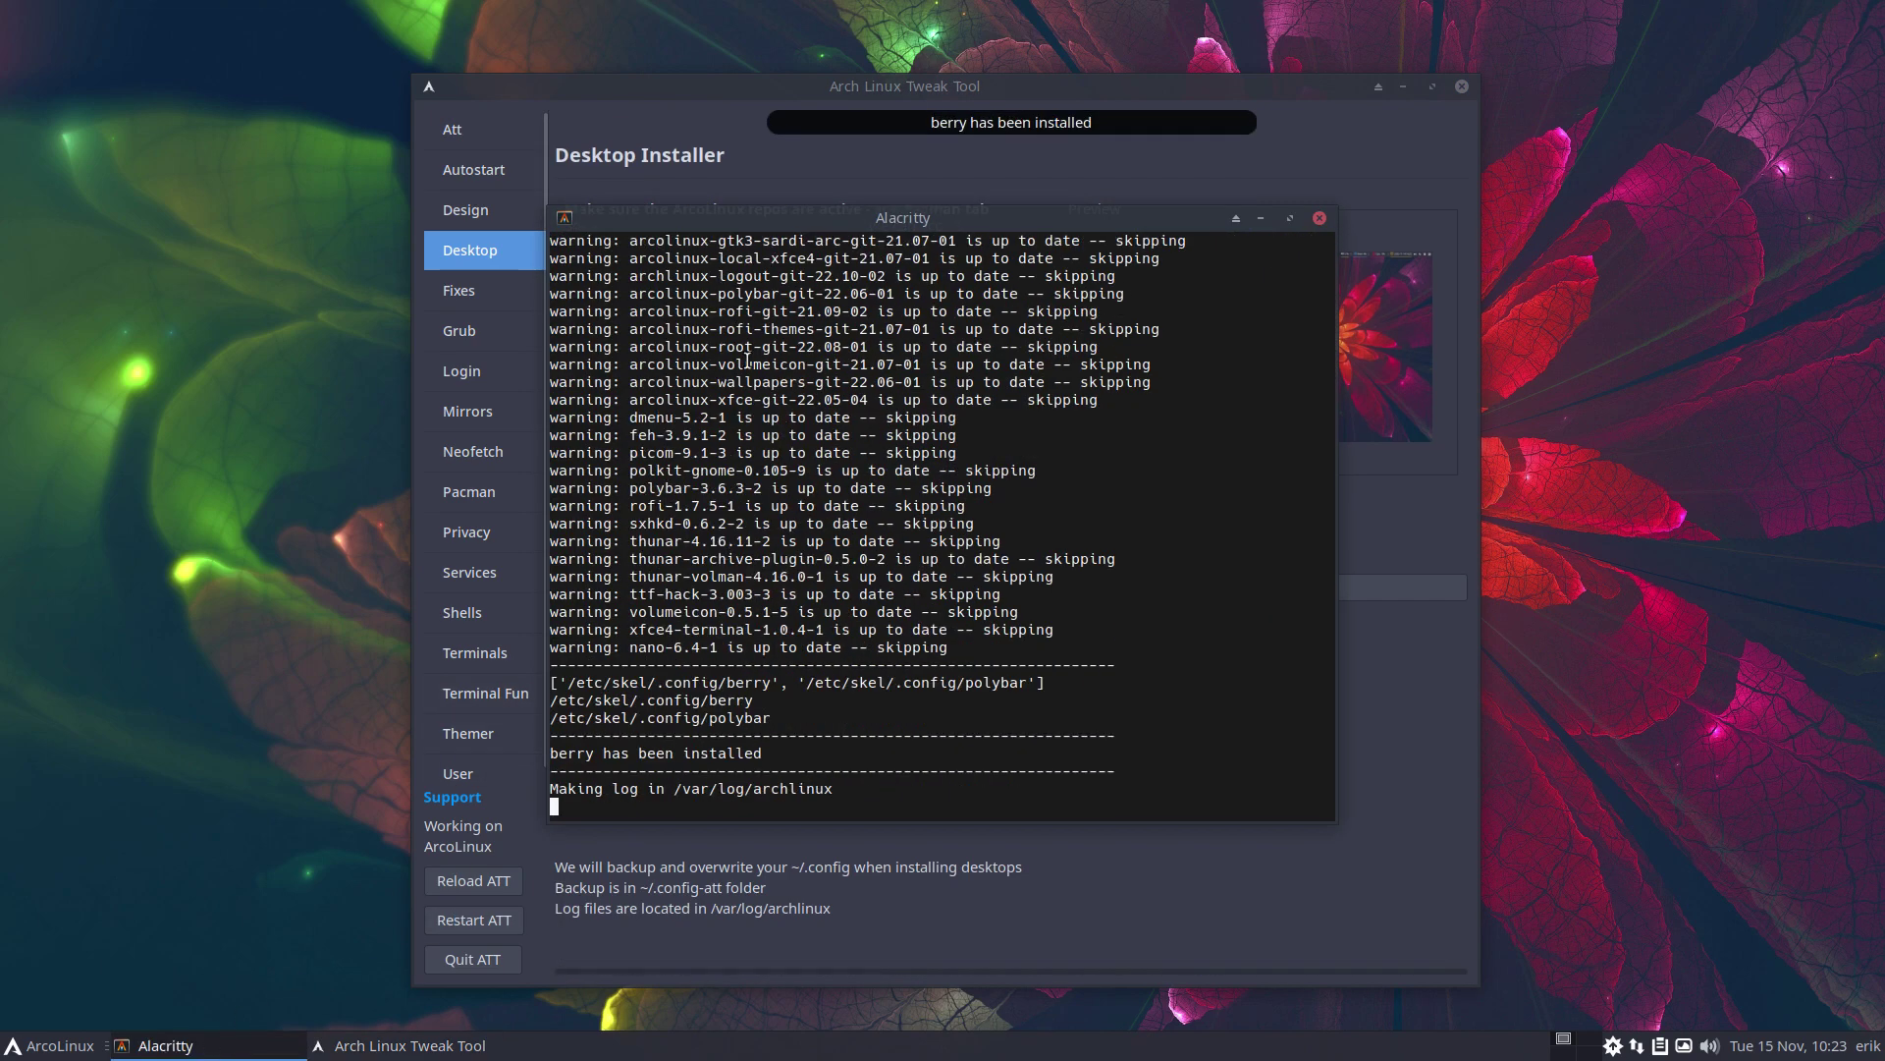
# Review the /etc/skel polybar and berry config paths, then close Alacritty and the tweak tool.
pyautogui.moveTo(892, 233); pyautogui.dragTo(315, 193)
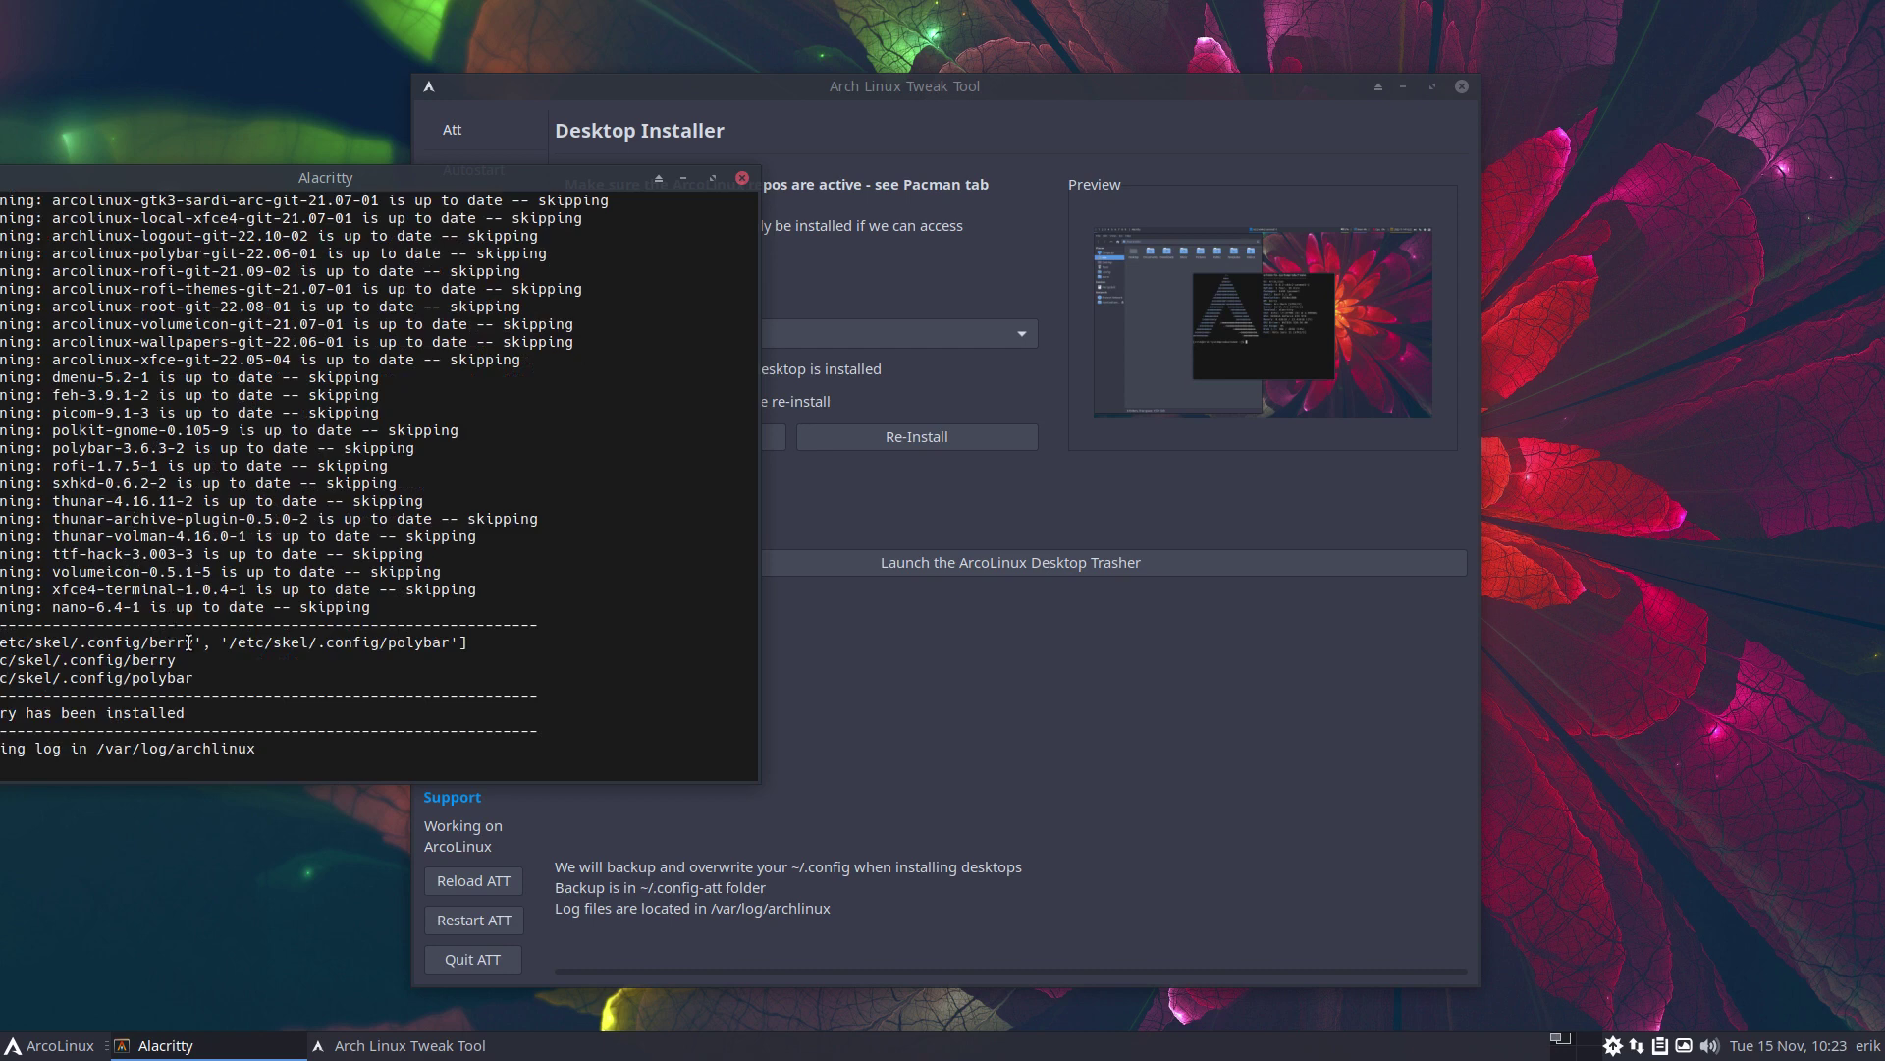
pyautogui.moveTo(325, 642); pyautogui.dragTo(451, 642)
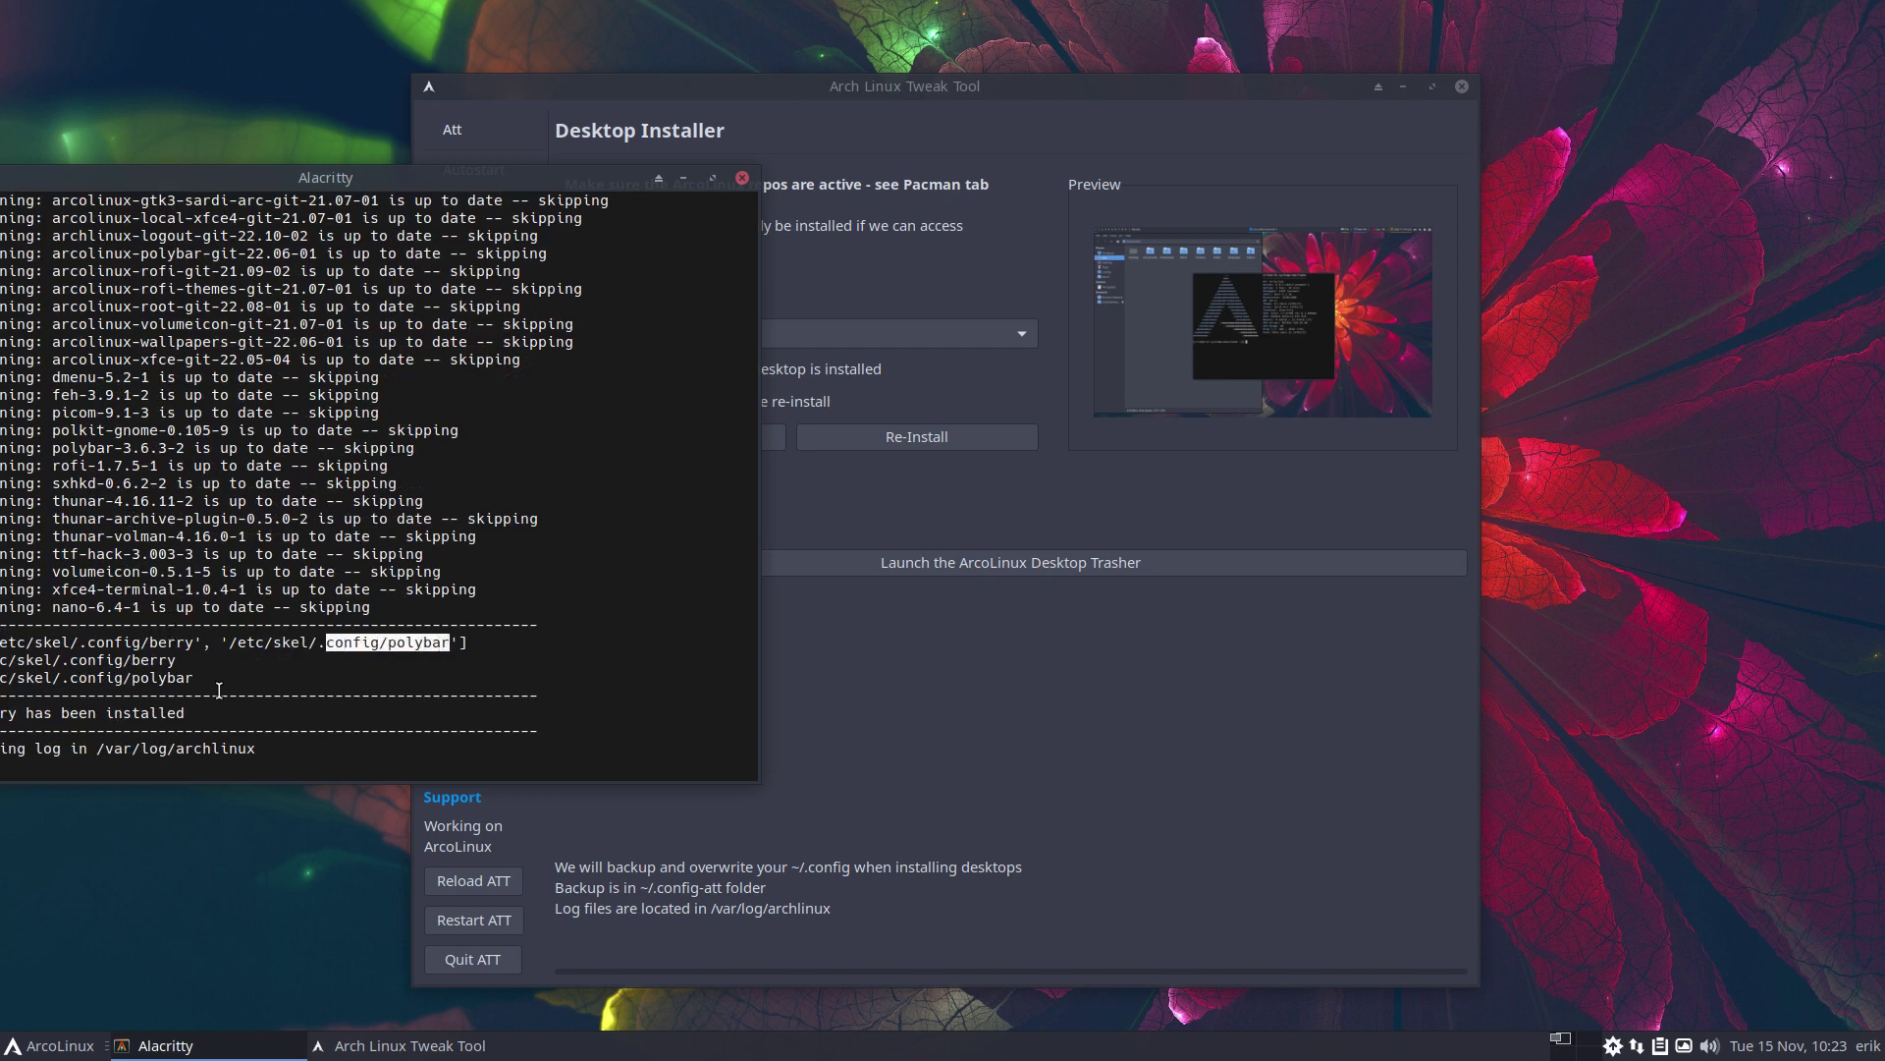
pyautogui.moveTo(131, 661); pyautogui.dragTo(186, 662)
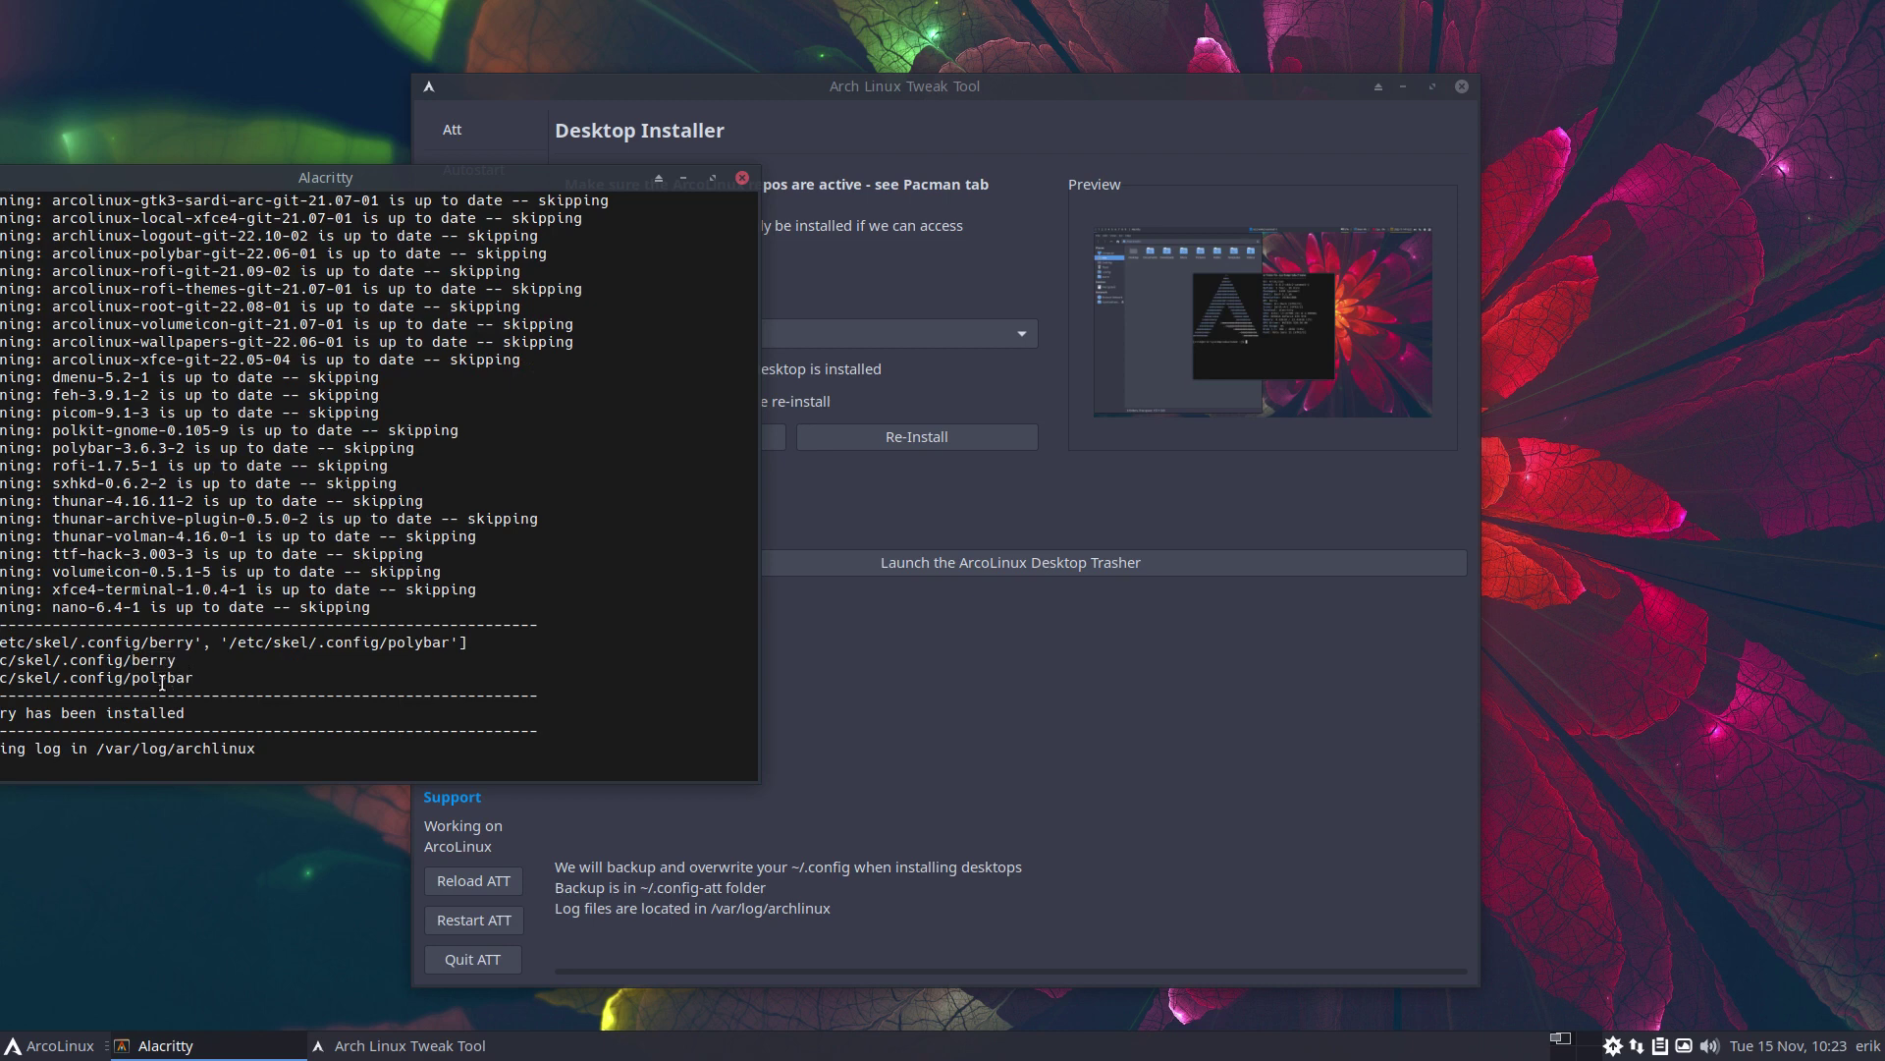
pyautogui.tripleClick(159, 679)
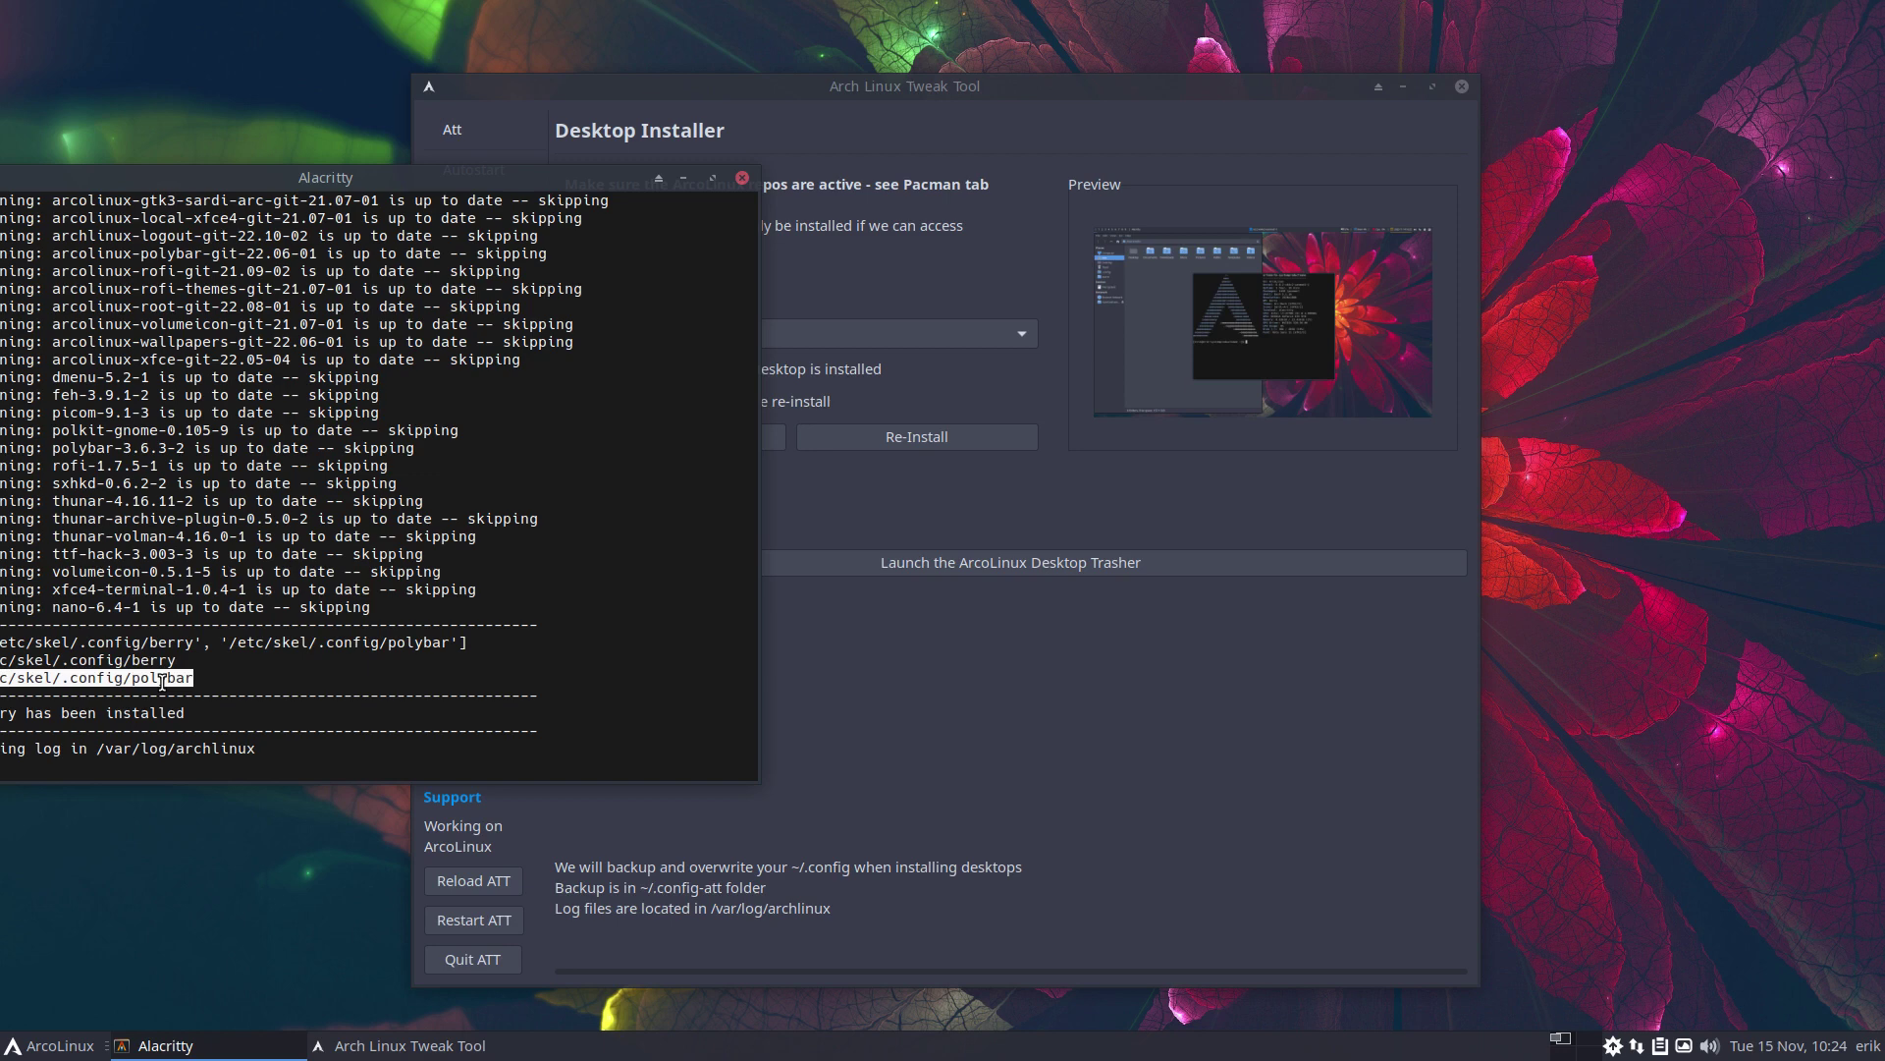
pyautogui.click(744, 183)
pyautogui.click(474, 959)
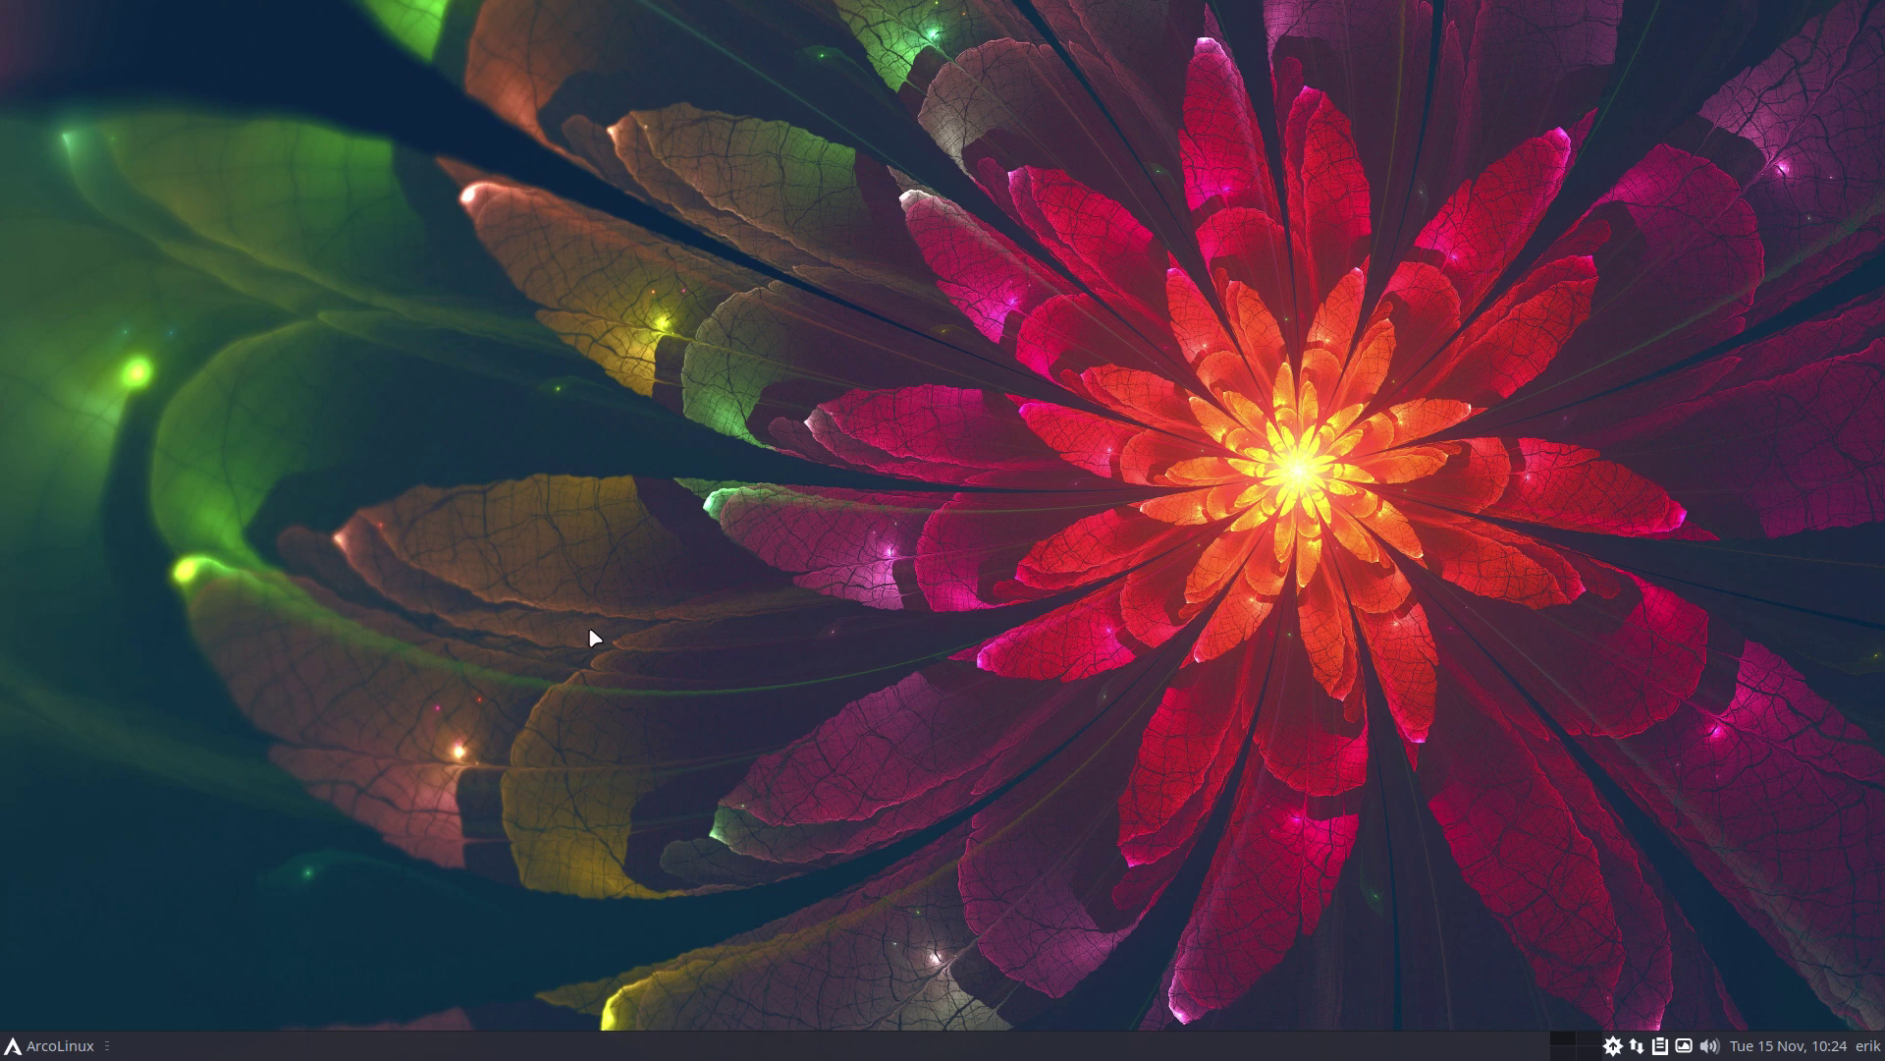
# Run xd in a new terminal to list berry.desktop and xfce.desktop, then close it.
pyautogui.hotkey('ctrl', 'alt', 't')
pyautogui.write('x')
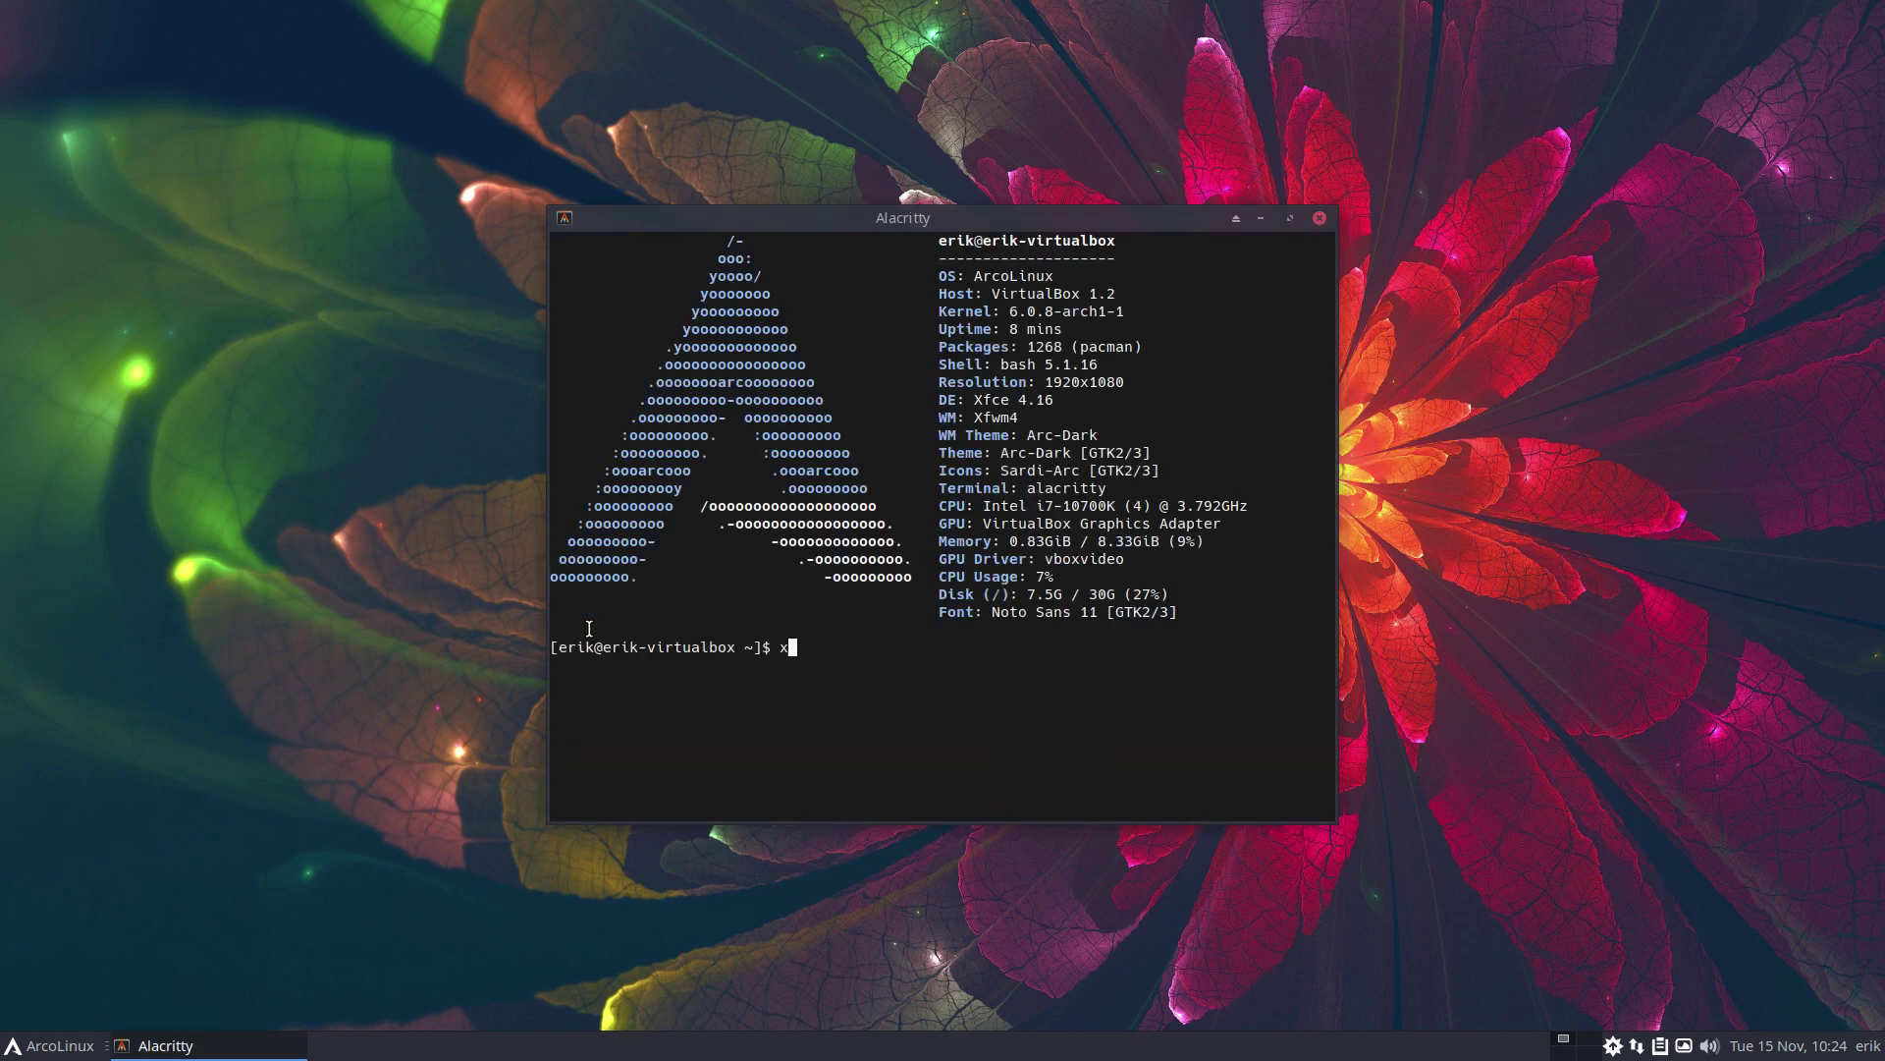
pyautogui.write('d')
pyautogui.press('Return')
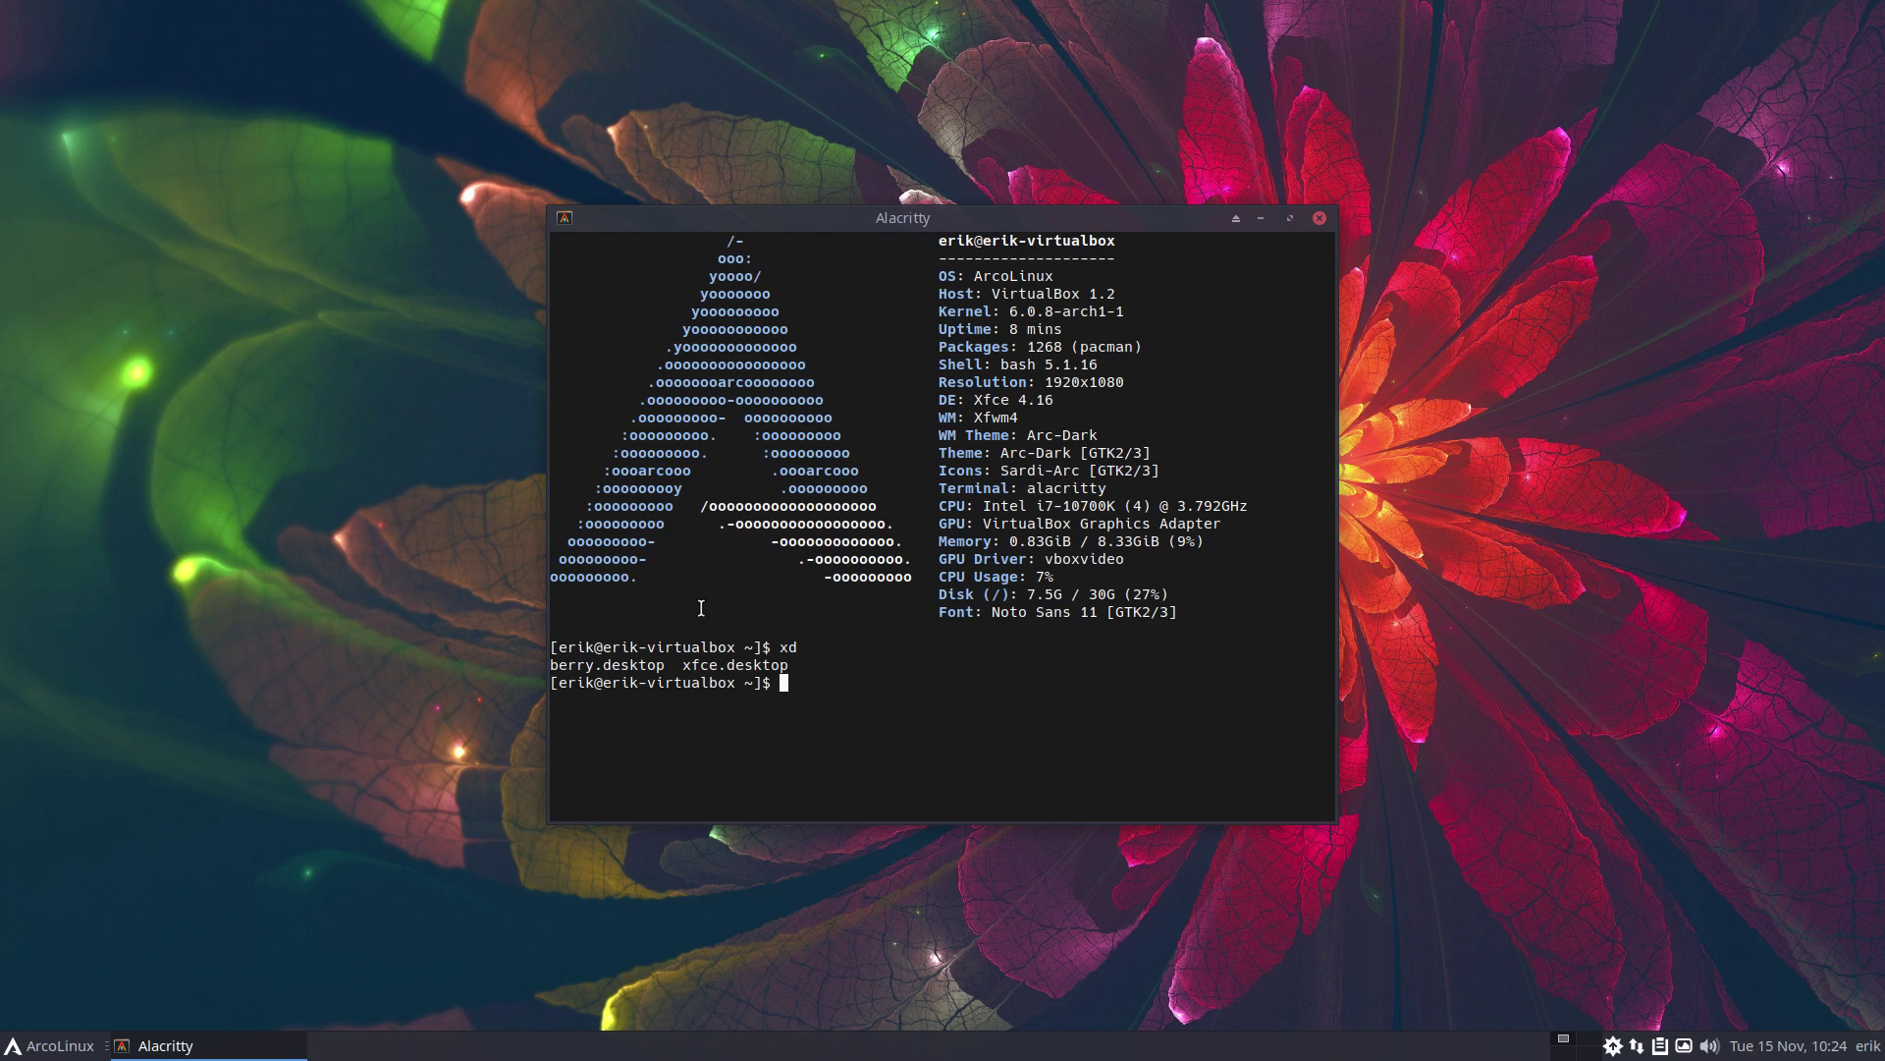
pyautogui.click(1319, 218)
# Log out from the menu, pick the berry session in SDDM and sign in.
pyautogui.click(52, 1044)
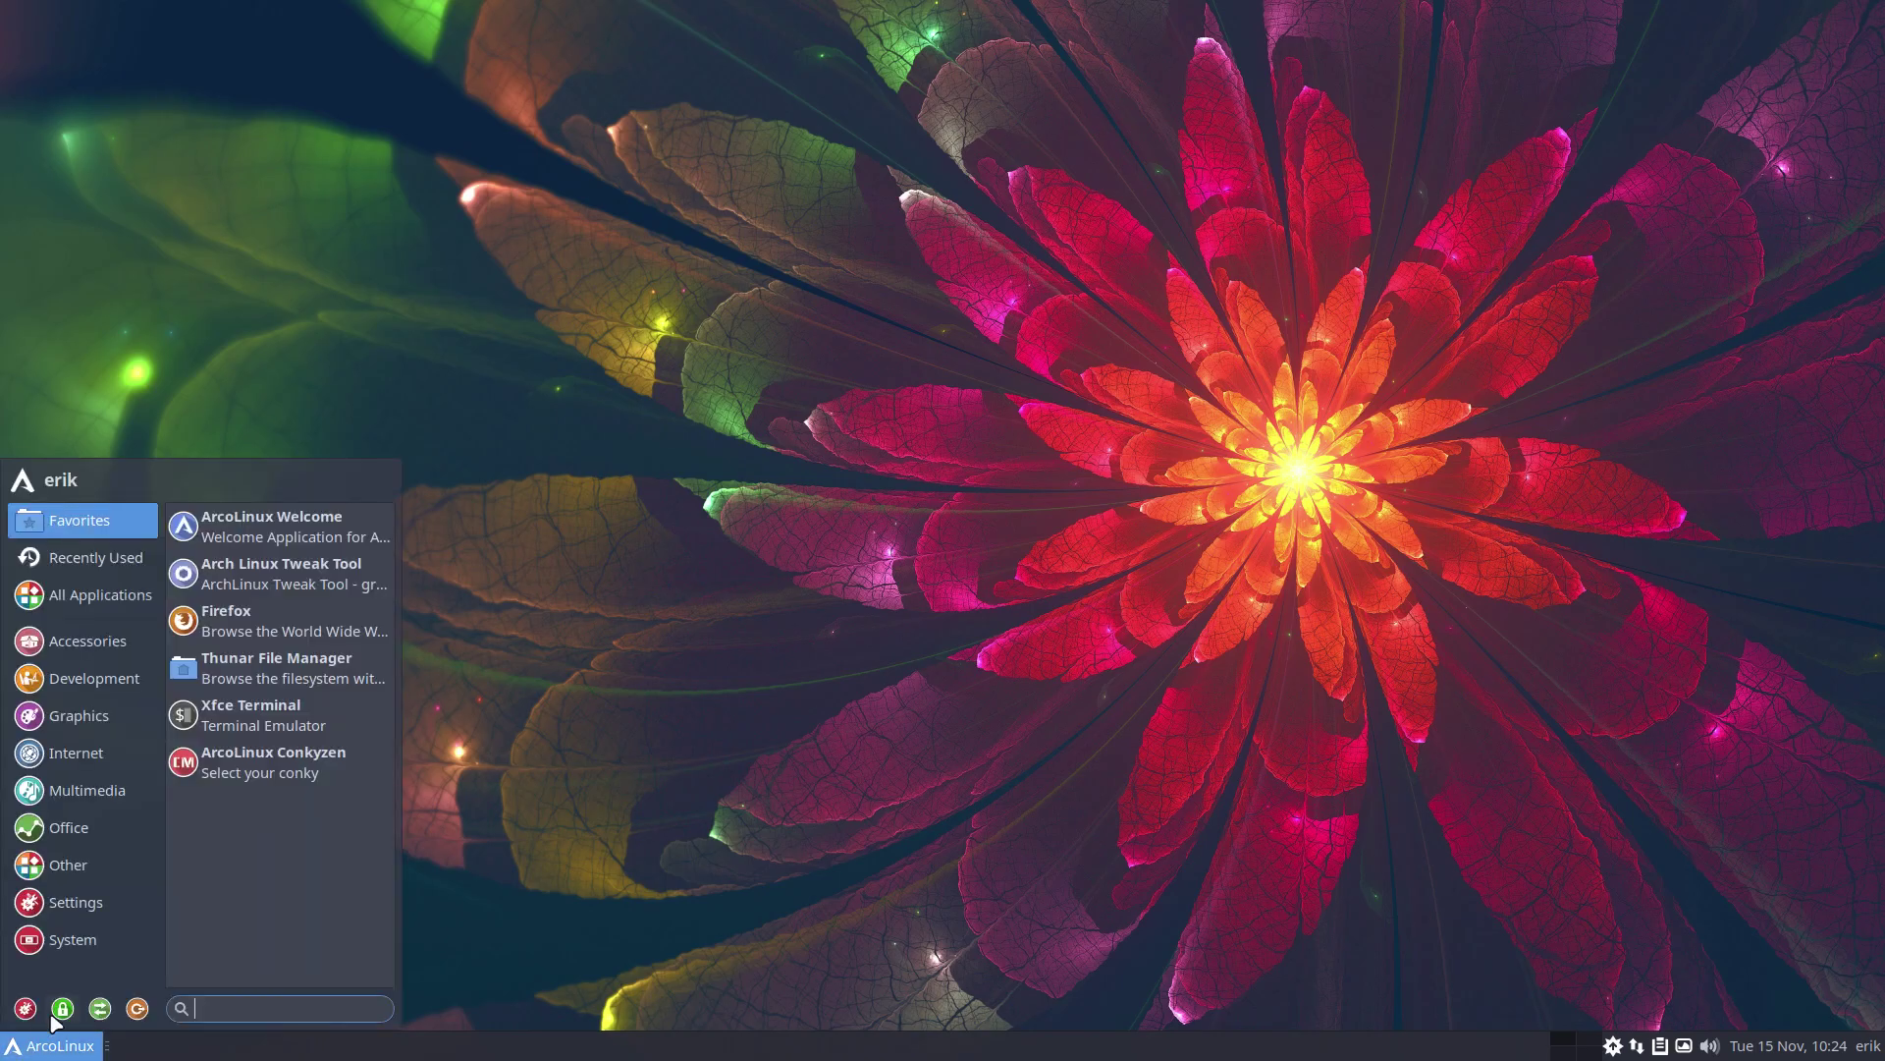
pyautogui.click(136, 1007)
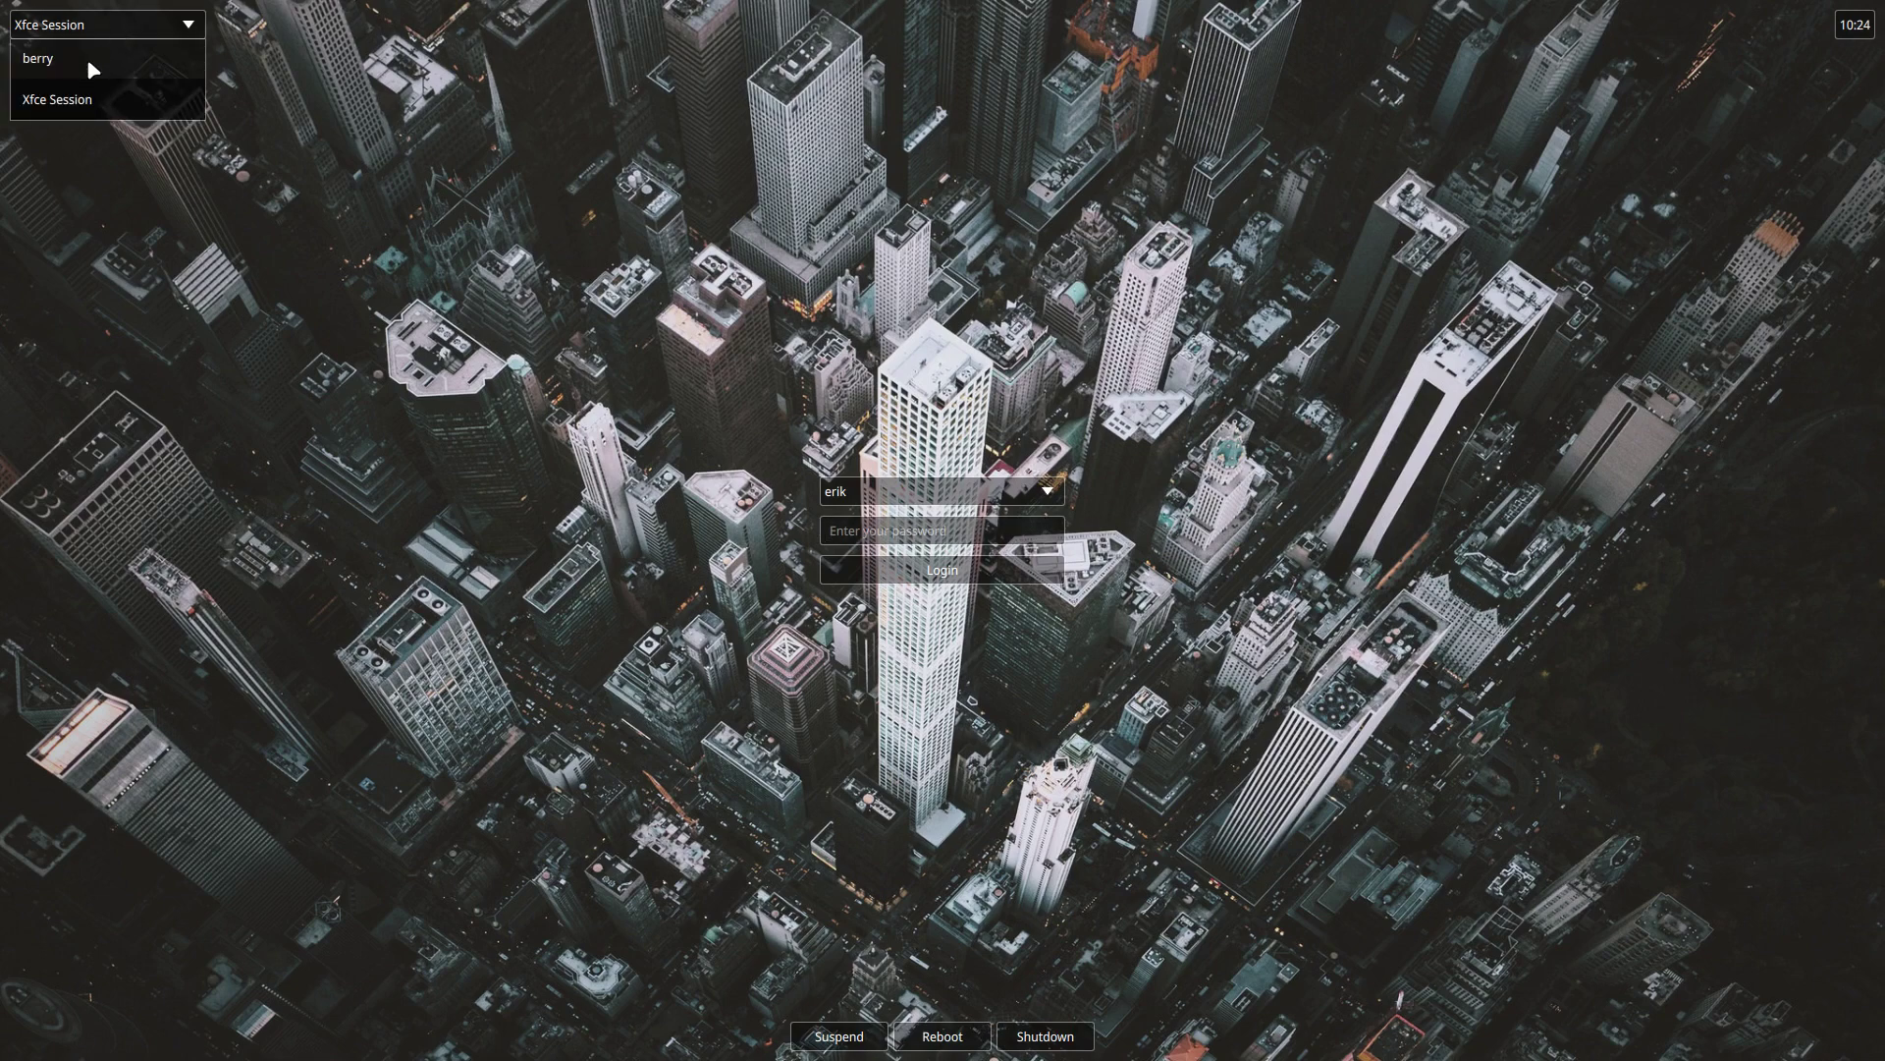
pyautogui.click(88, 64)
pyautogui.click(866, 525)
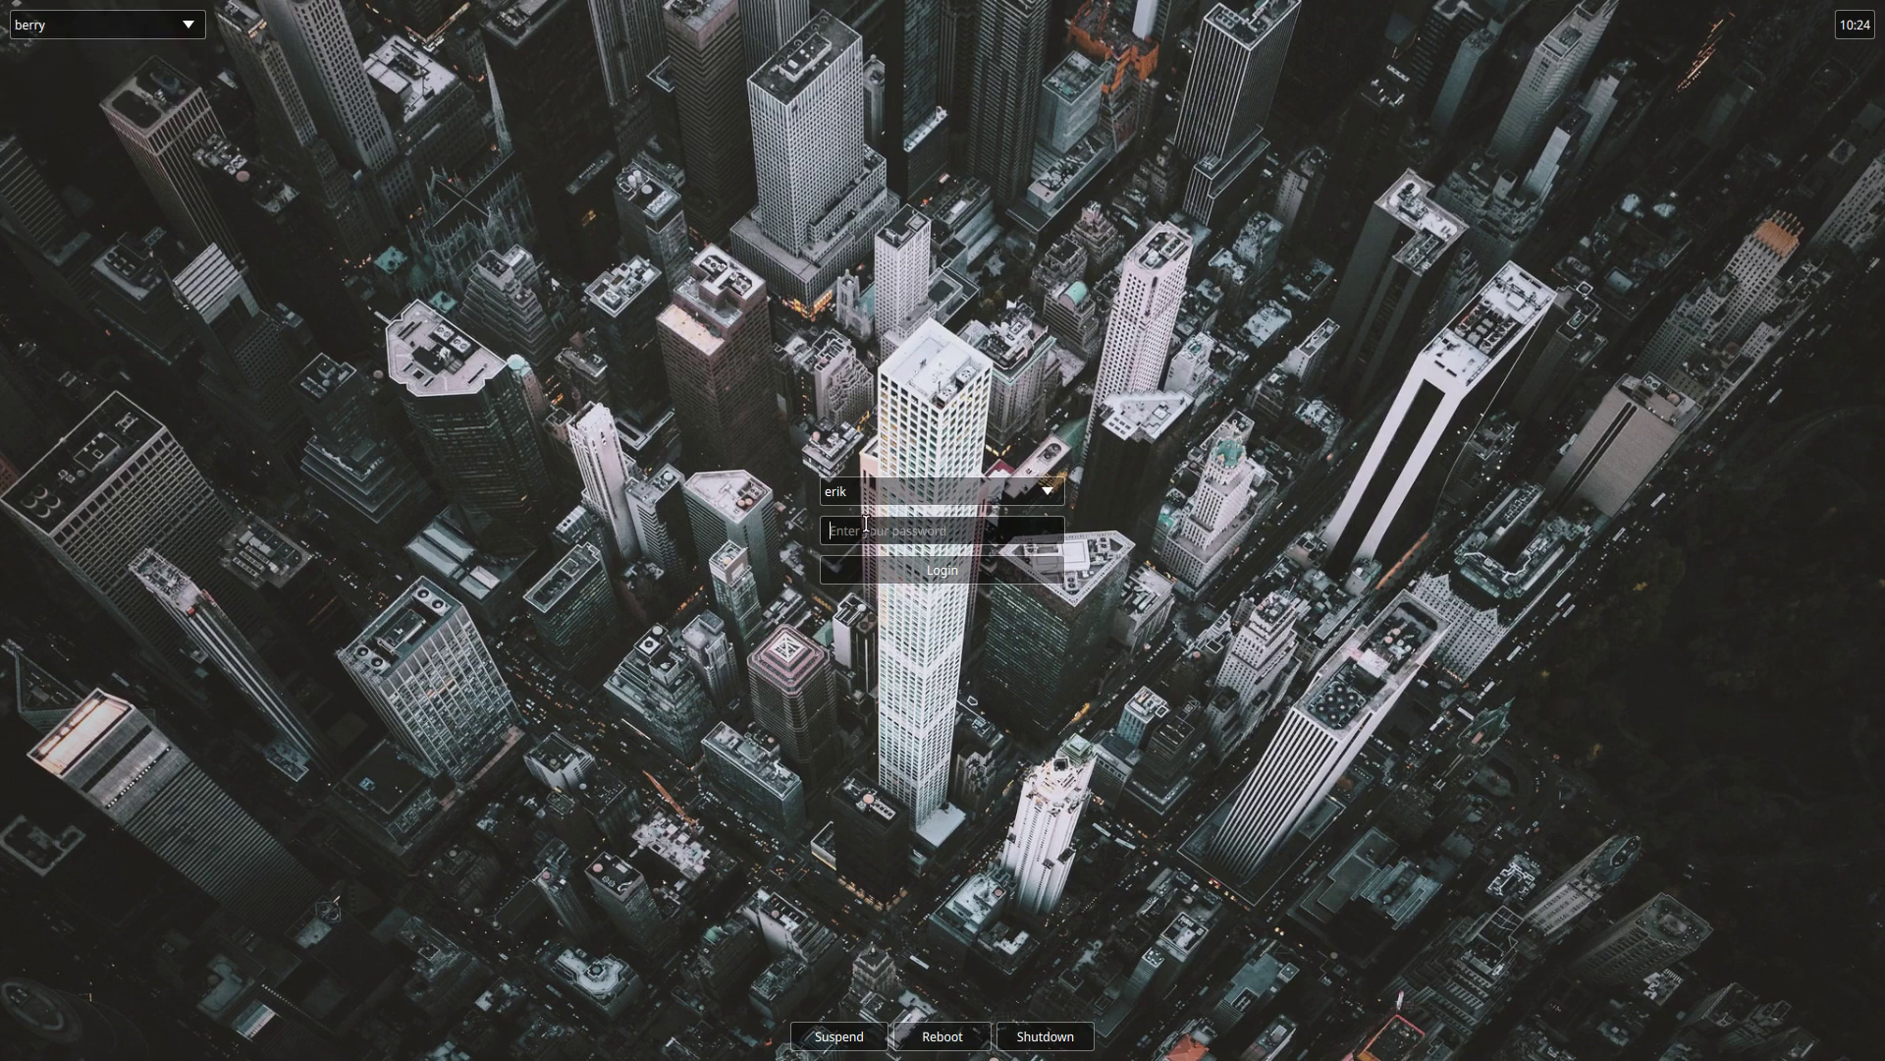
pyautogui.write('erik')
pyautogui.press('Return')
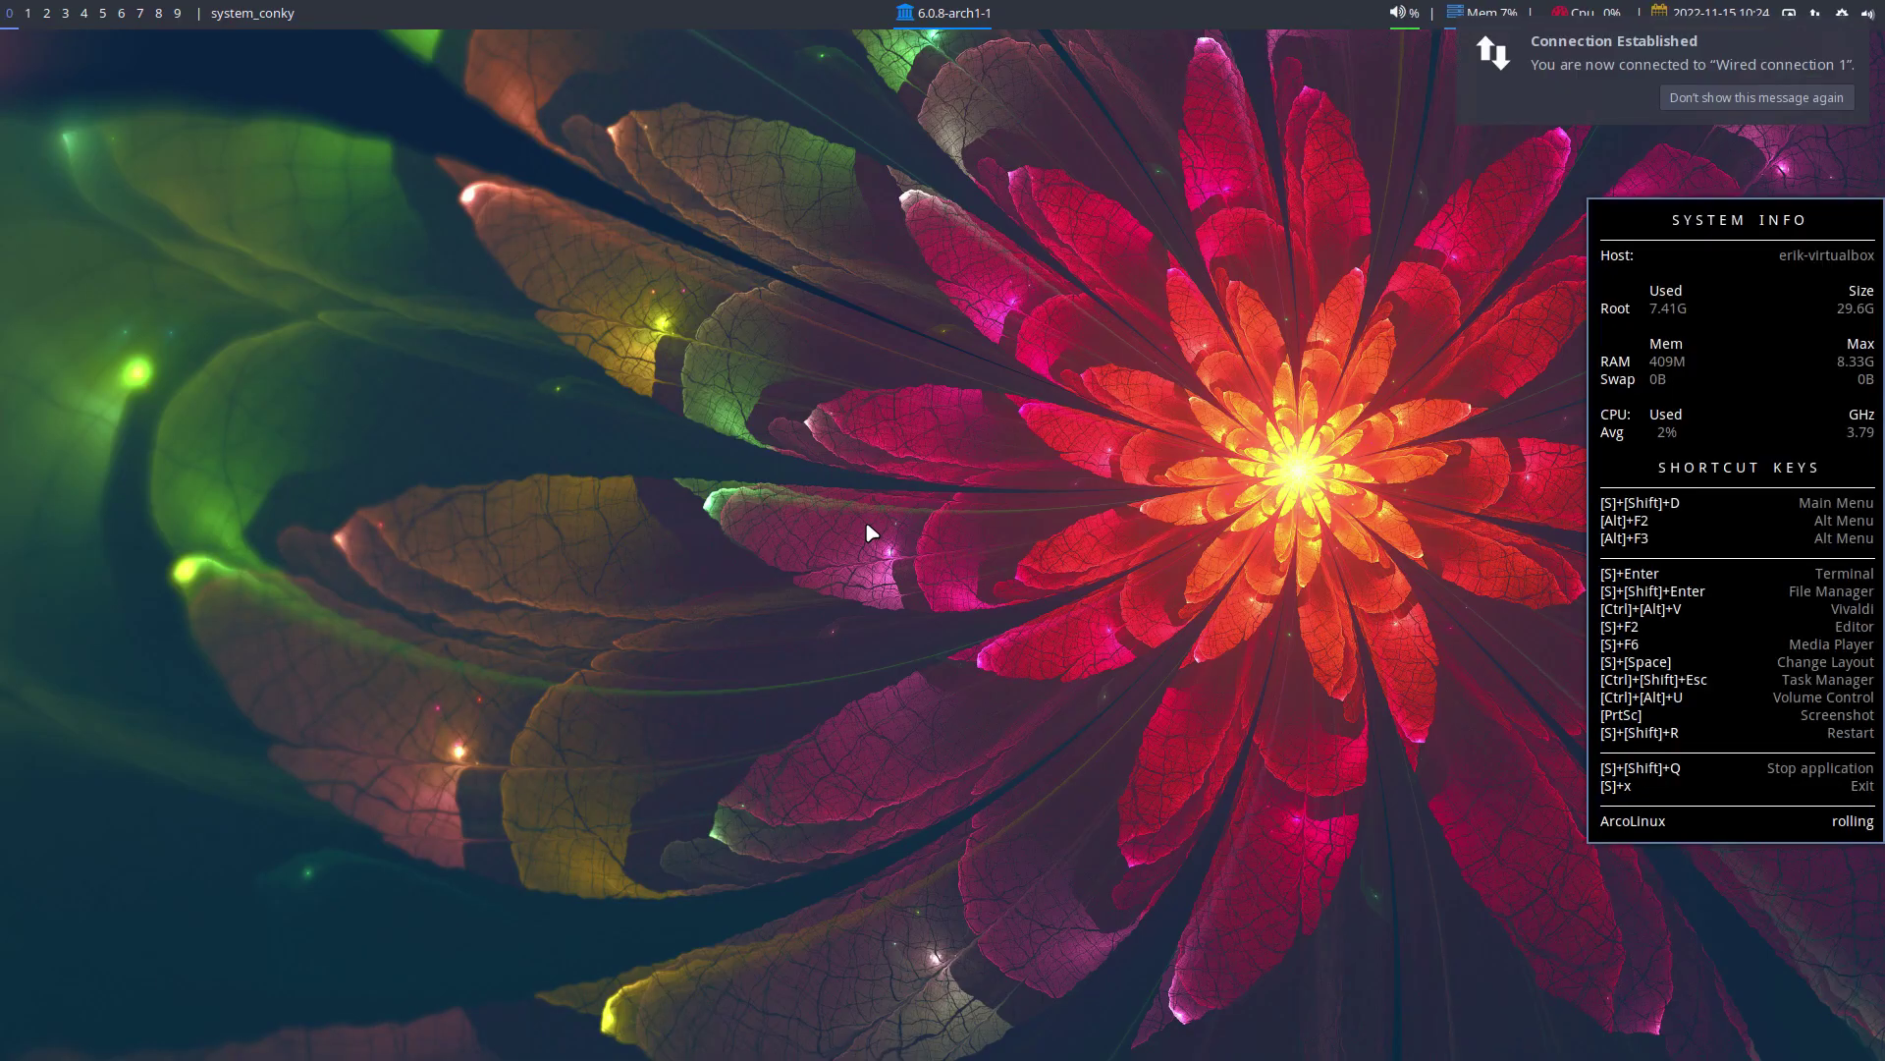
# Dismiss the notice, try the Super+Shift+D and Alt+F2/F3 launchers, then open a terminal and Thunar.
pyautogui.click(1702, 103)
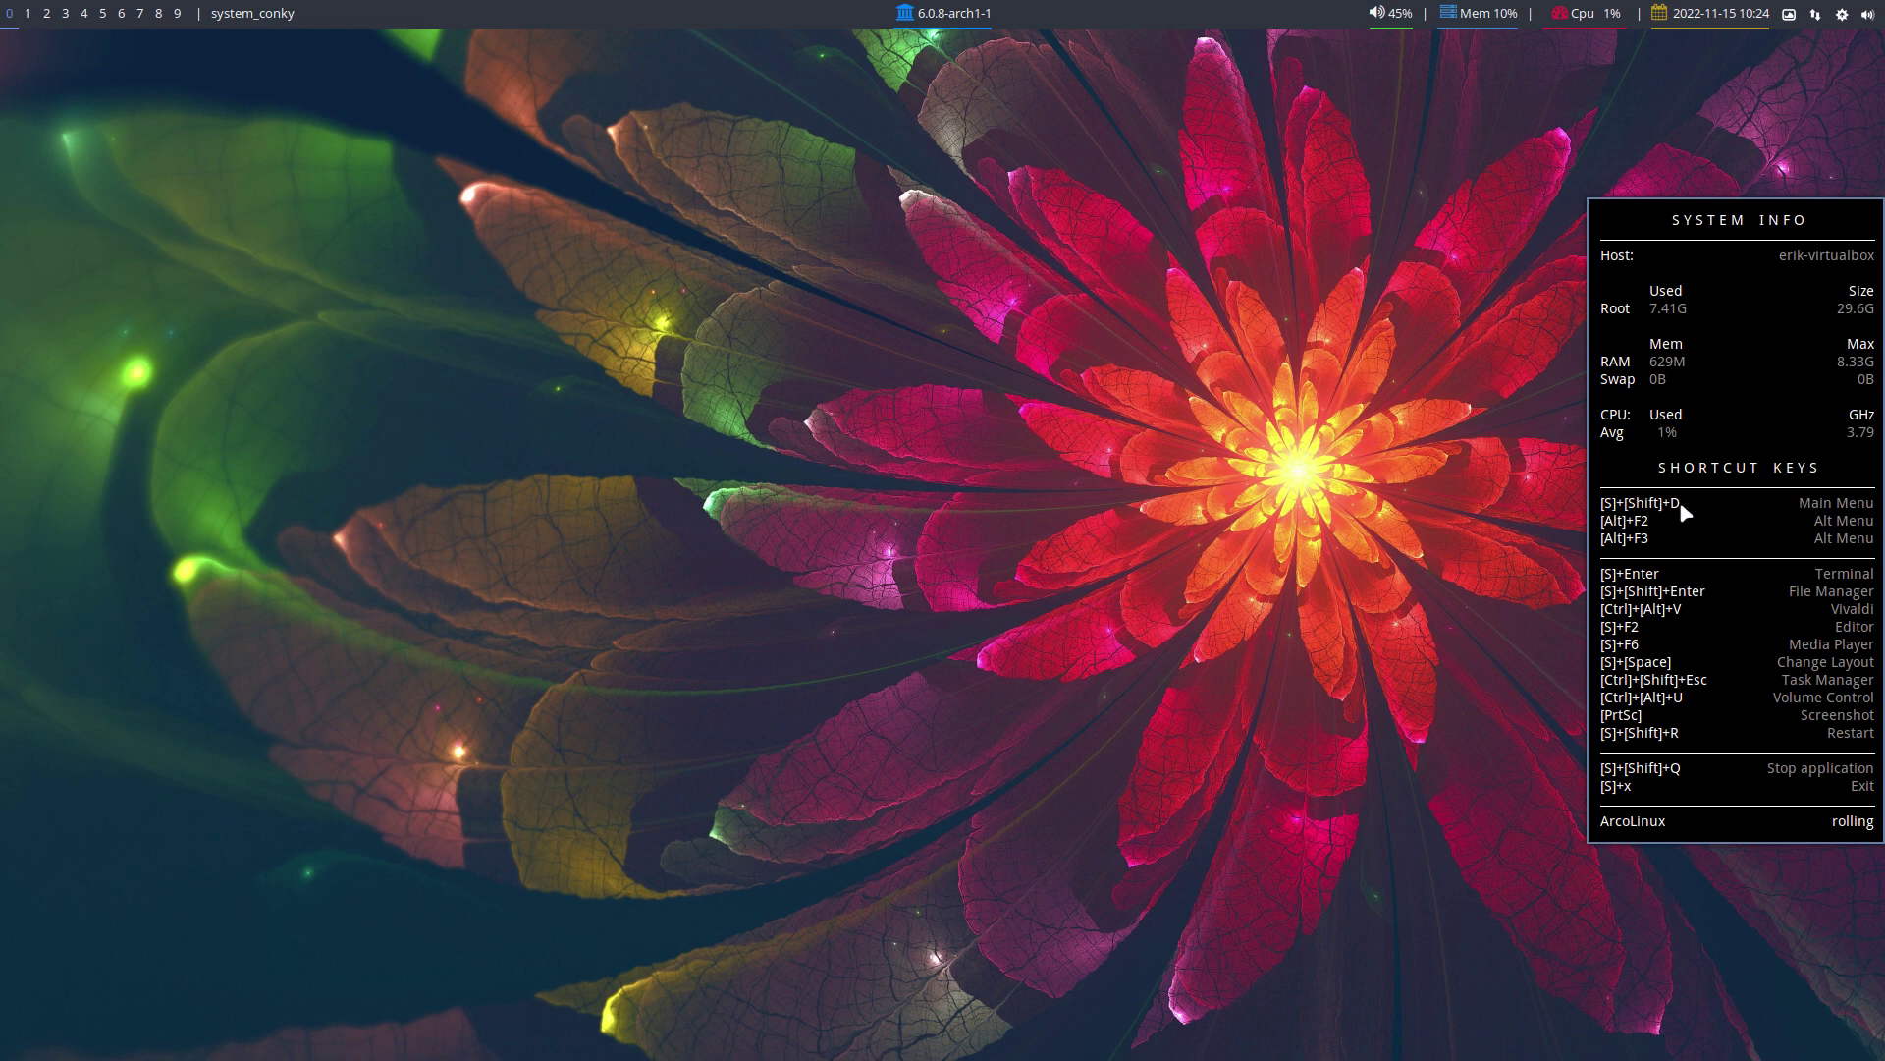
pyautogui.press('super+shift+d')
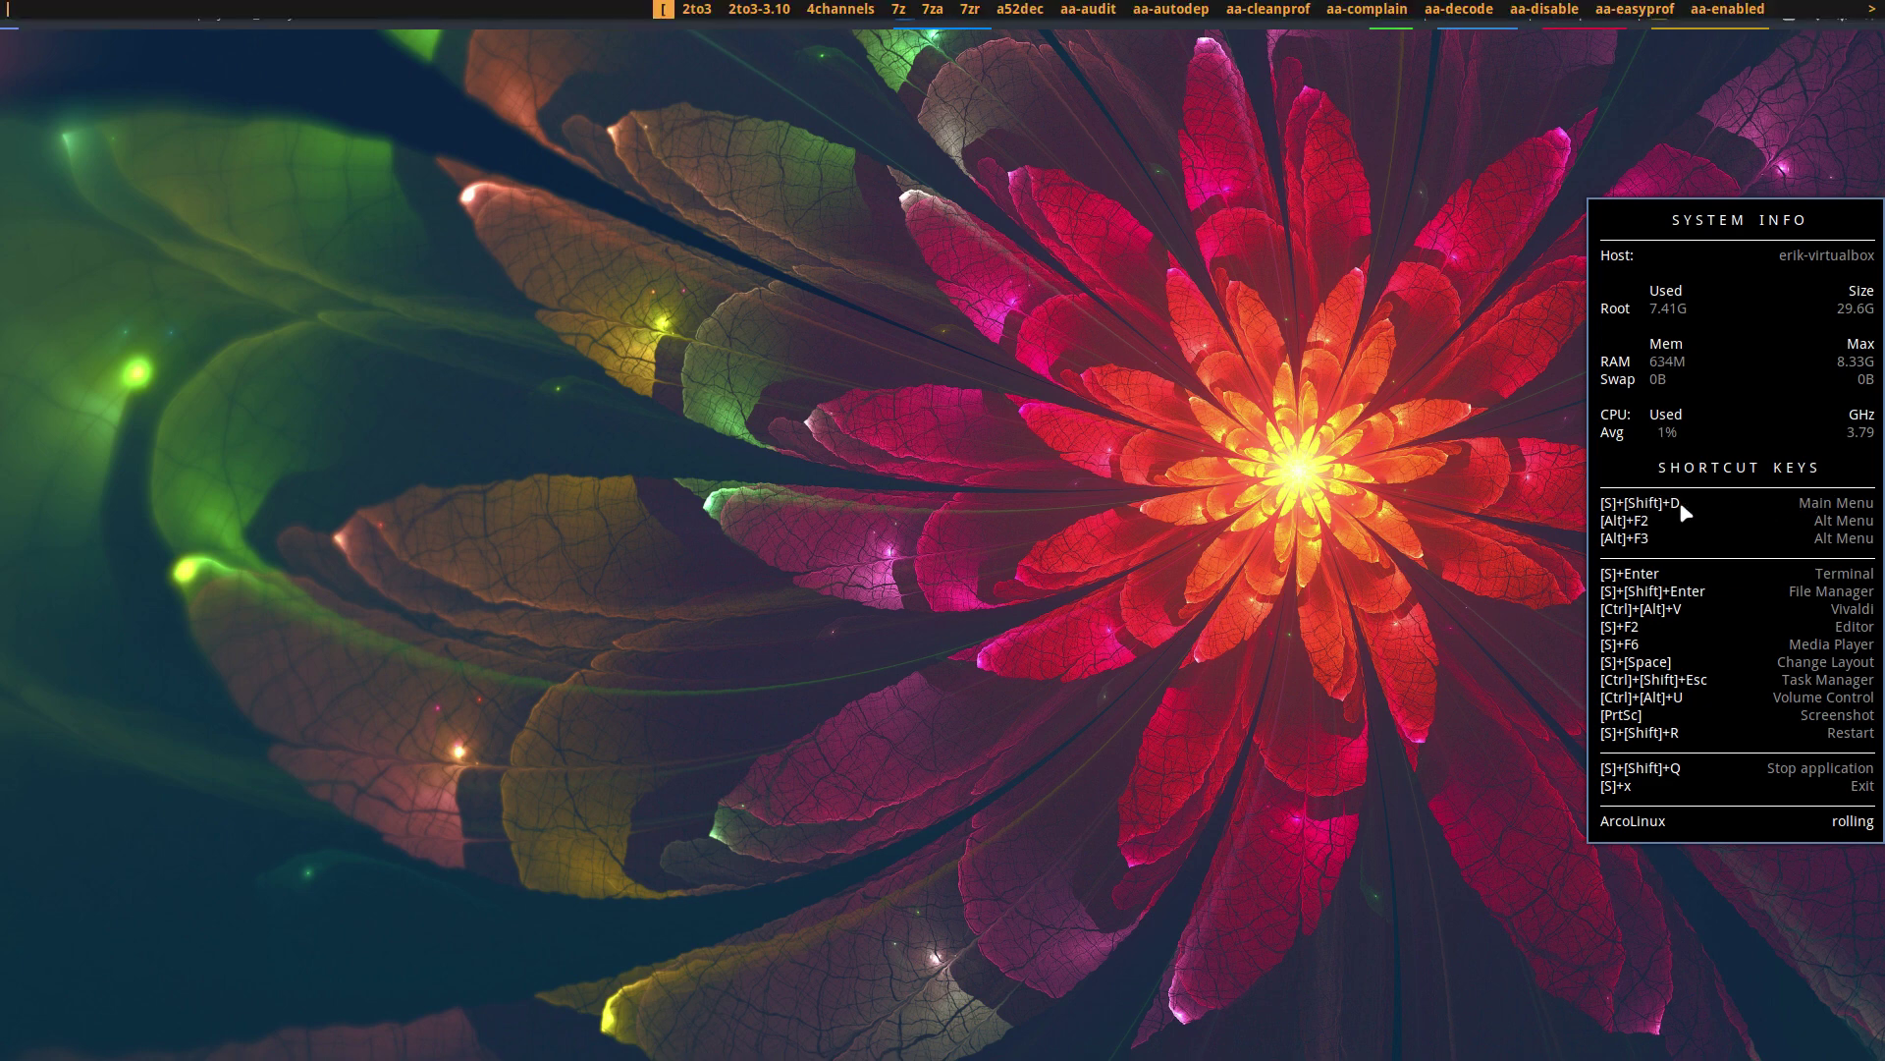
pyautogui.press('Escape')
pyautogui.hotkey('alt', 'F2')
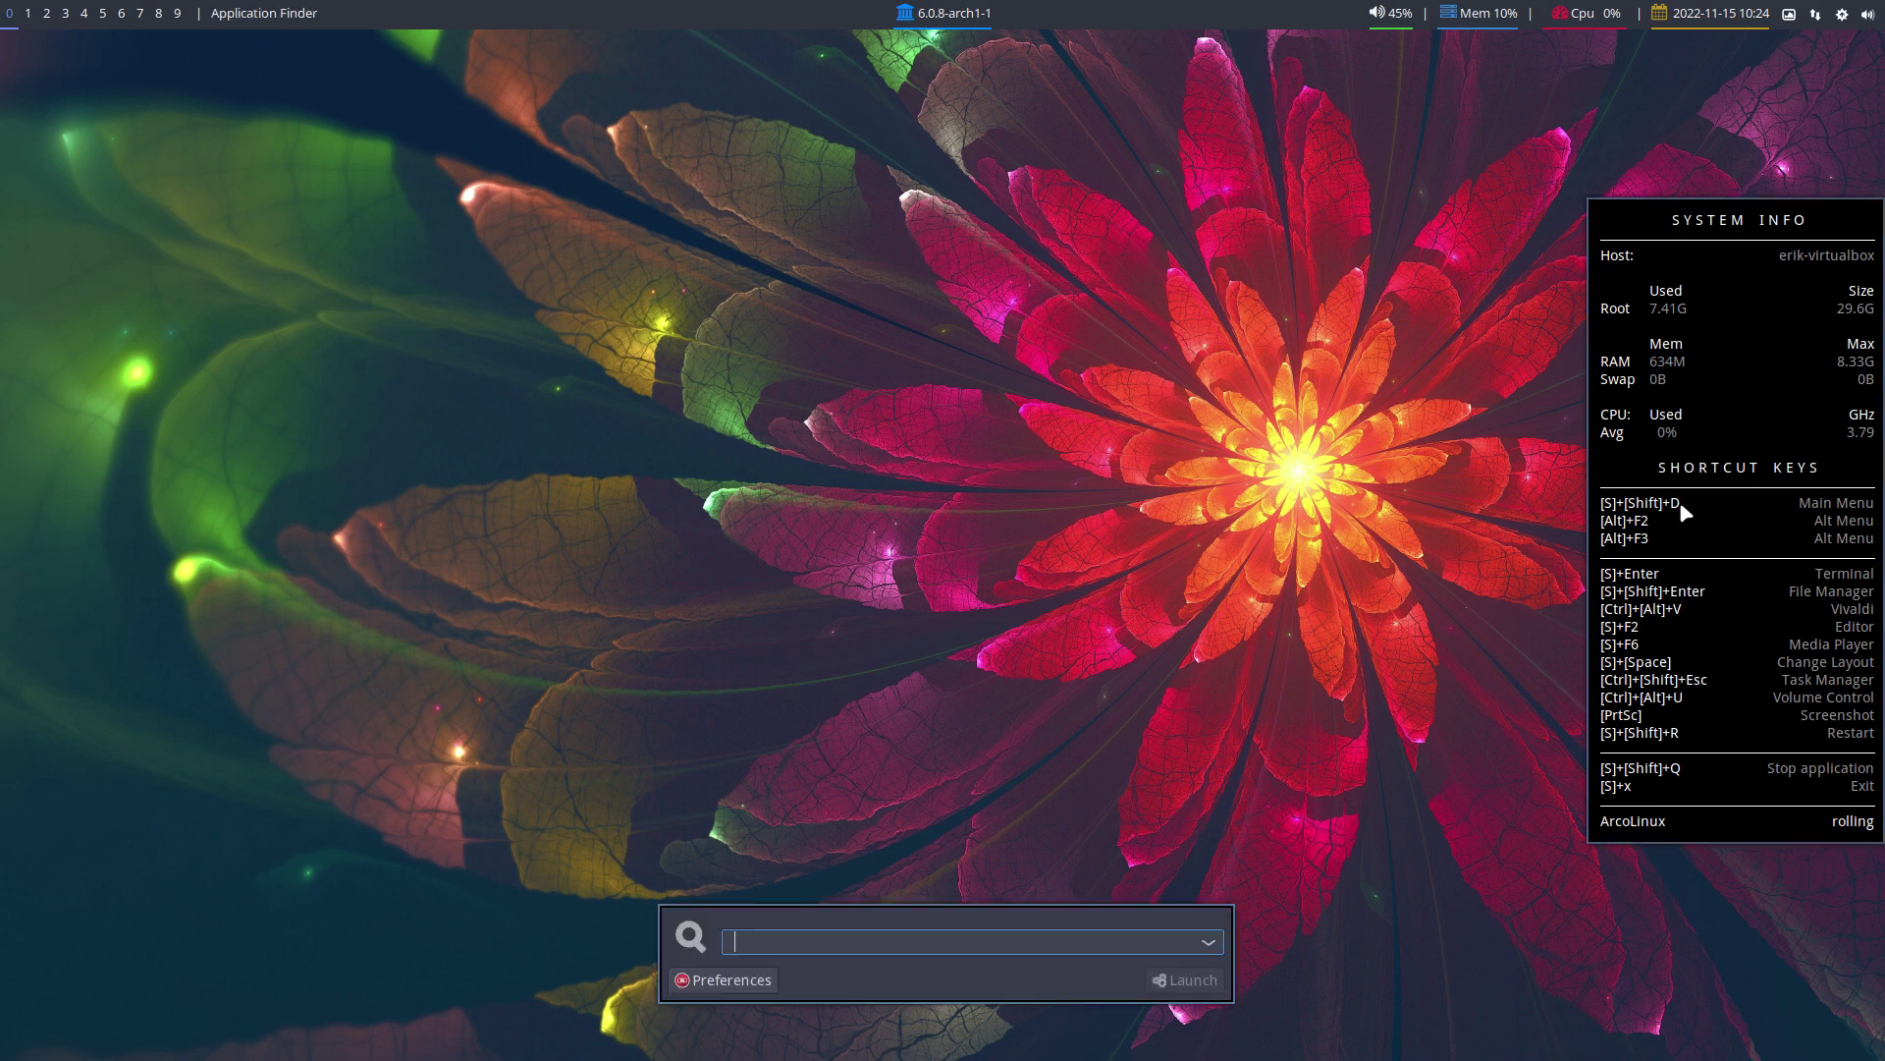
pyautogui.press('Escape')
pyautogui.hotkey('alt', 'F3')
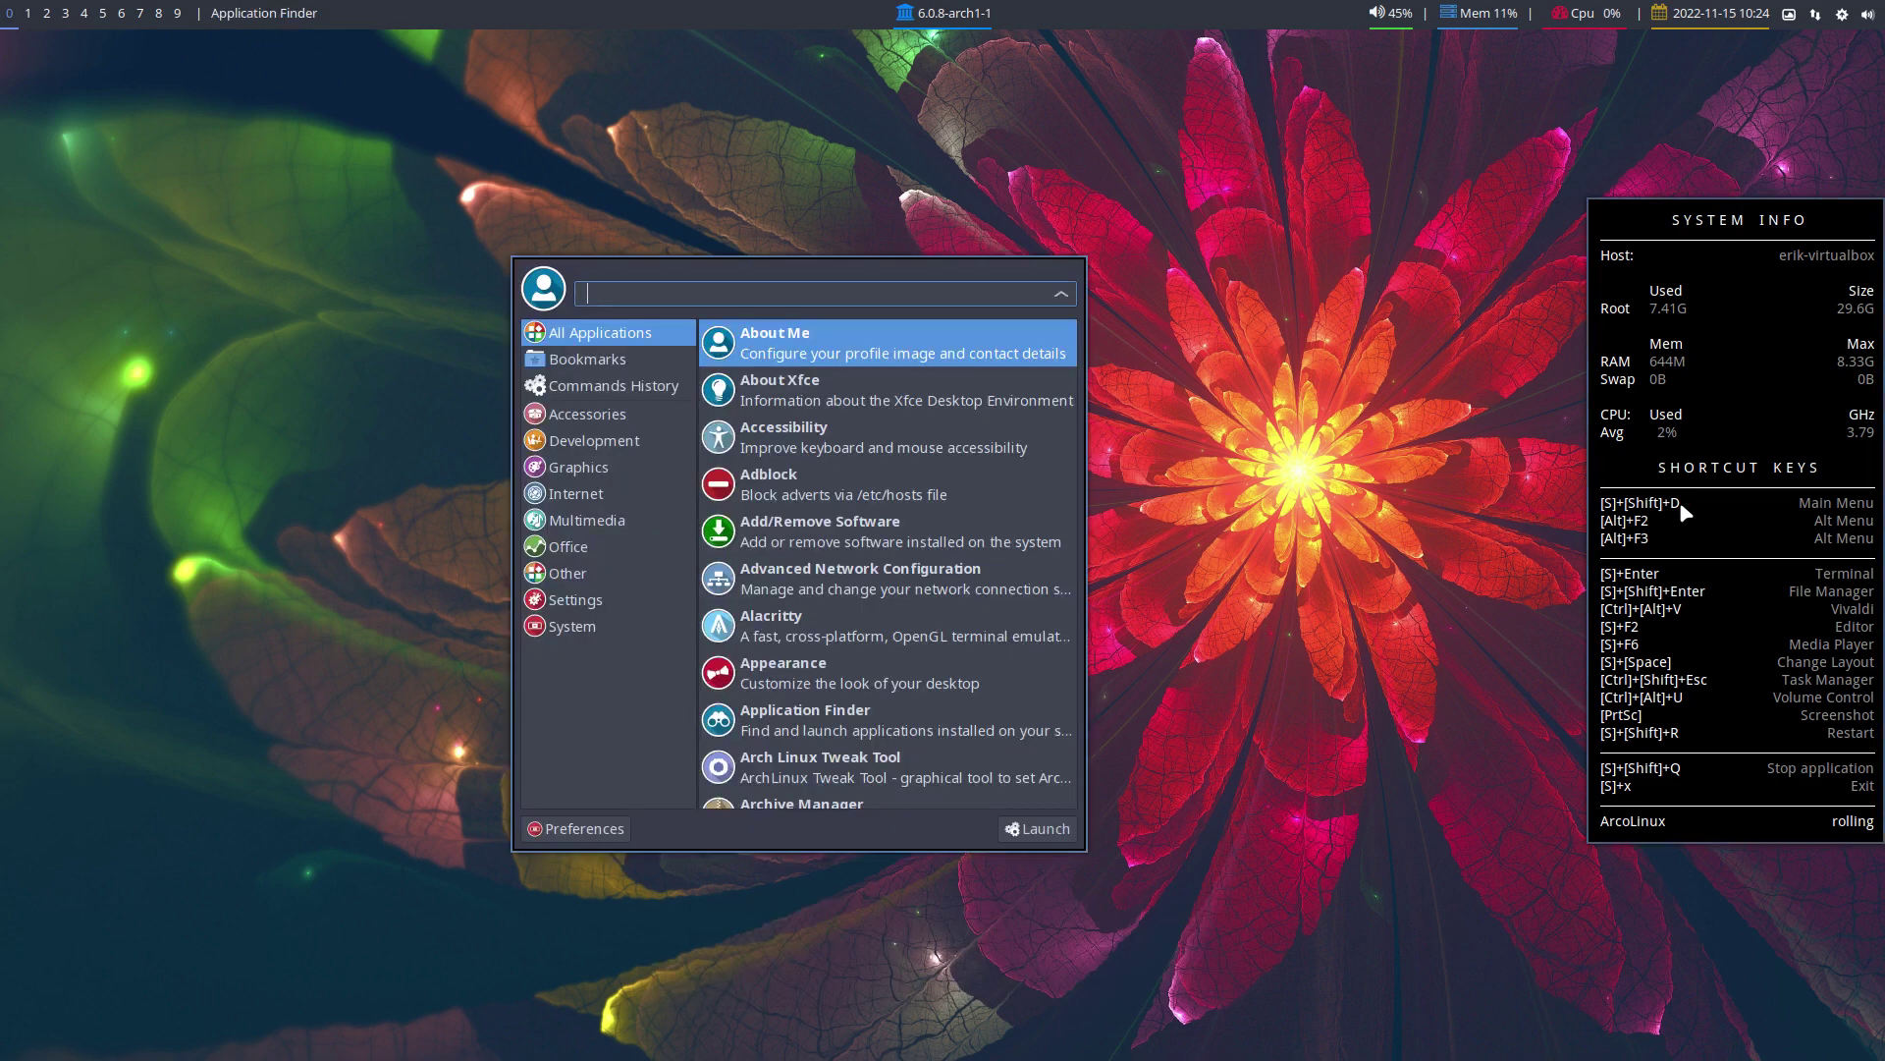
pyautogui.press('Escape')
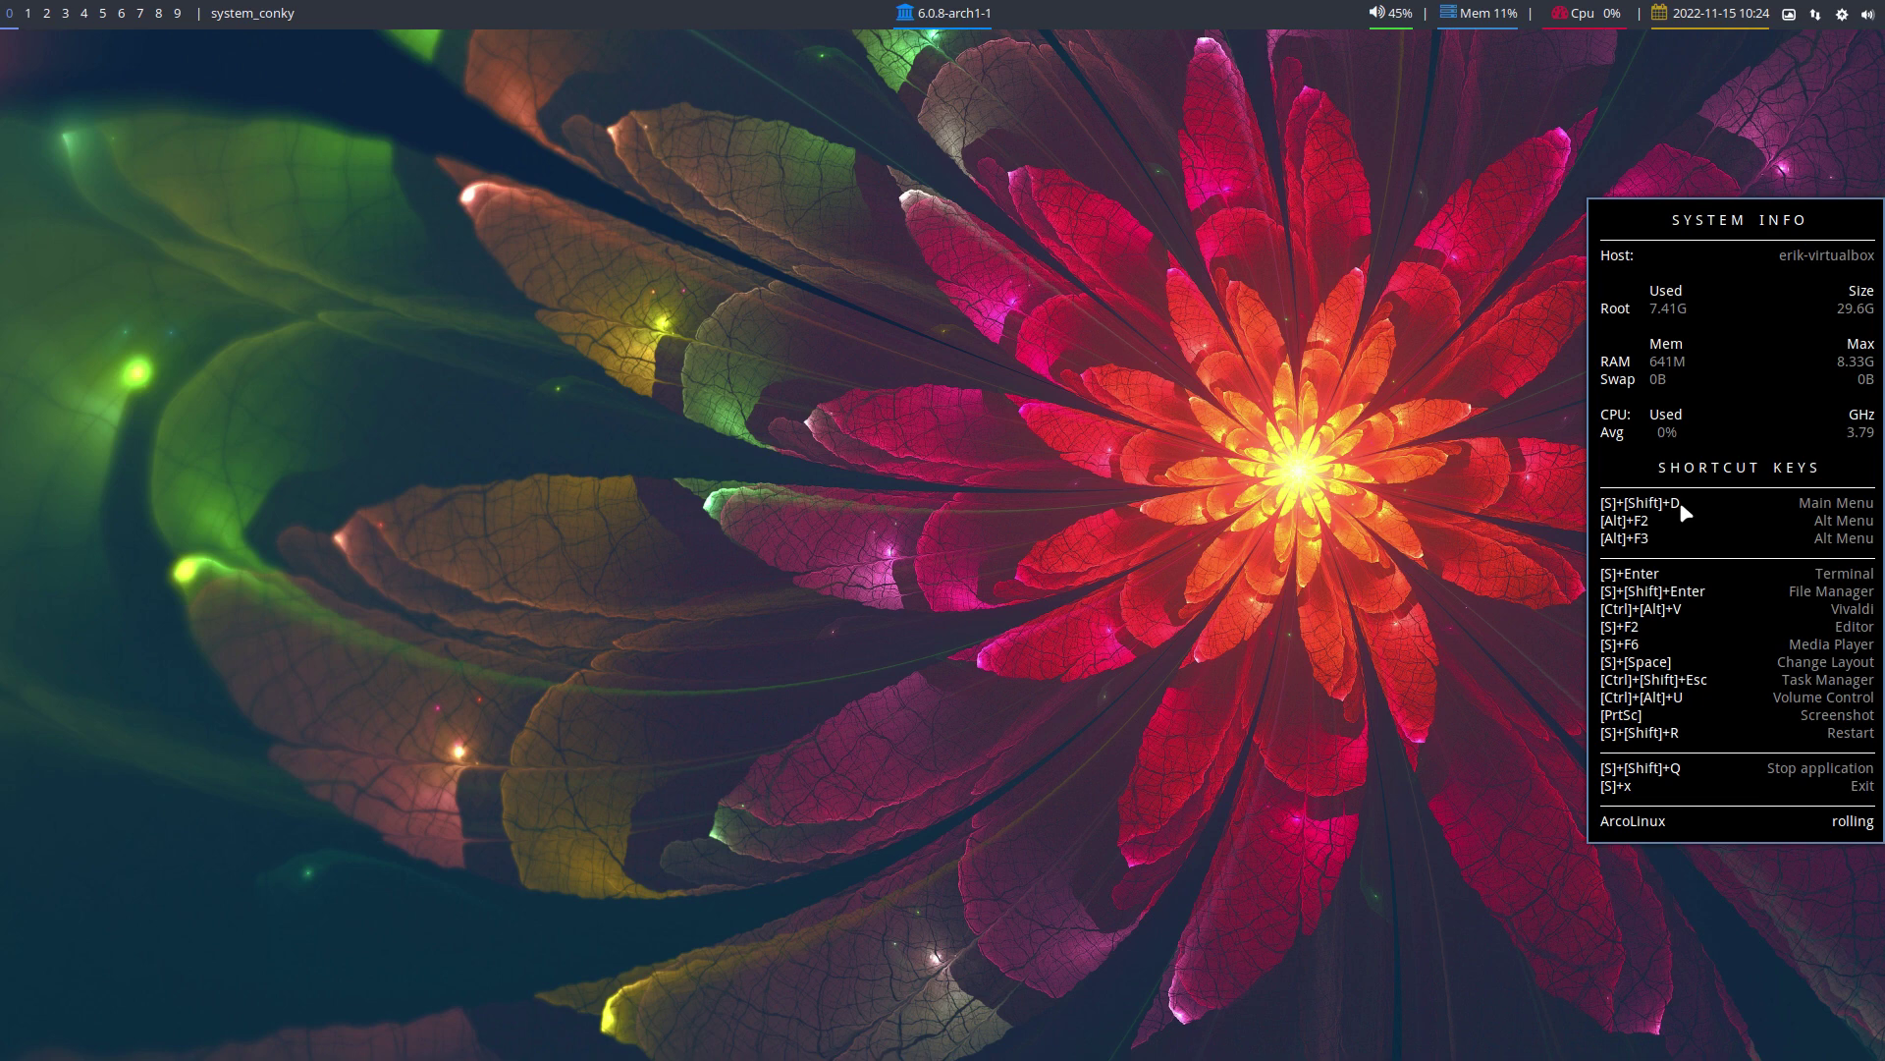
pyautogui.press('super+Return')
pyautogui.press('super+shift+Return')
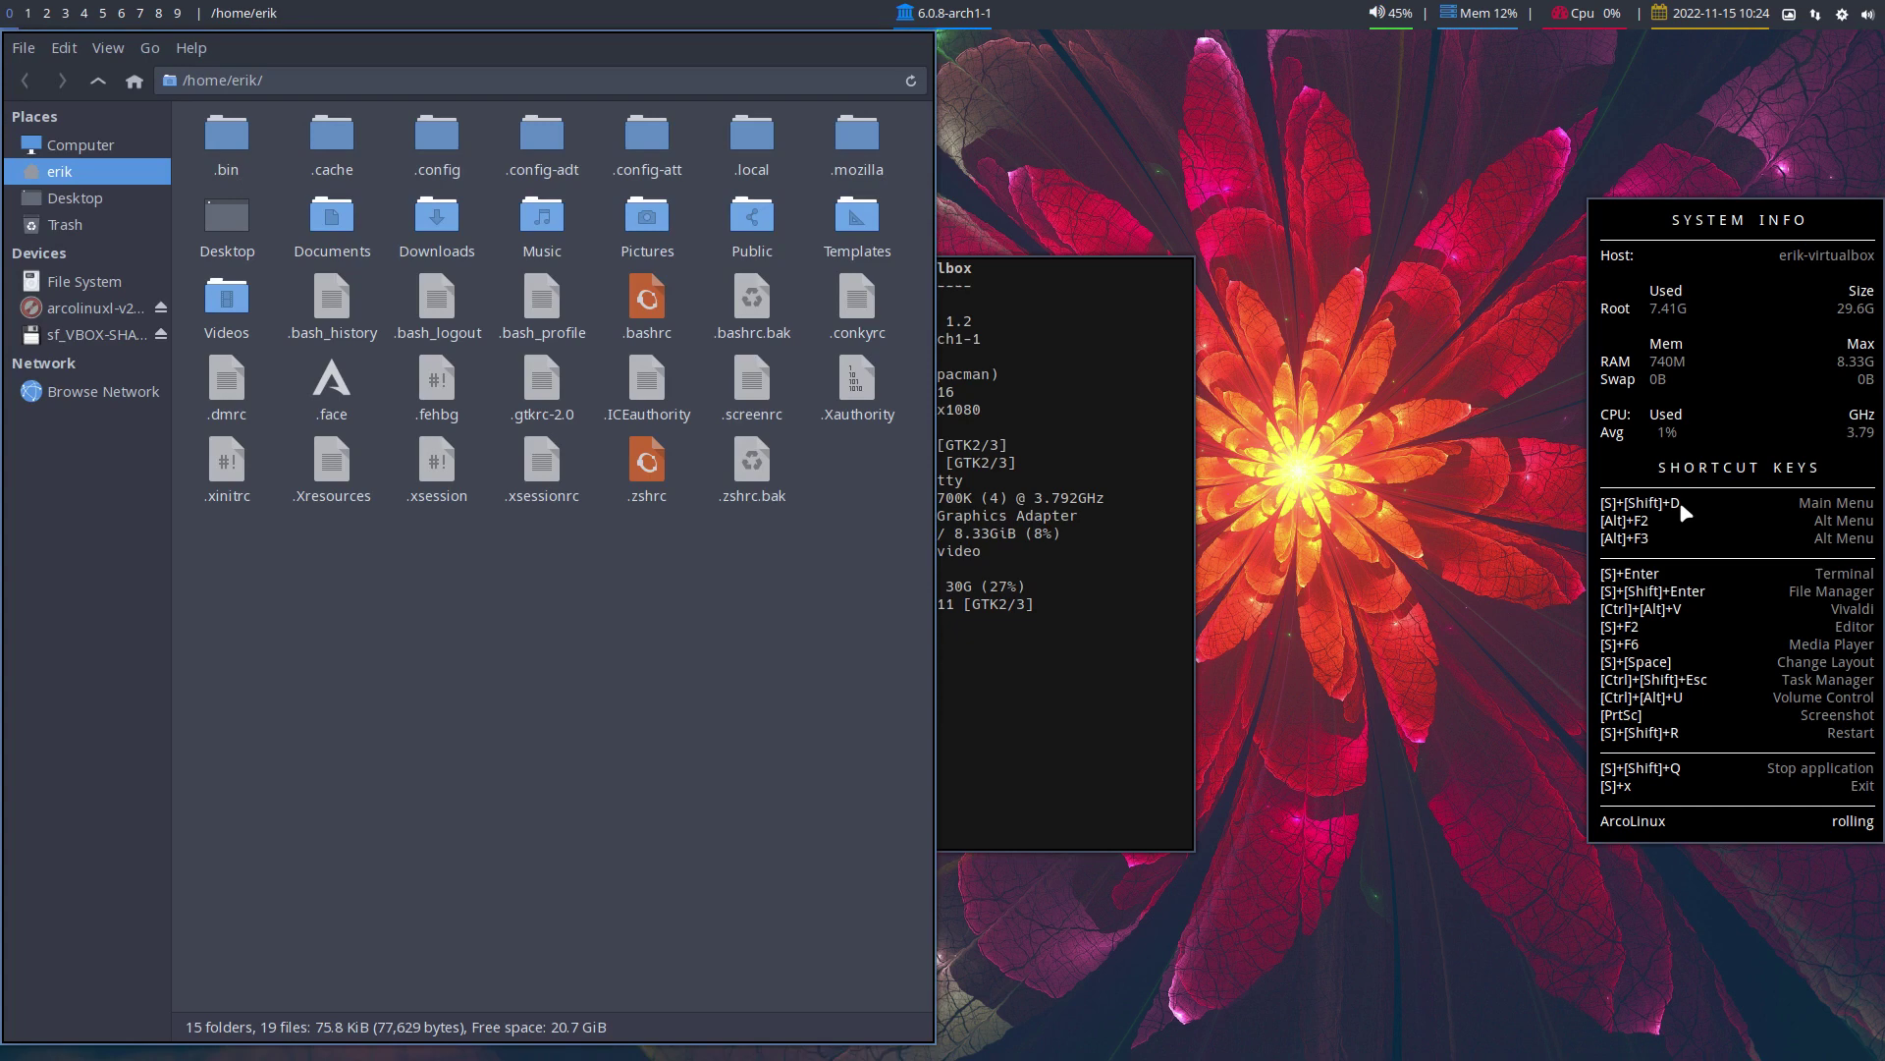
# Close the conky system-info panel with Super+Shift+Q.
pyautogui.click(1142, 539)
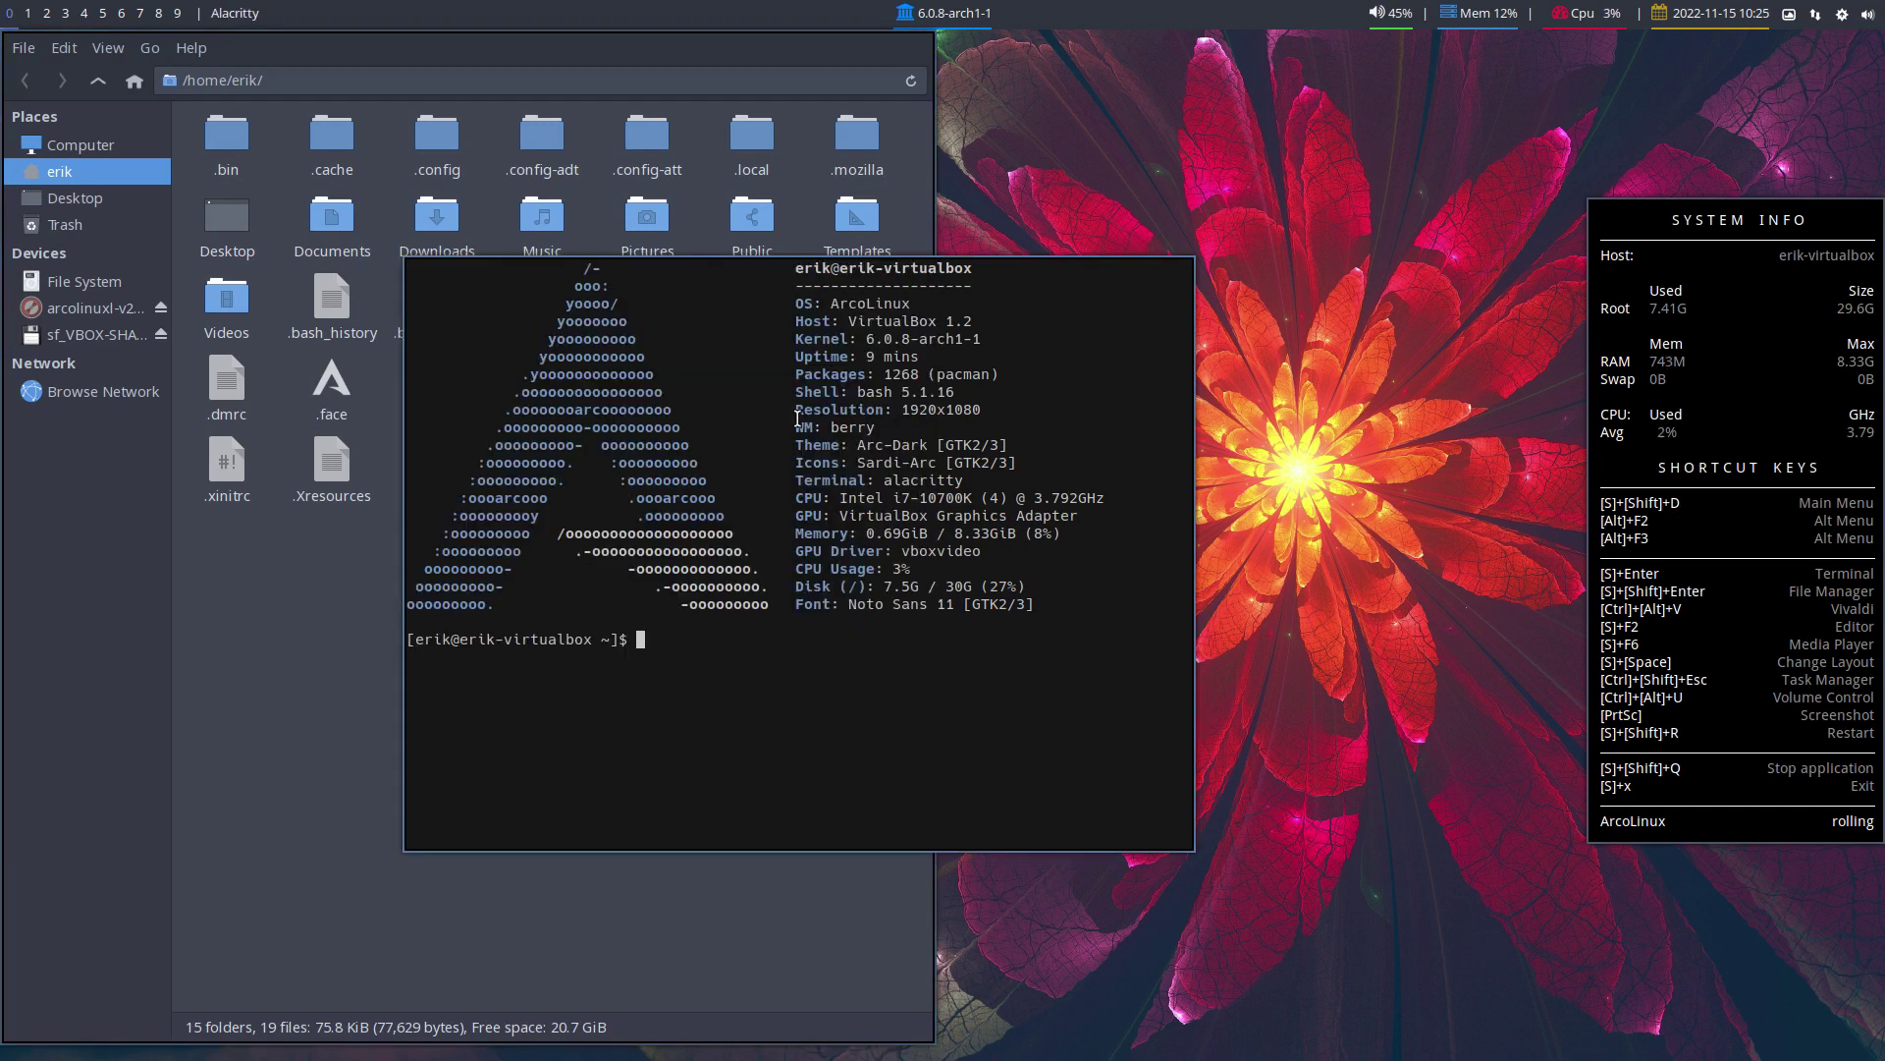
pyautogui.click(1691, 521)
pyautogui.press('super+shift+q')
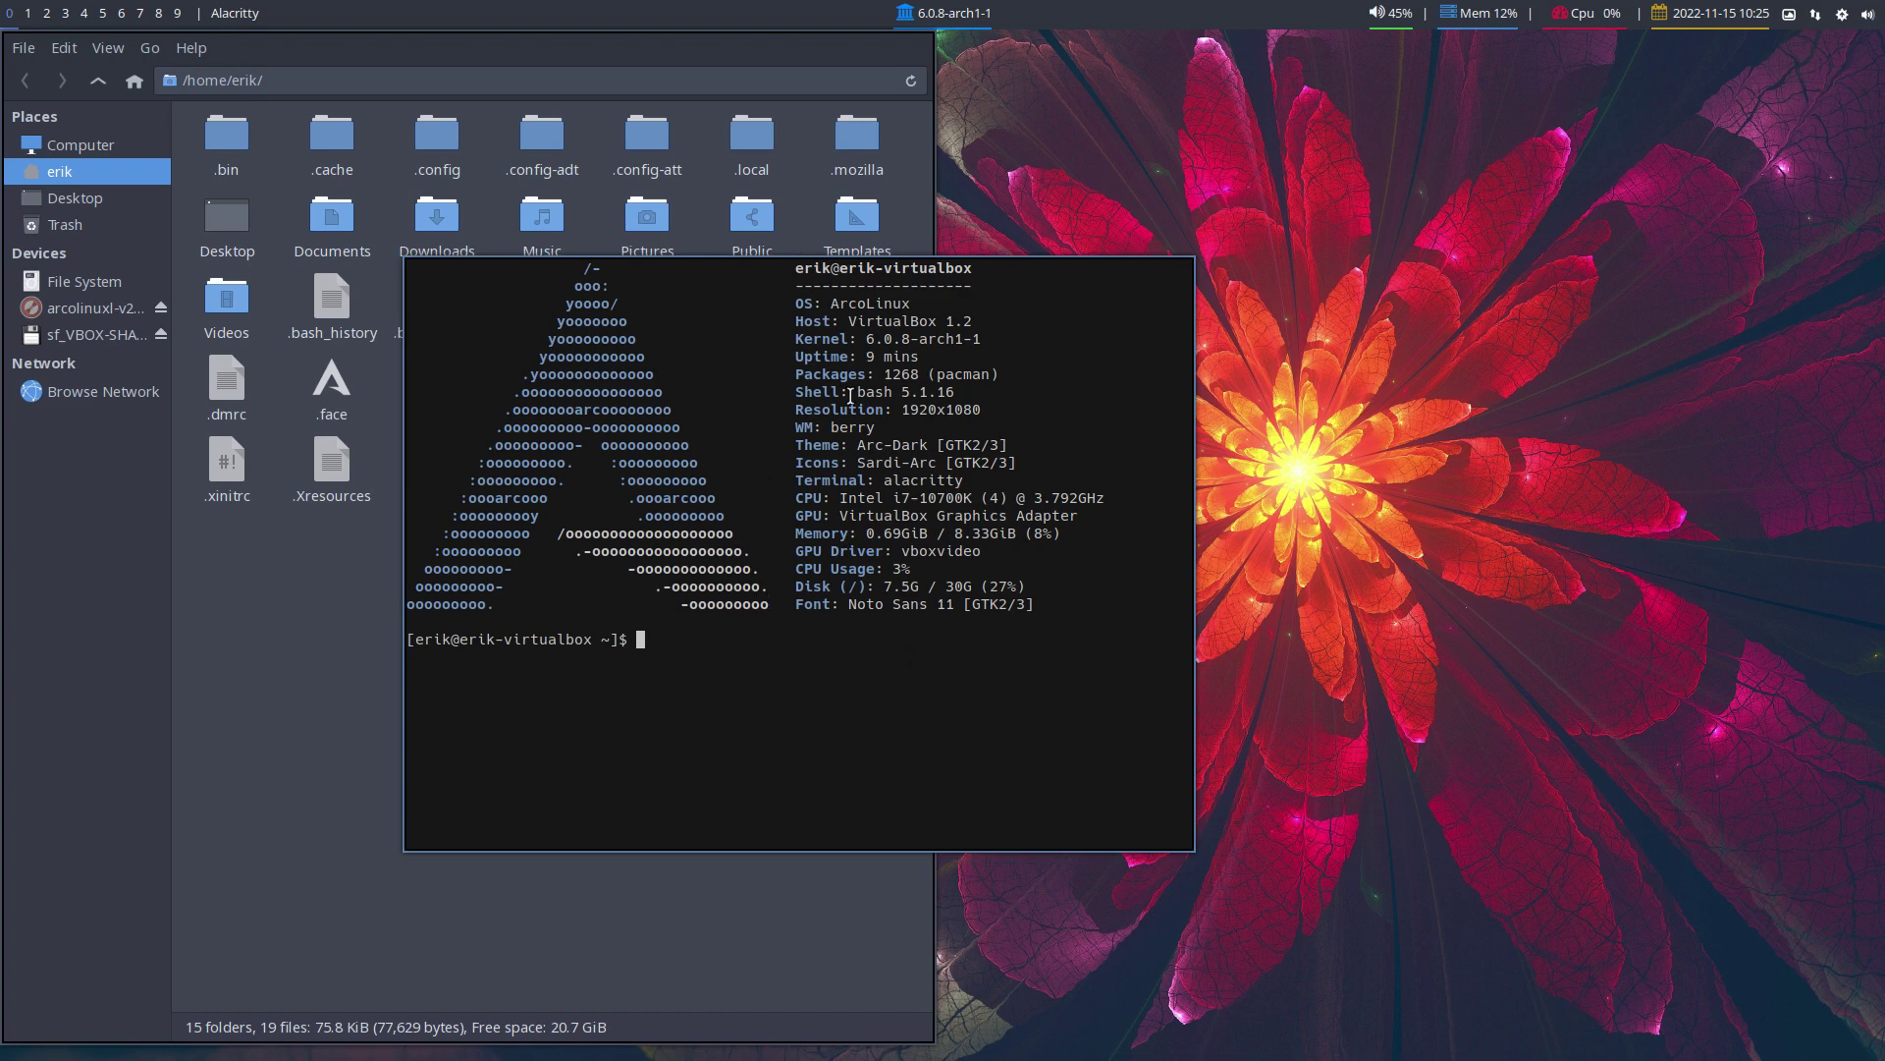
# Move the Thunar window around and select text in the terminal's neofetch output.
pyautogui.click(796, 67)
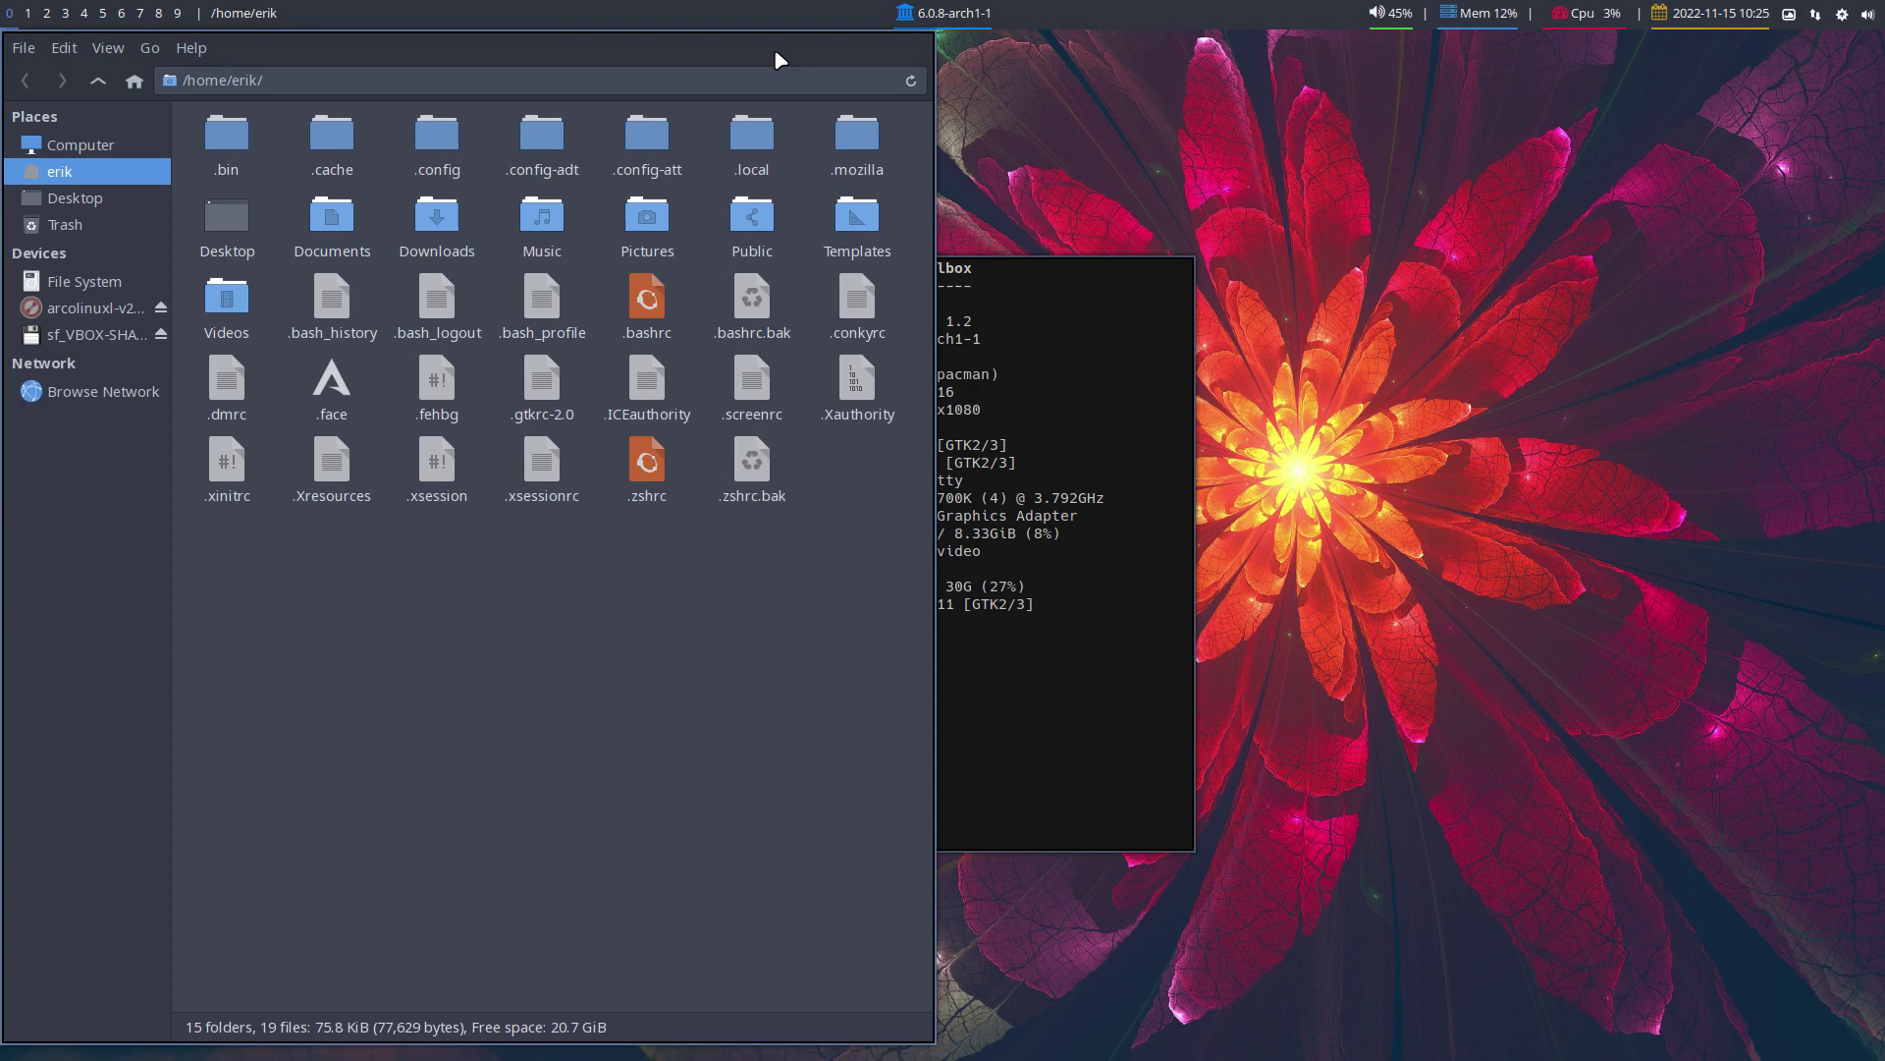
pyautogui.moveTo(782, 46); pyautogui.dragTo(1088, 63)
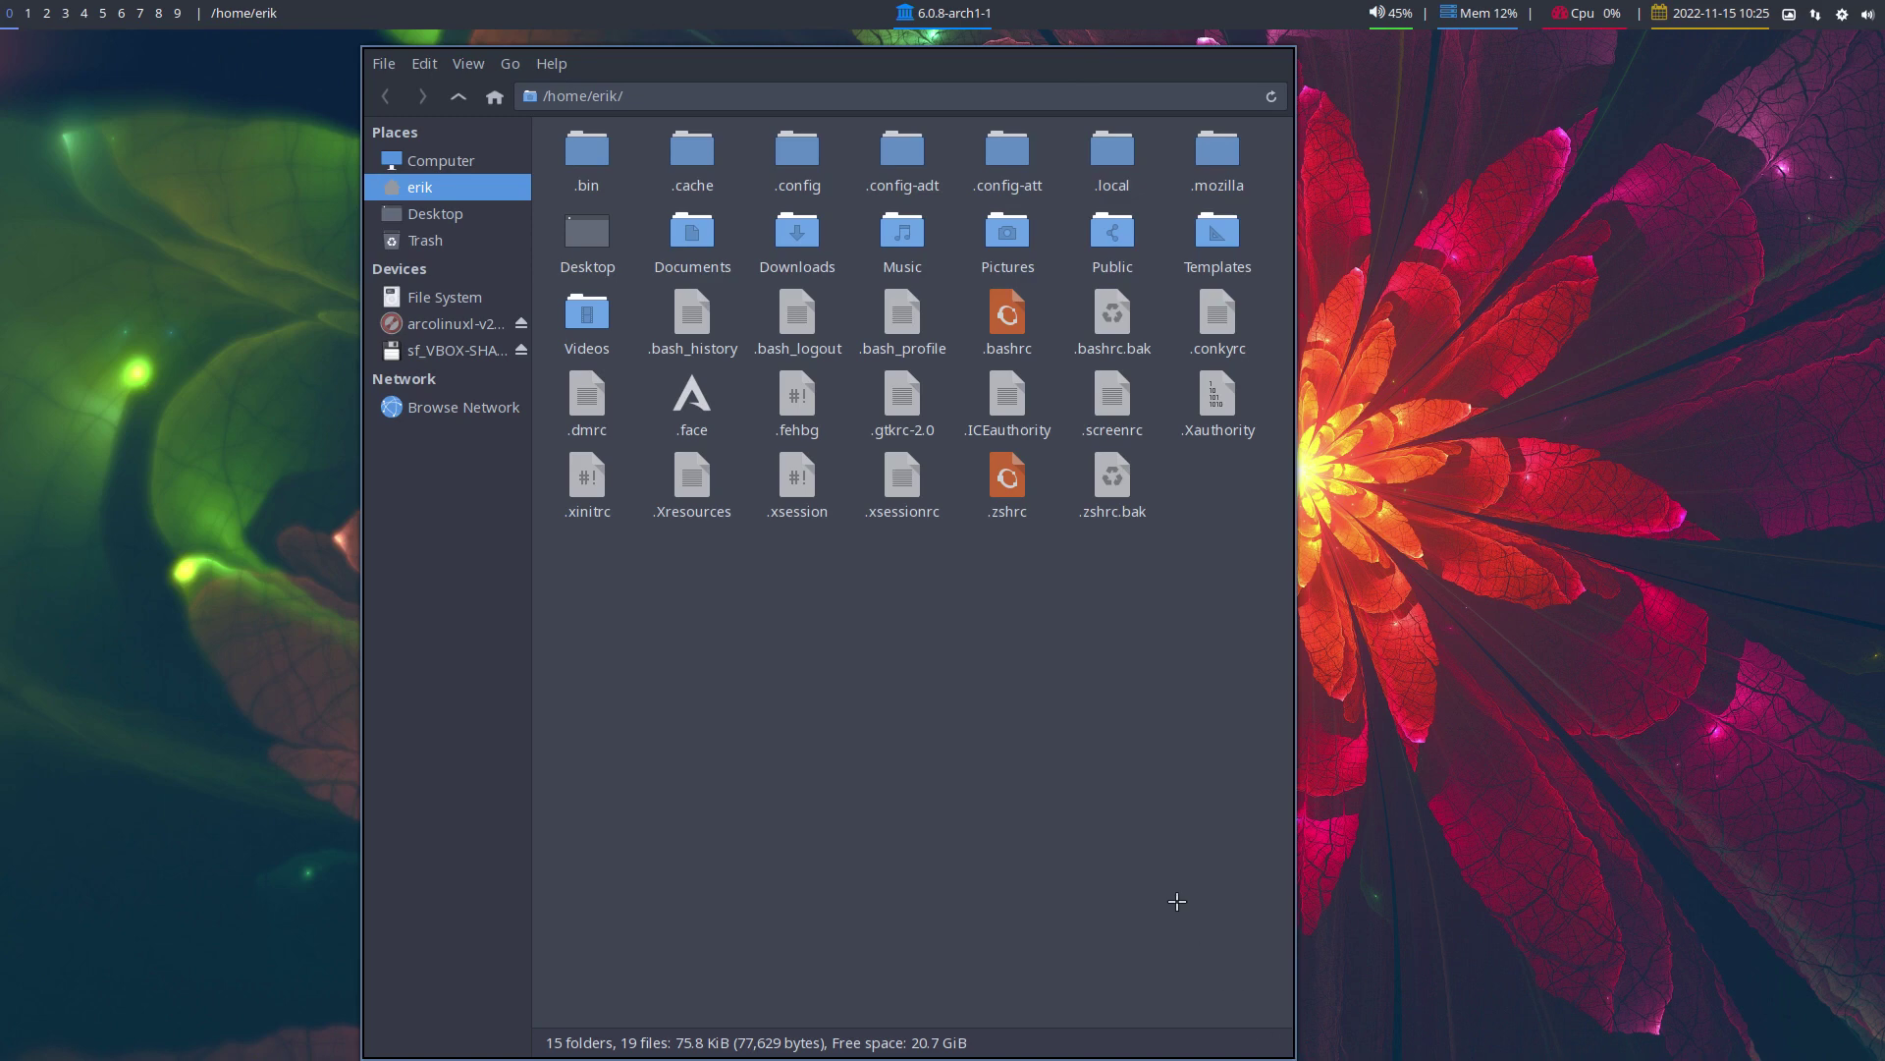
pyautogui.moveTo(896, 75); pyautogui.dragTo(536, 75)
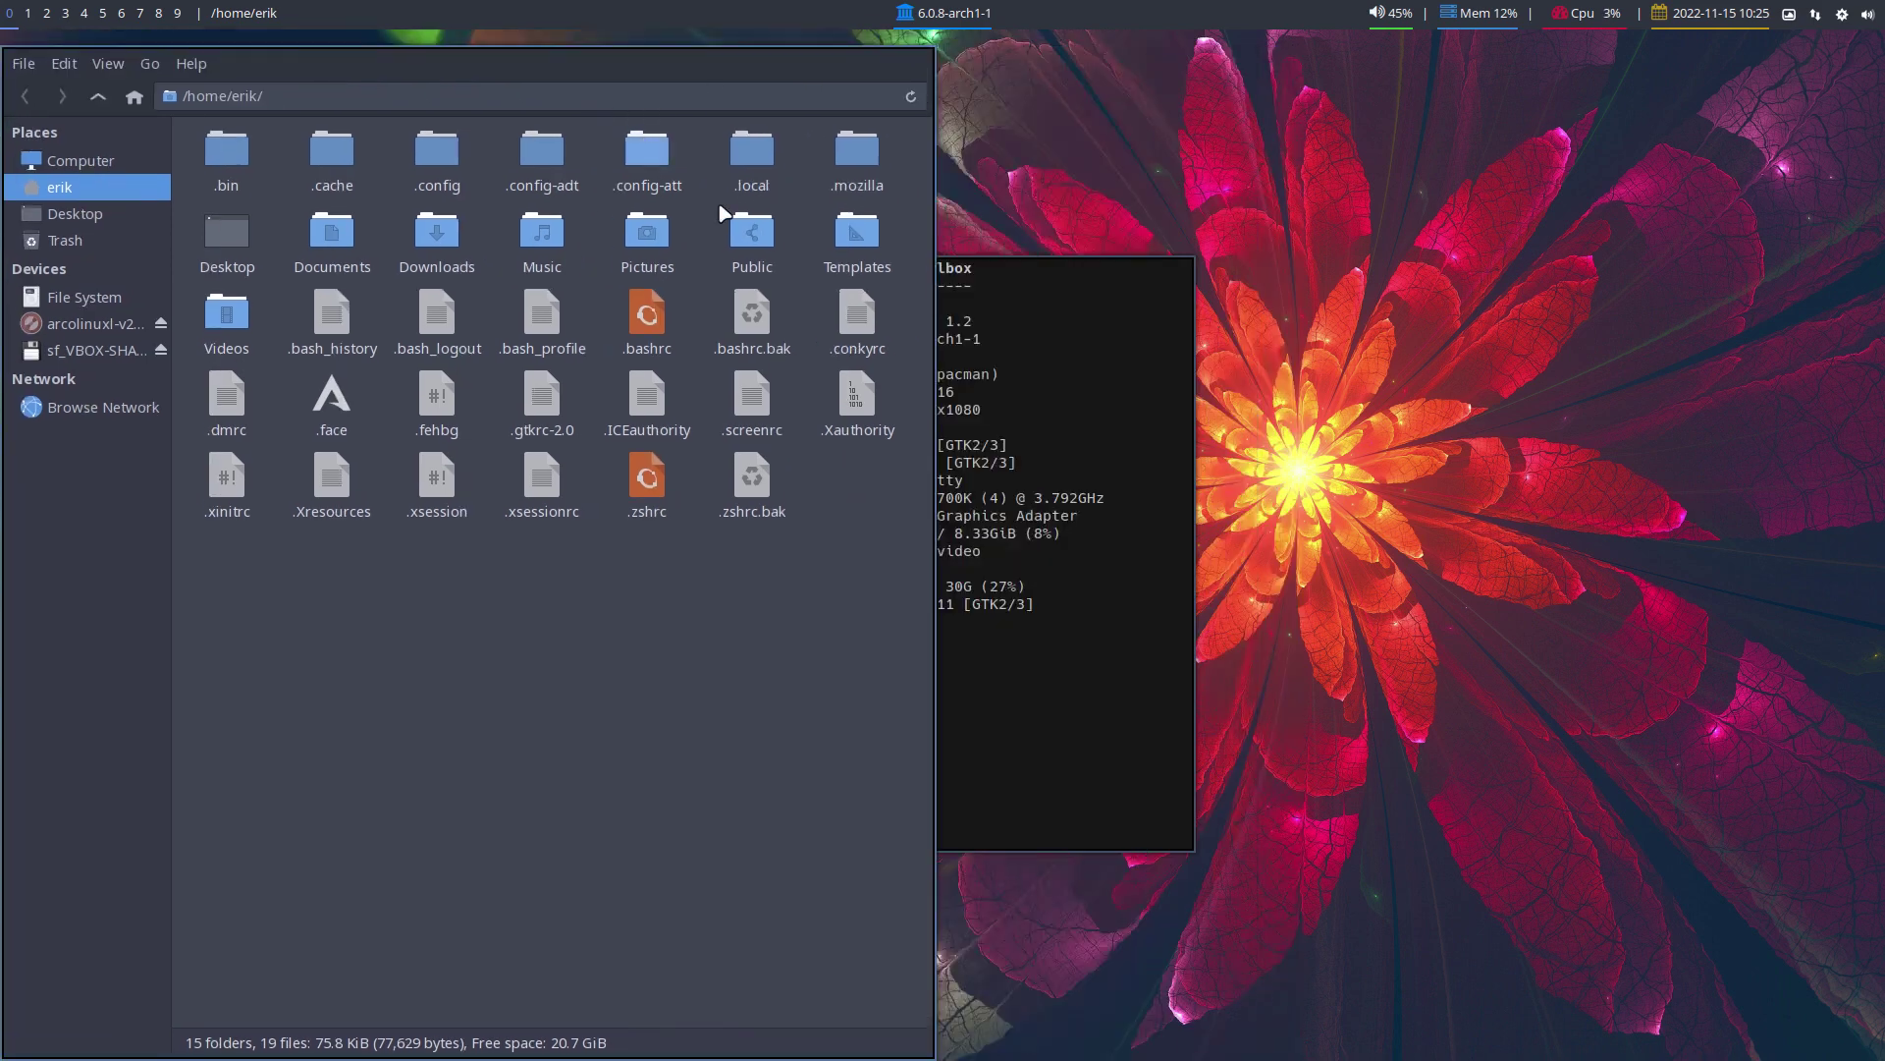
pyautogui.click(1080, 316)
pyautogui.moveTo(1080, 317); pyautogui.dragTo(840, 321)
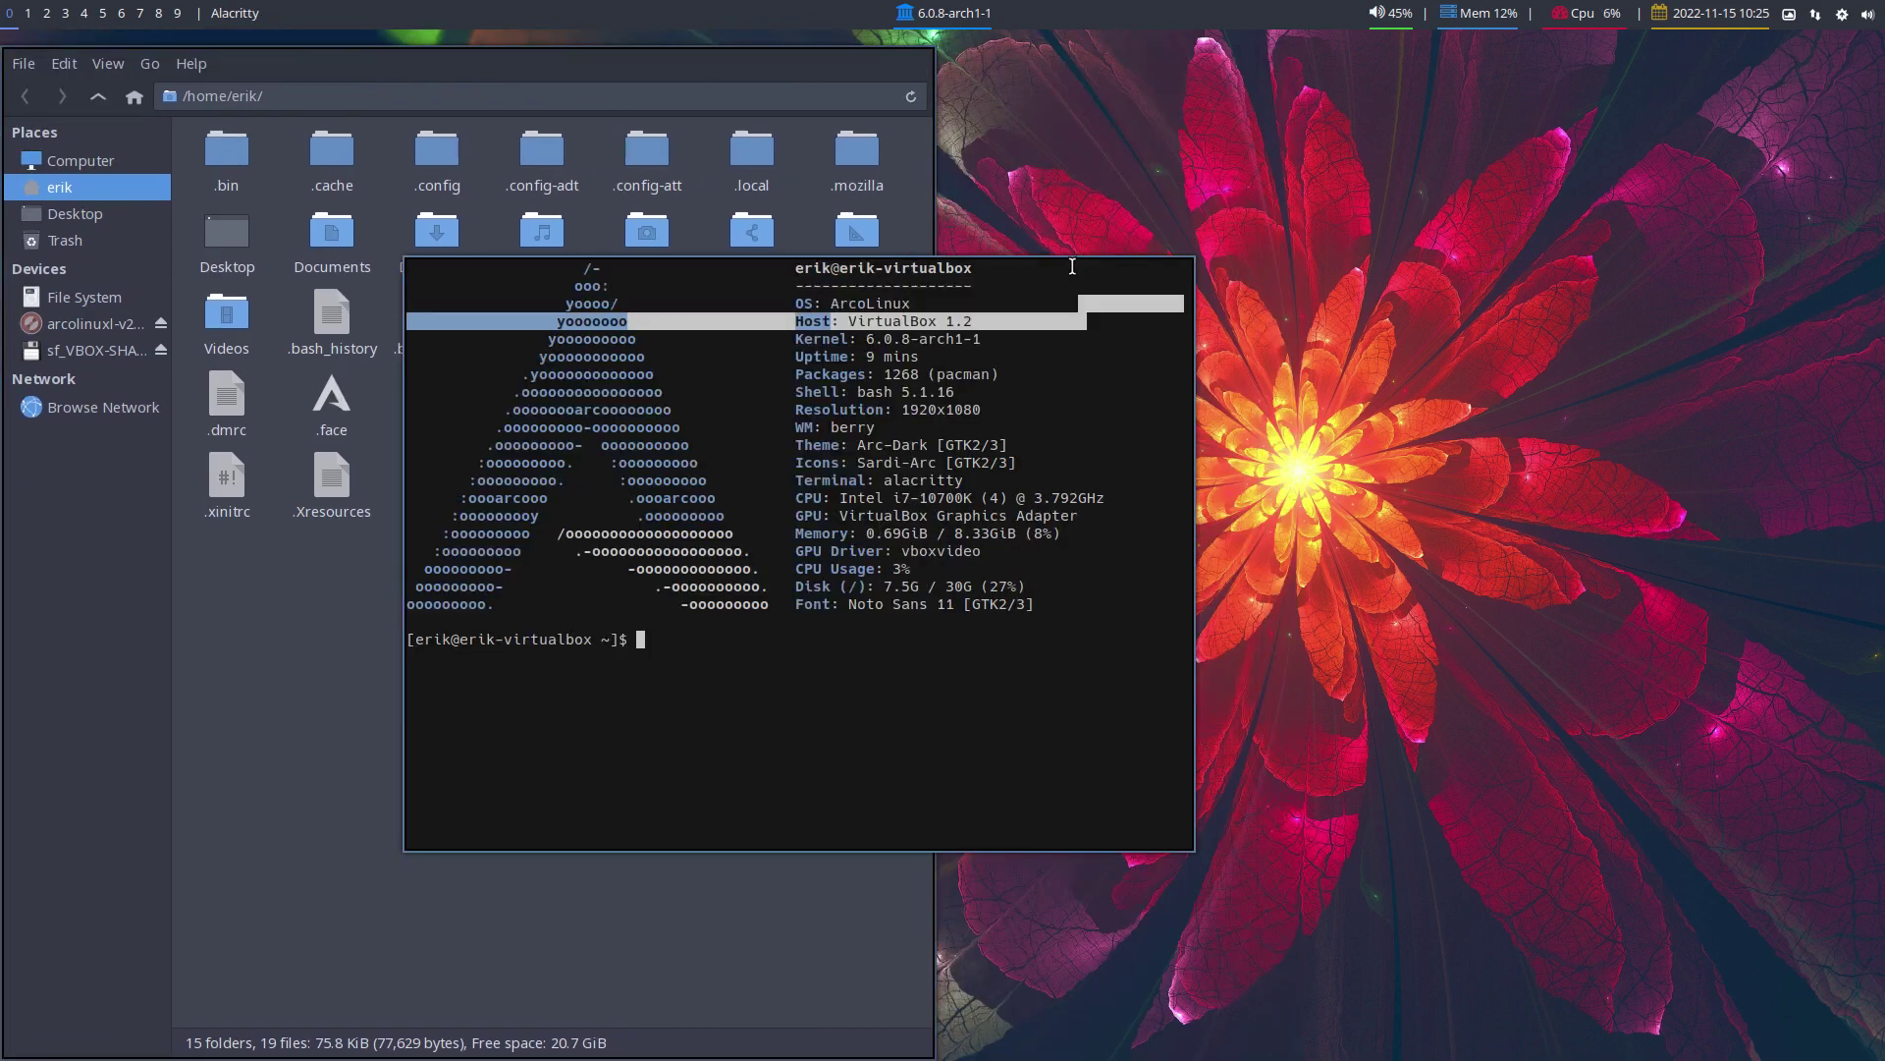
pyautogui.moveTo(1106, 272); pyautogui.dragTo(1165, 280)
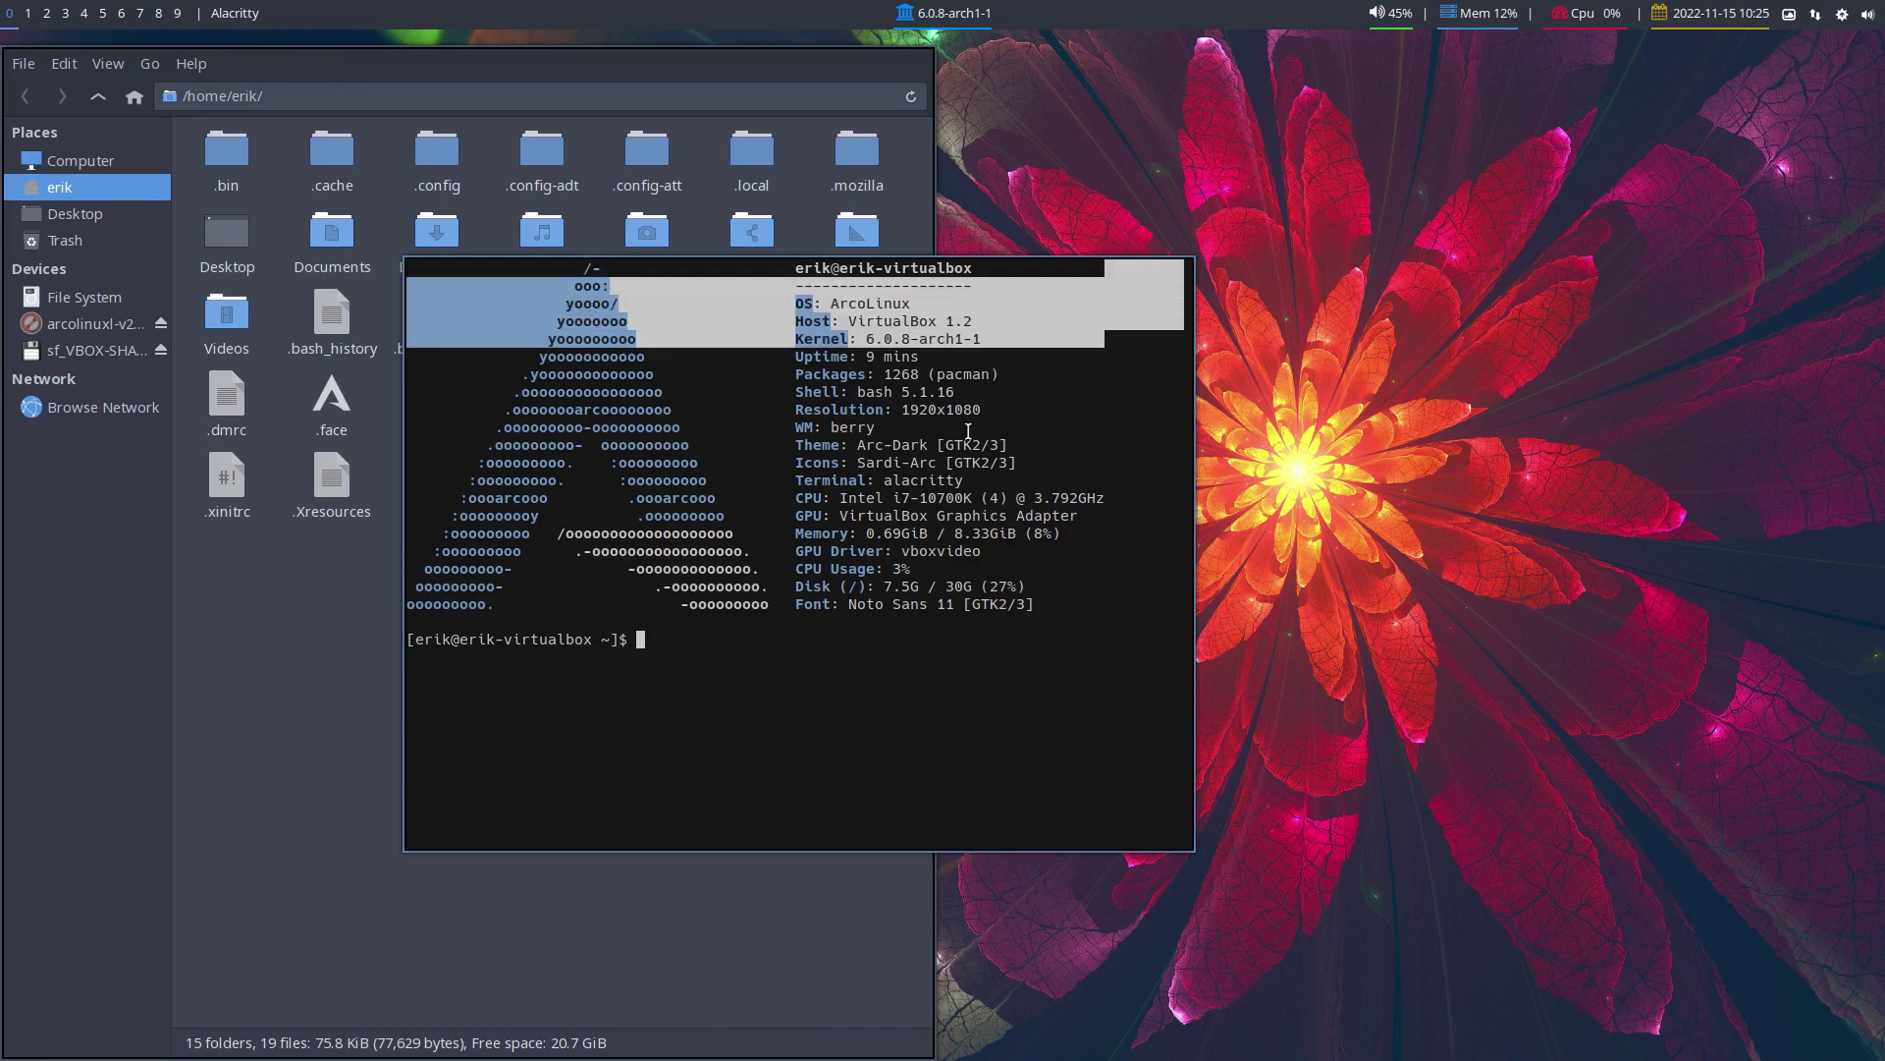
pyautogui.moveTo(920, 481); pyautogui.dragTo(893, 487)
# Close the Thunar window and launch Firefox with Super+F1.
pyautogui.click(325, 903)
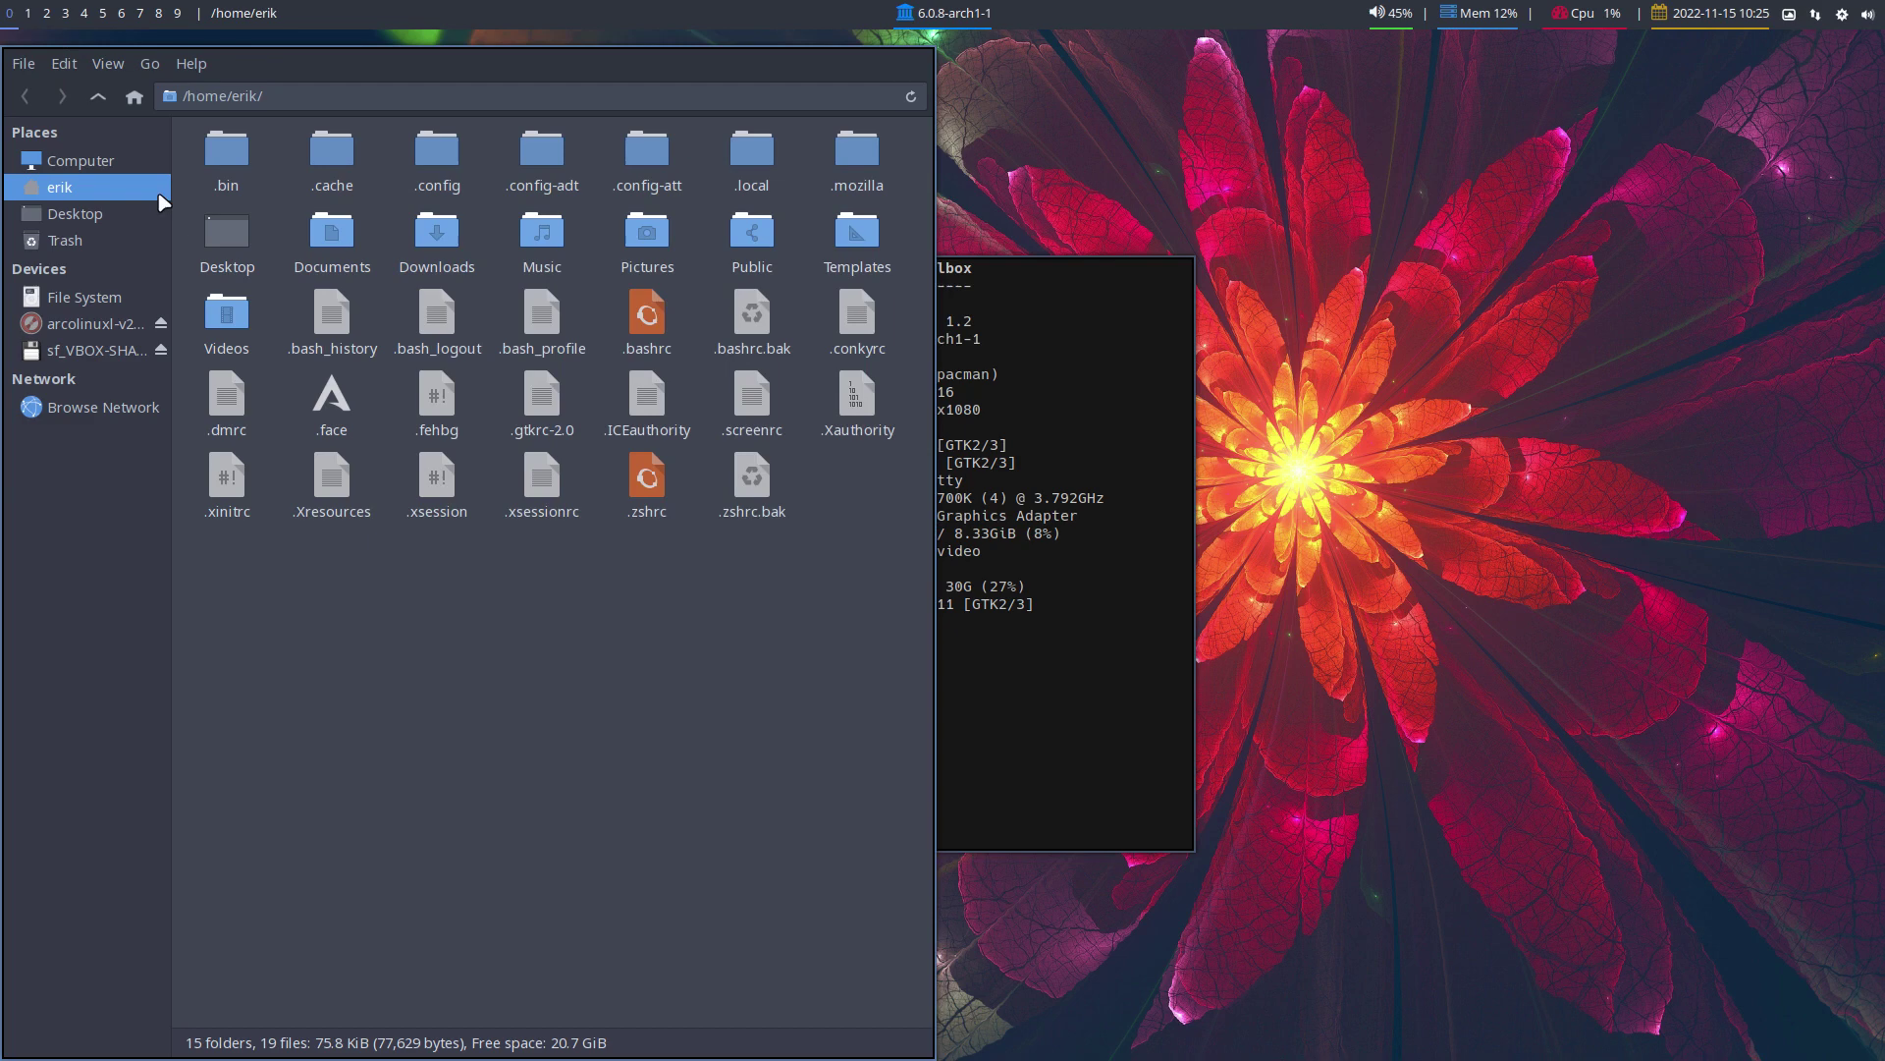
pyautogui.press('super+q')
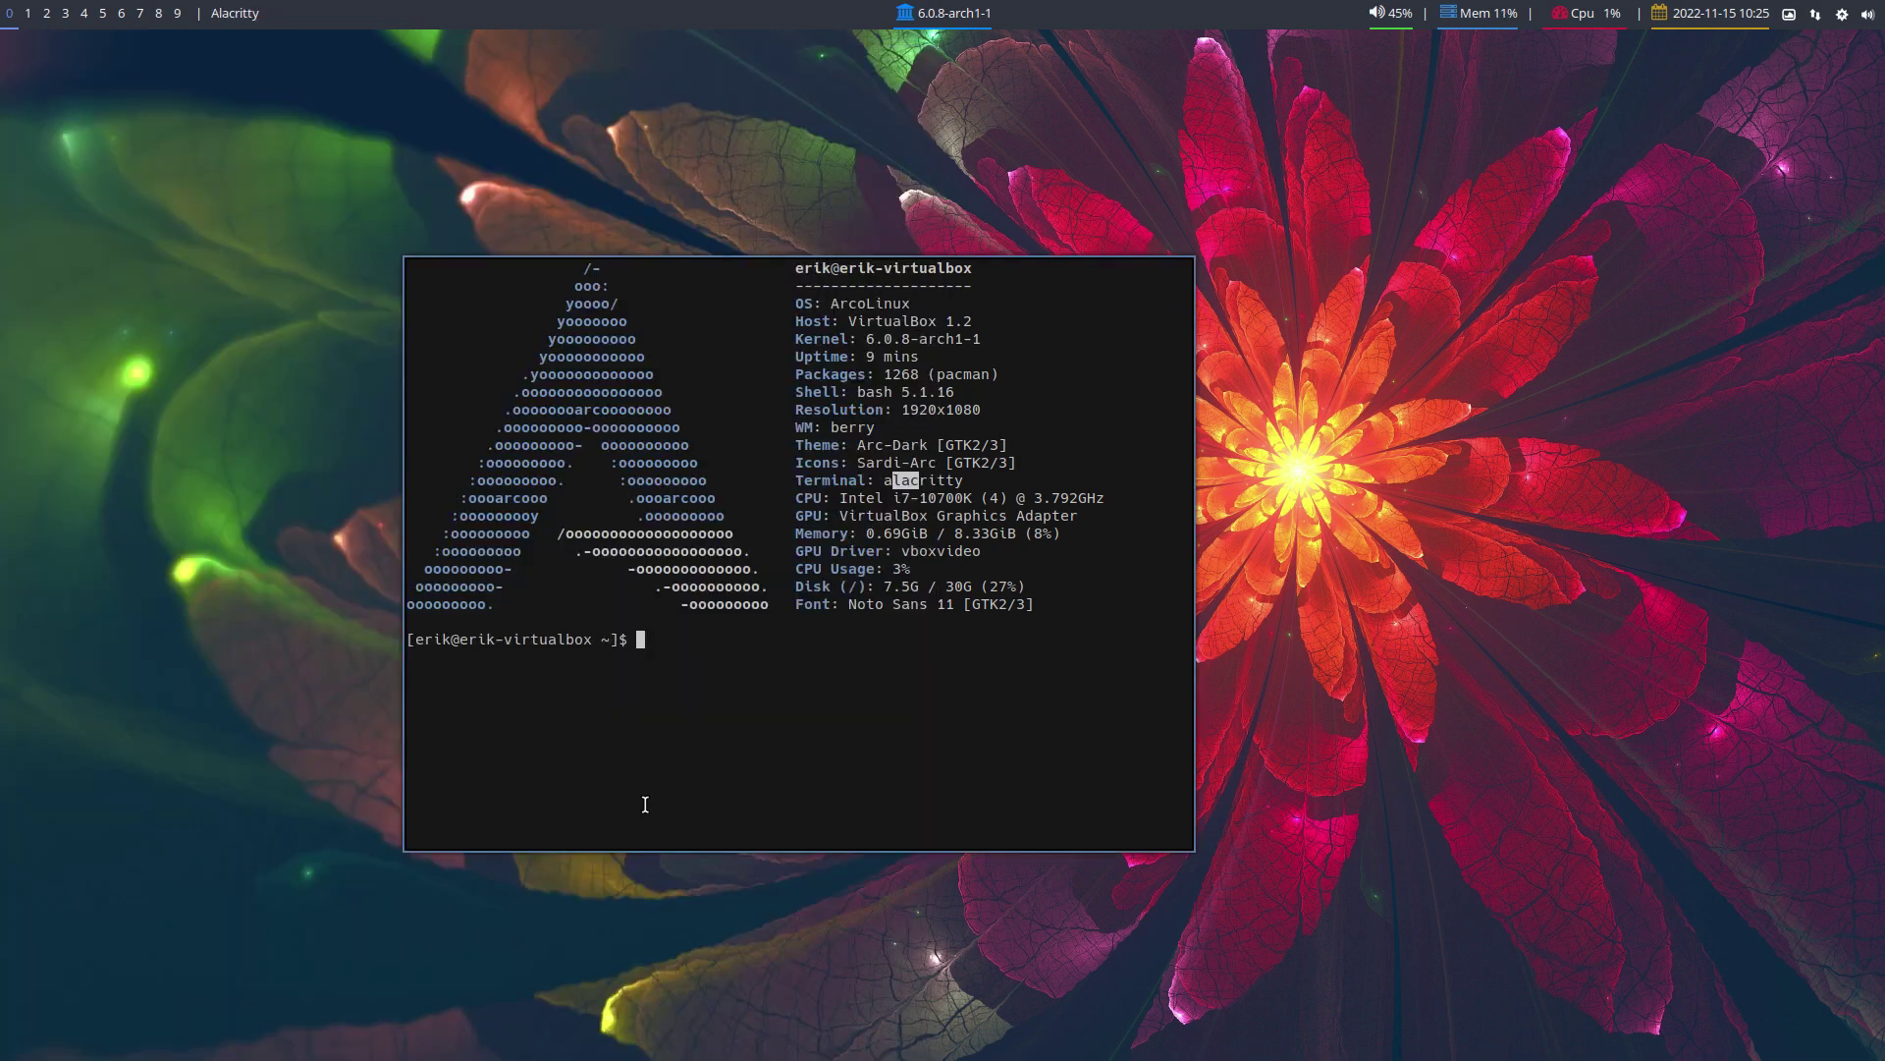
pyautogui.press('super+F1')
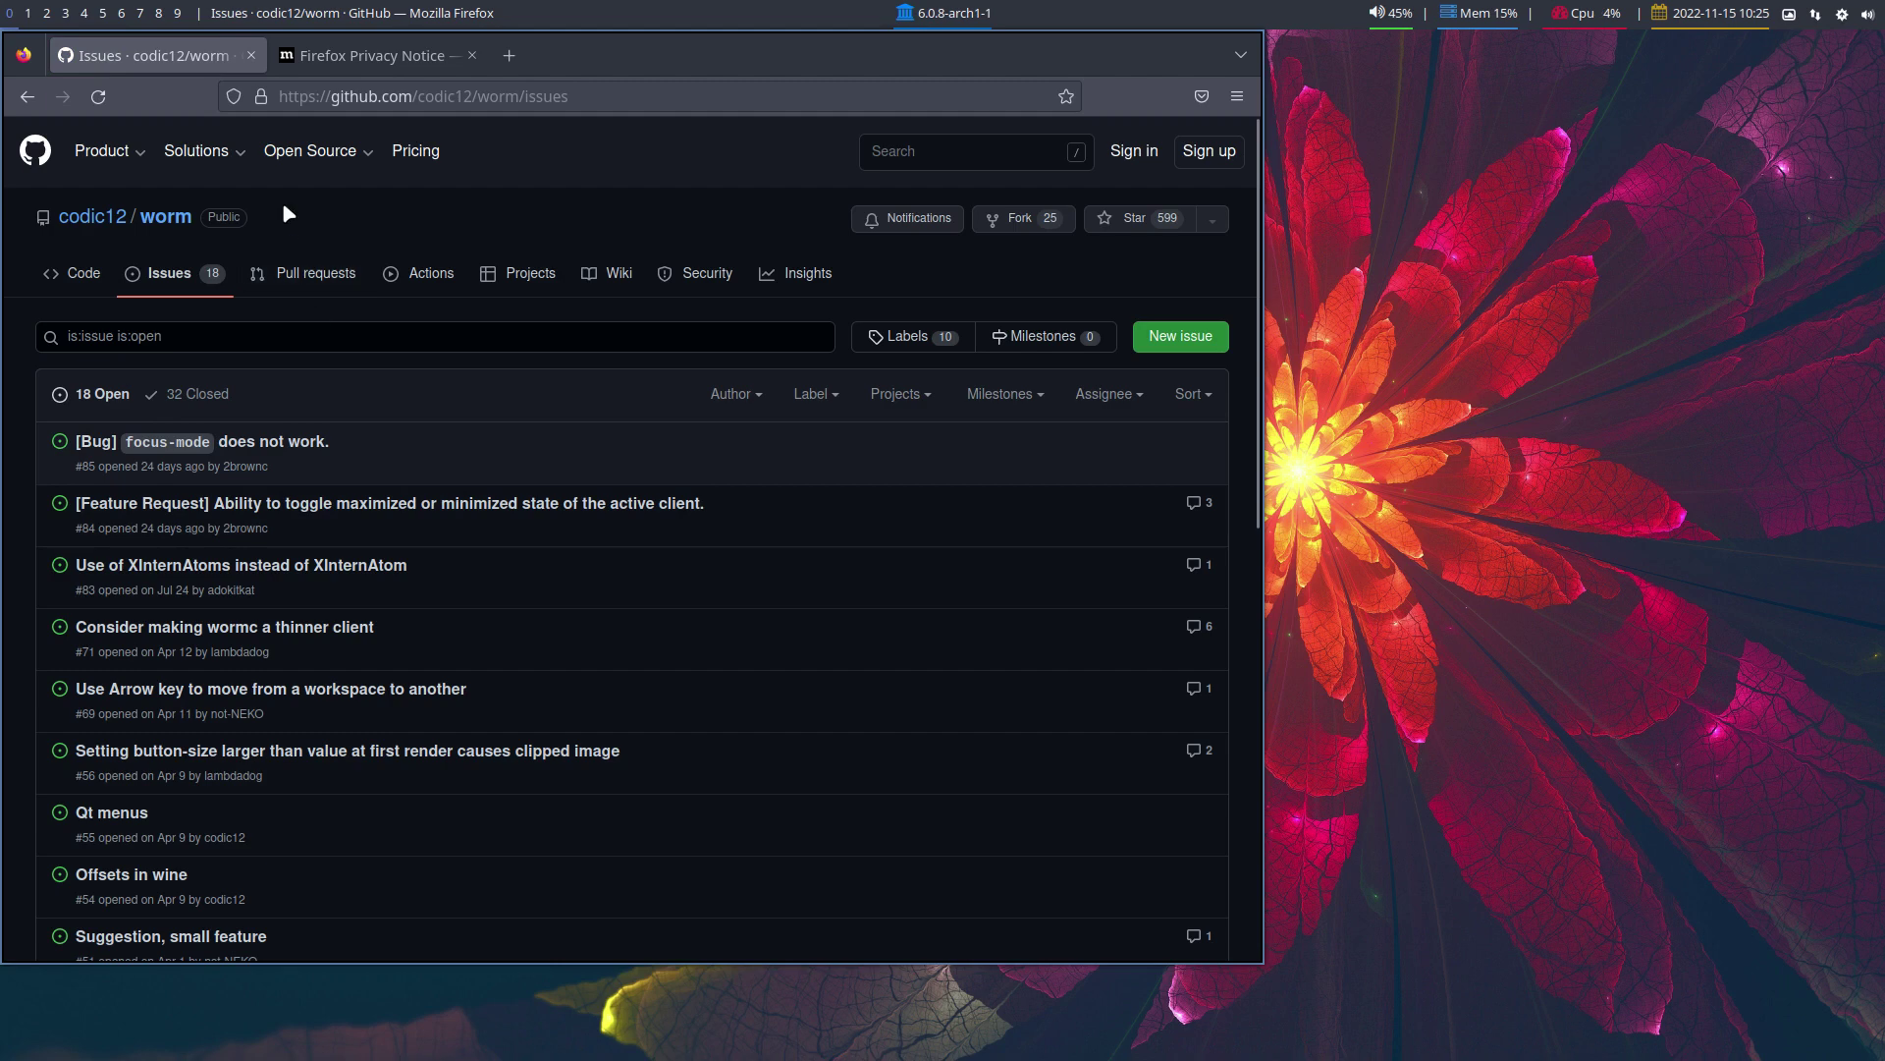
# Search 'github berry', open the JLErvin/berry repository, and close the extra tabs.
pyautogui.click(412, 98)
pyautogui.write('github')
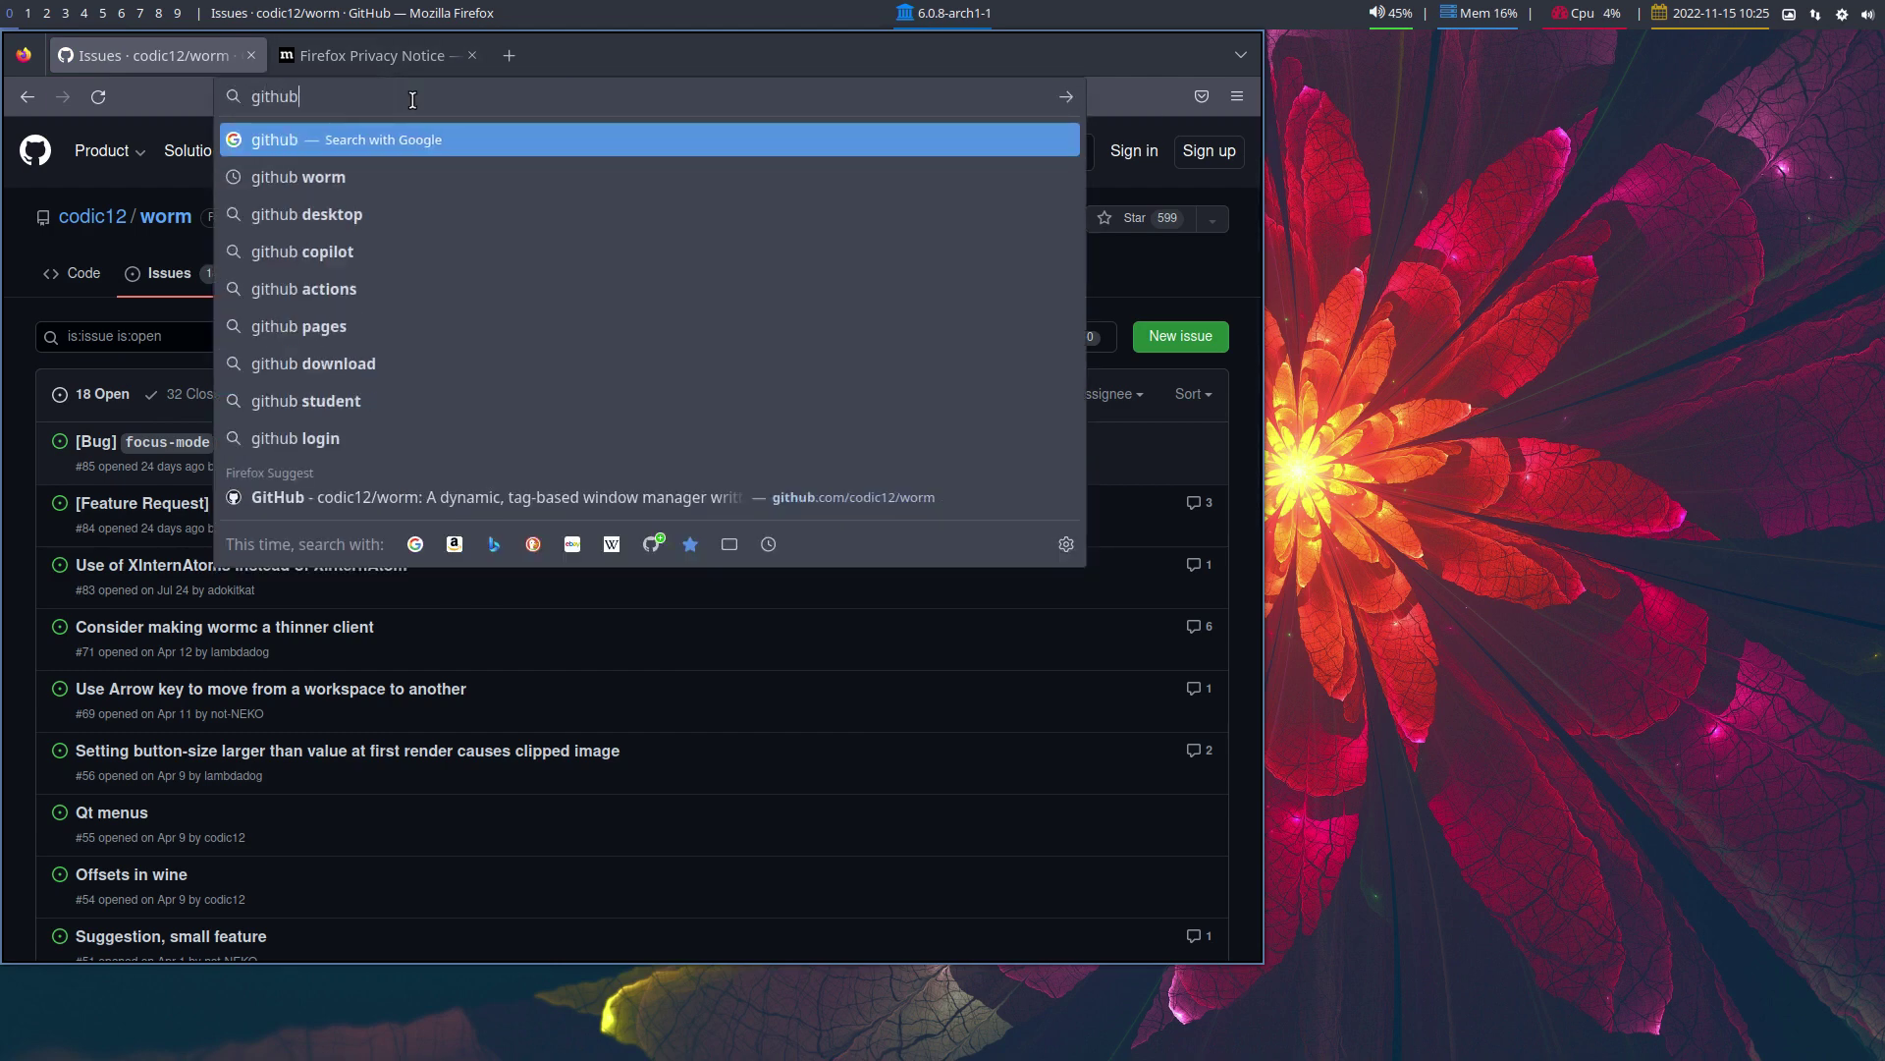
pyautogui.write(' bee')
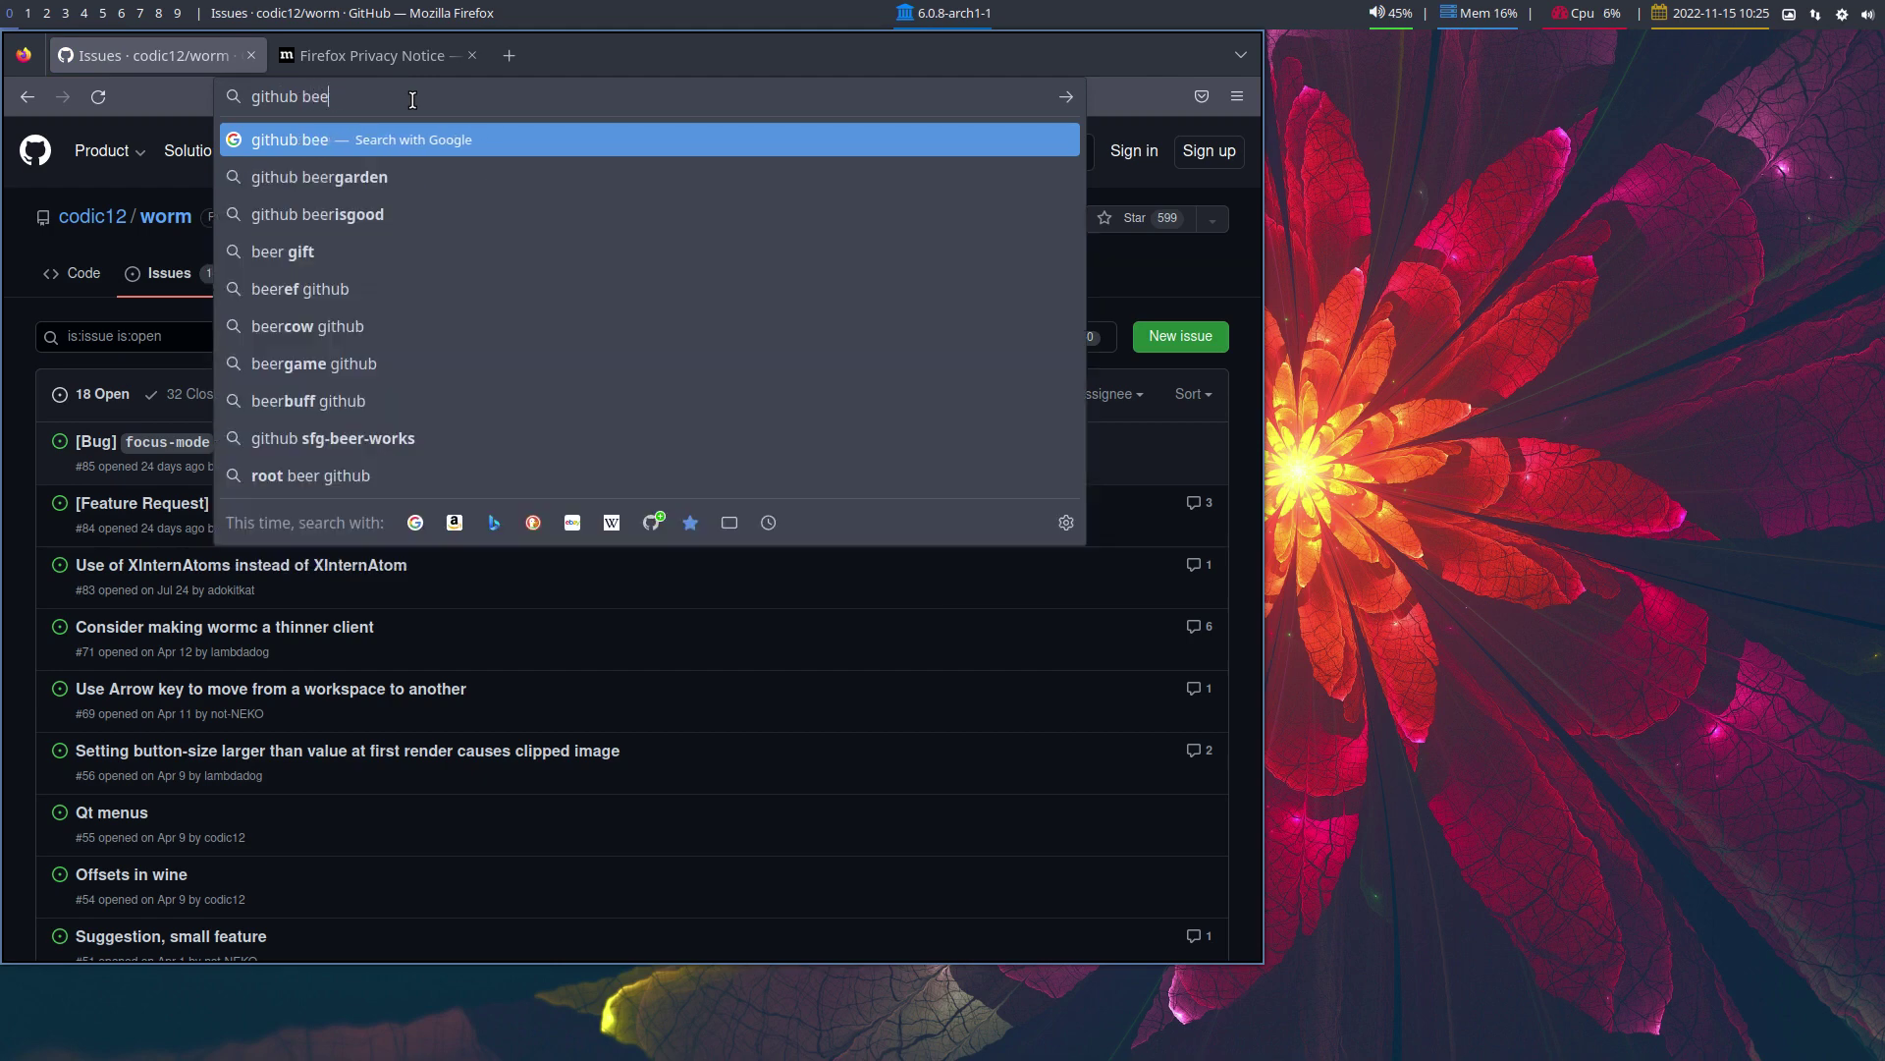
pyautogui.write('rry')
pyautogui.press('Return')
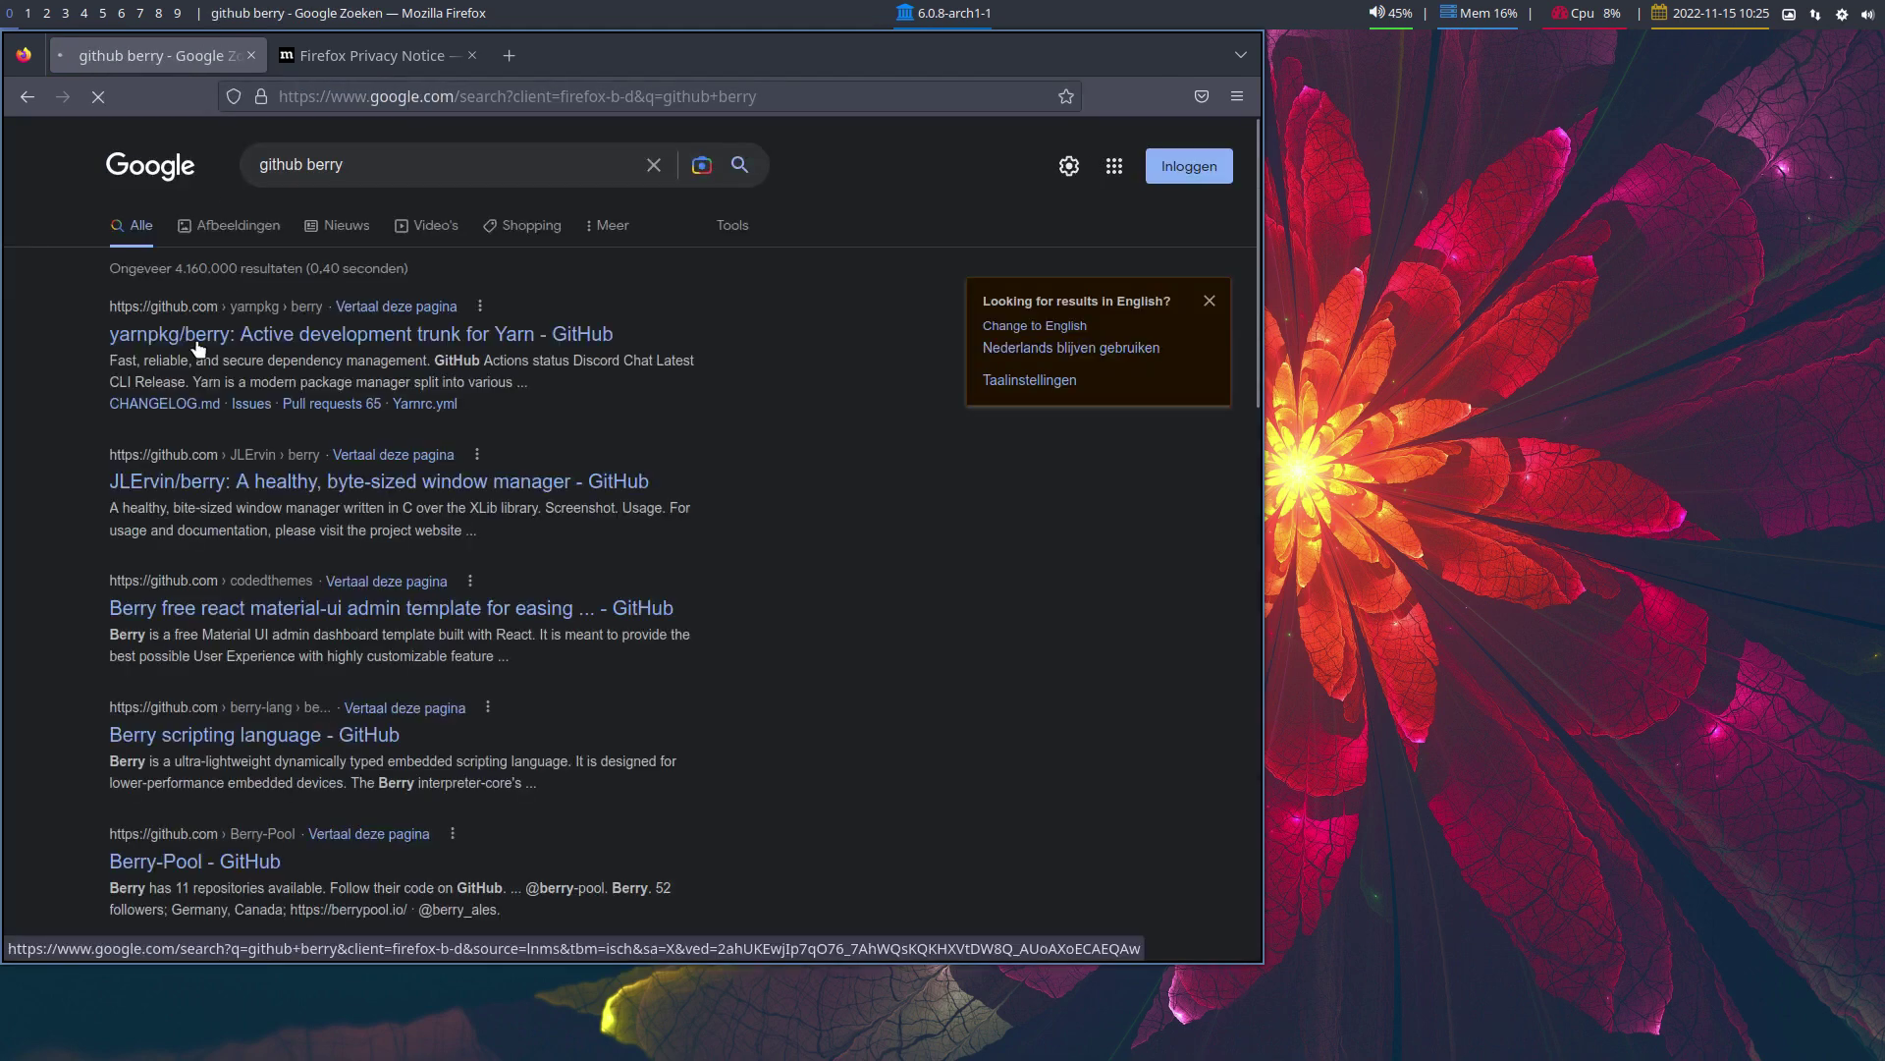
pyautogui.click(472, 492)
pyautogui.doubleClick(1136, 54)
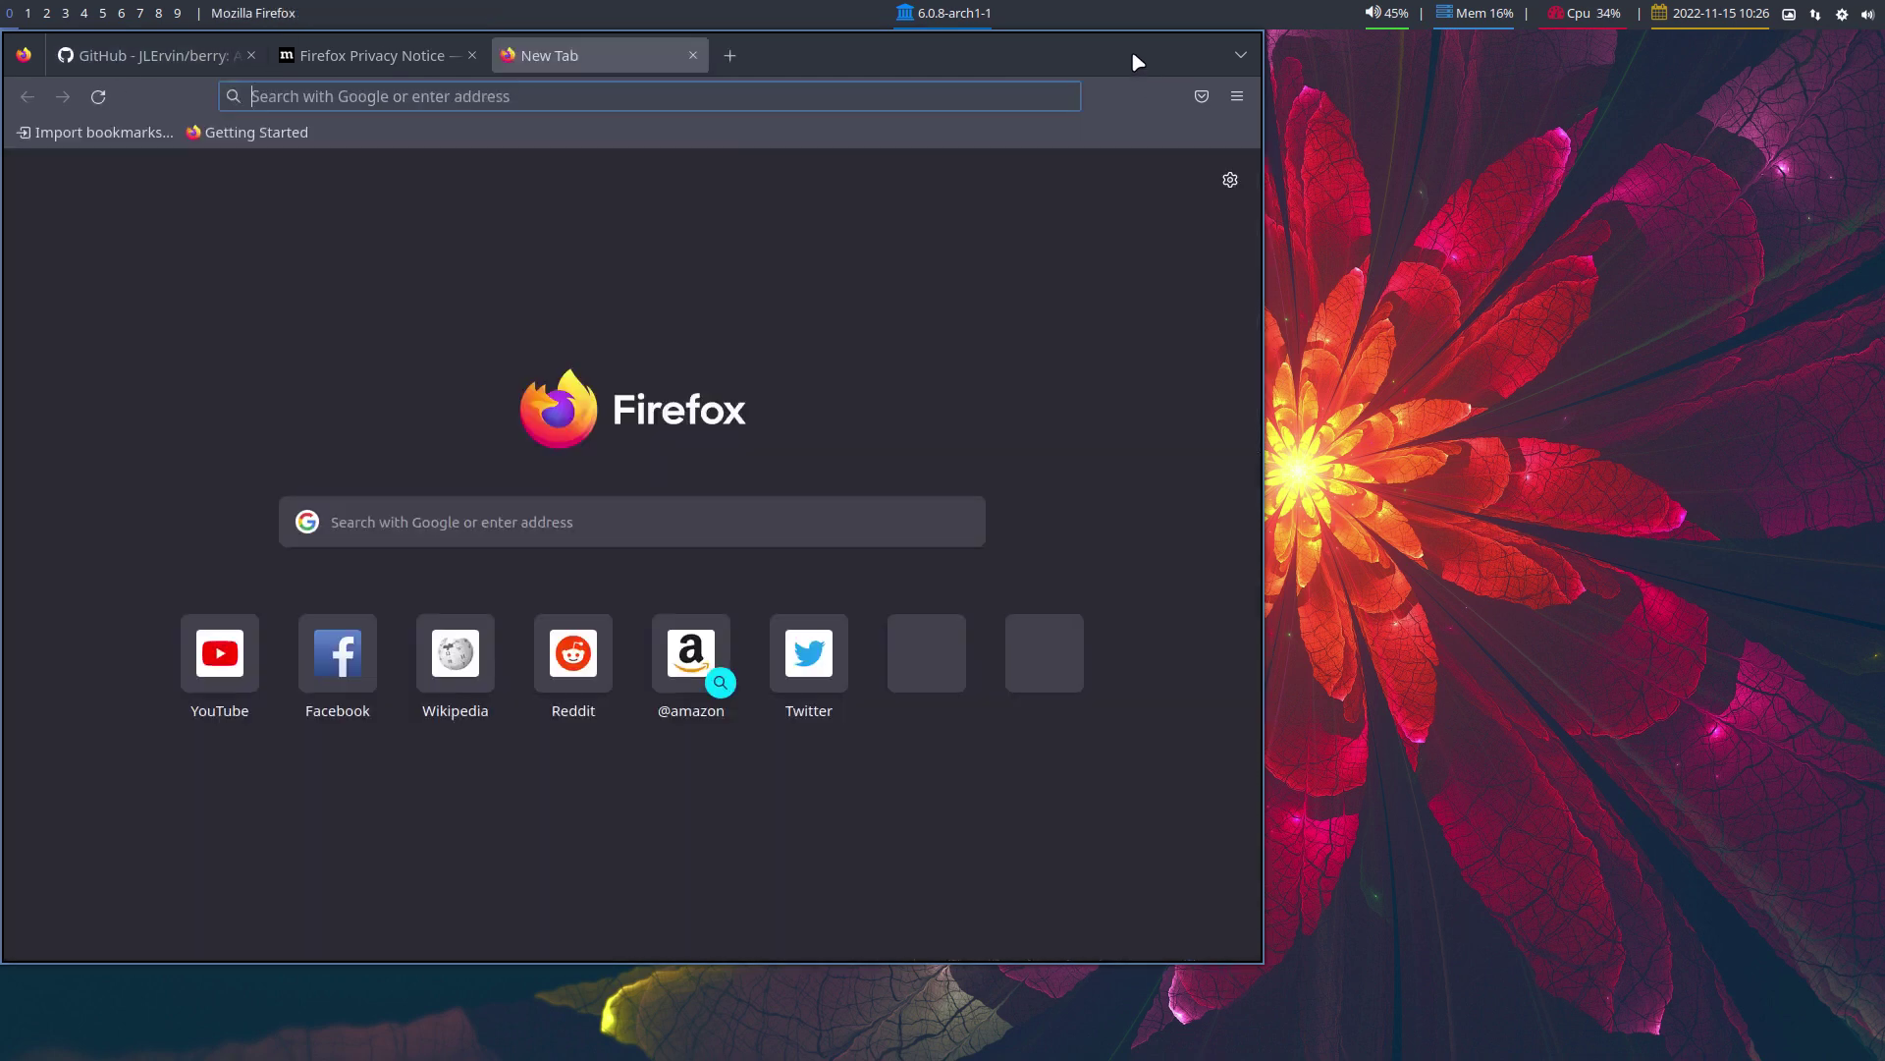
pyautogui.doubleClick(1119, 54)
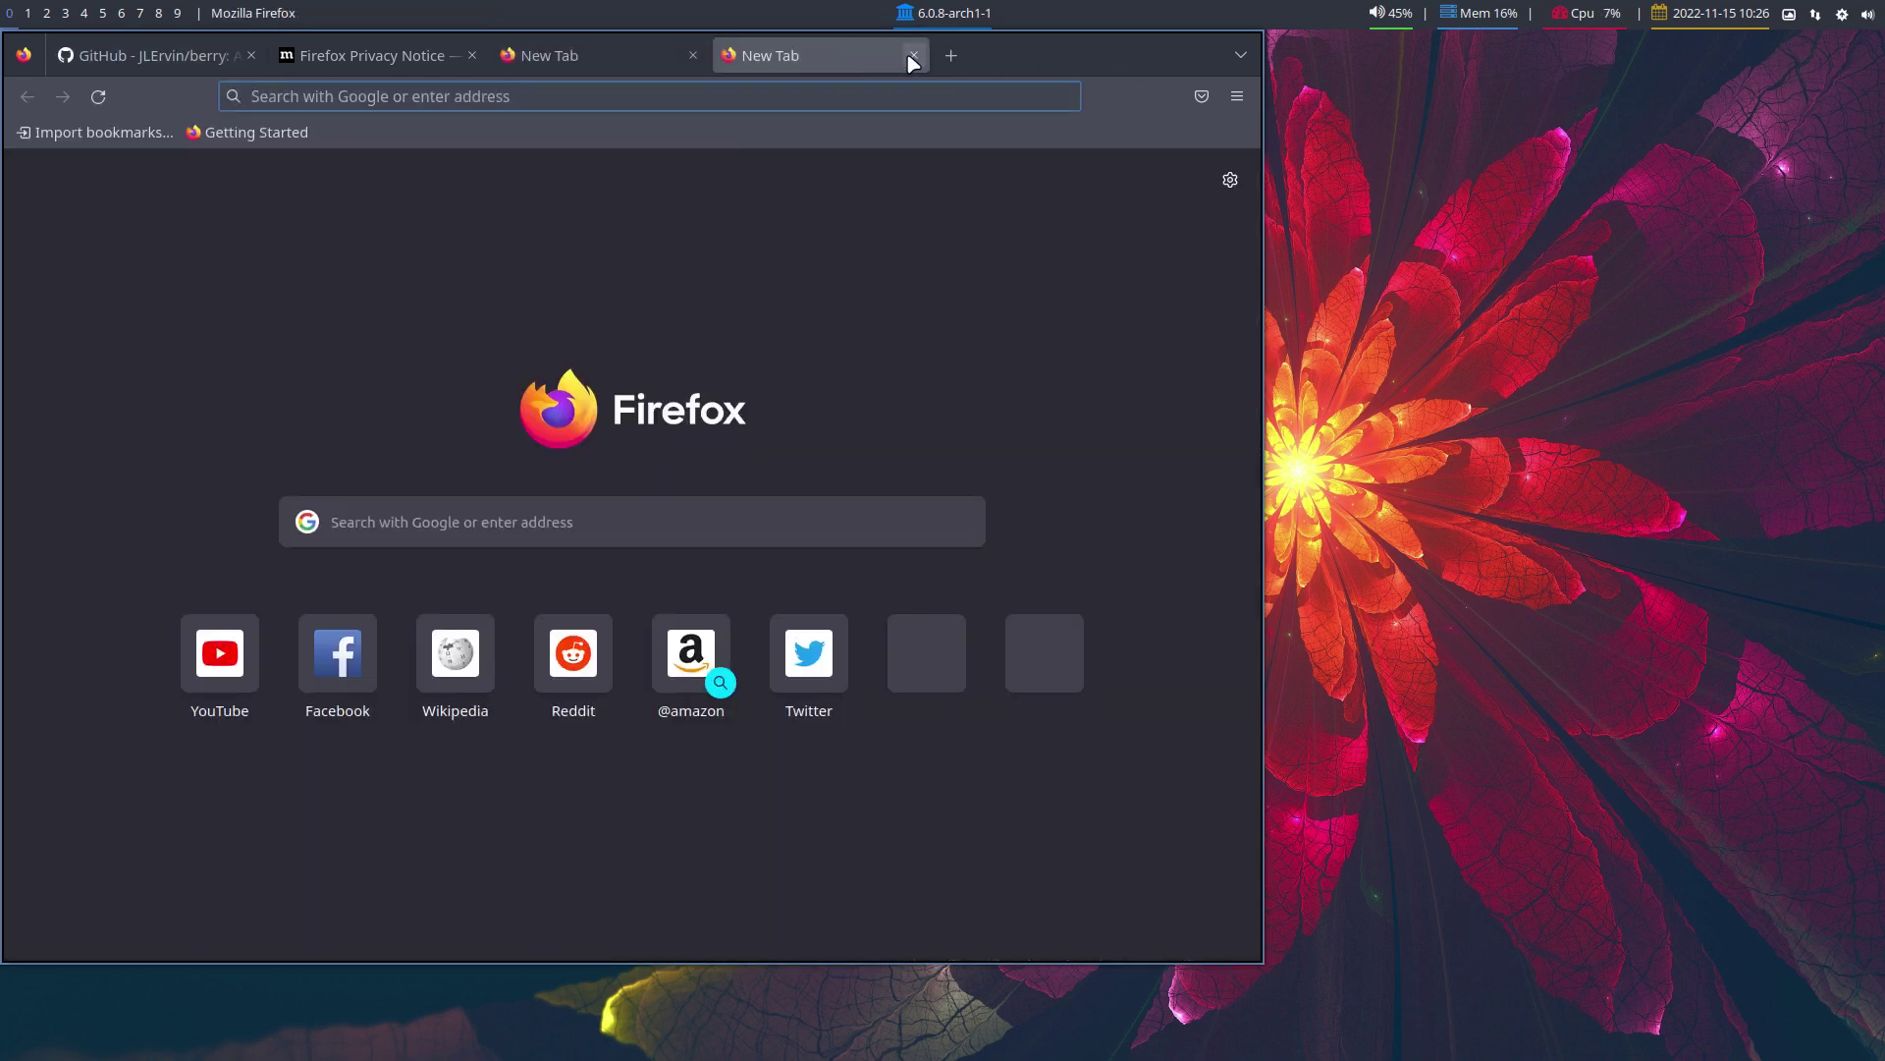
pyautogui.click(693, 57)
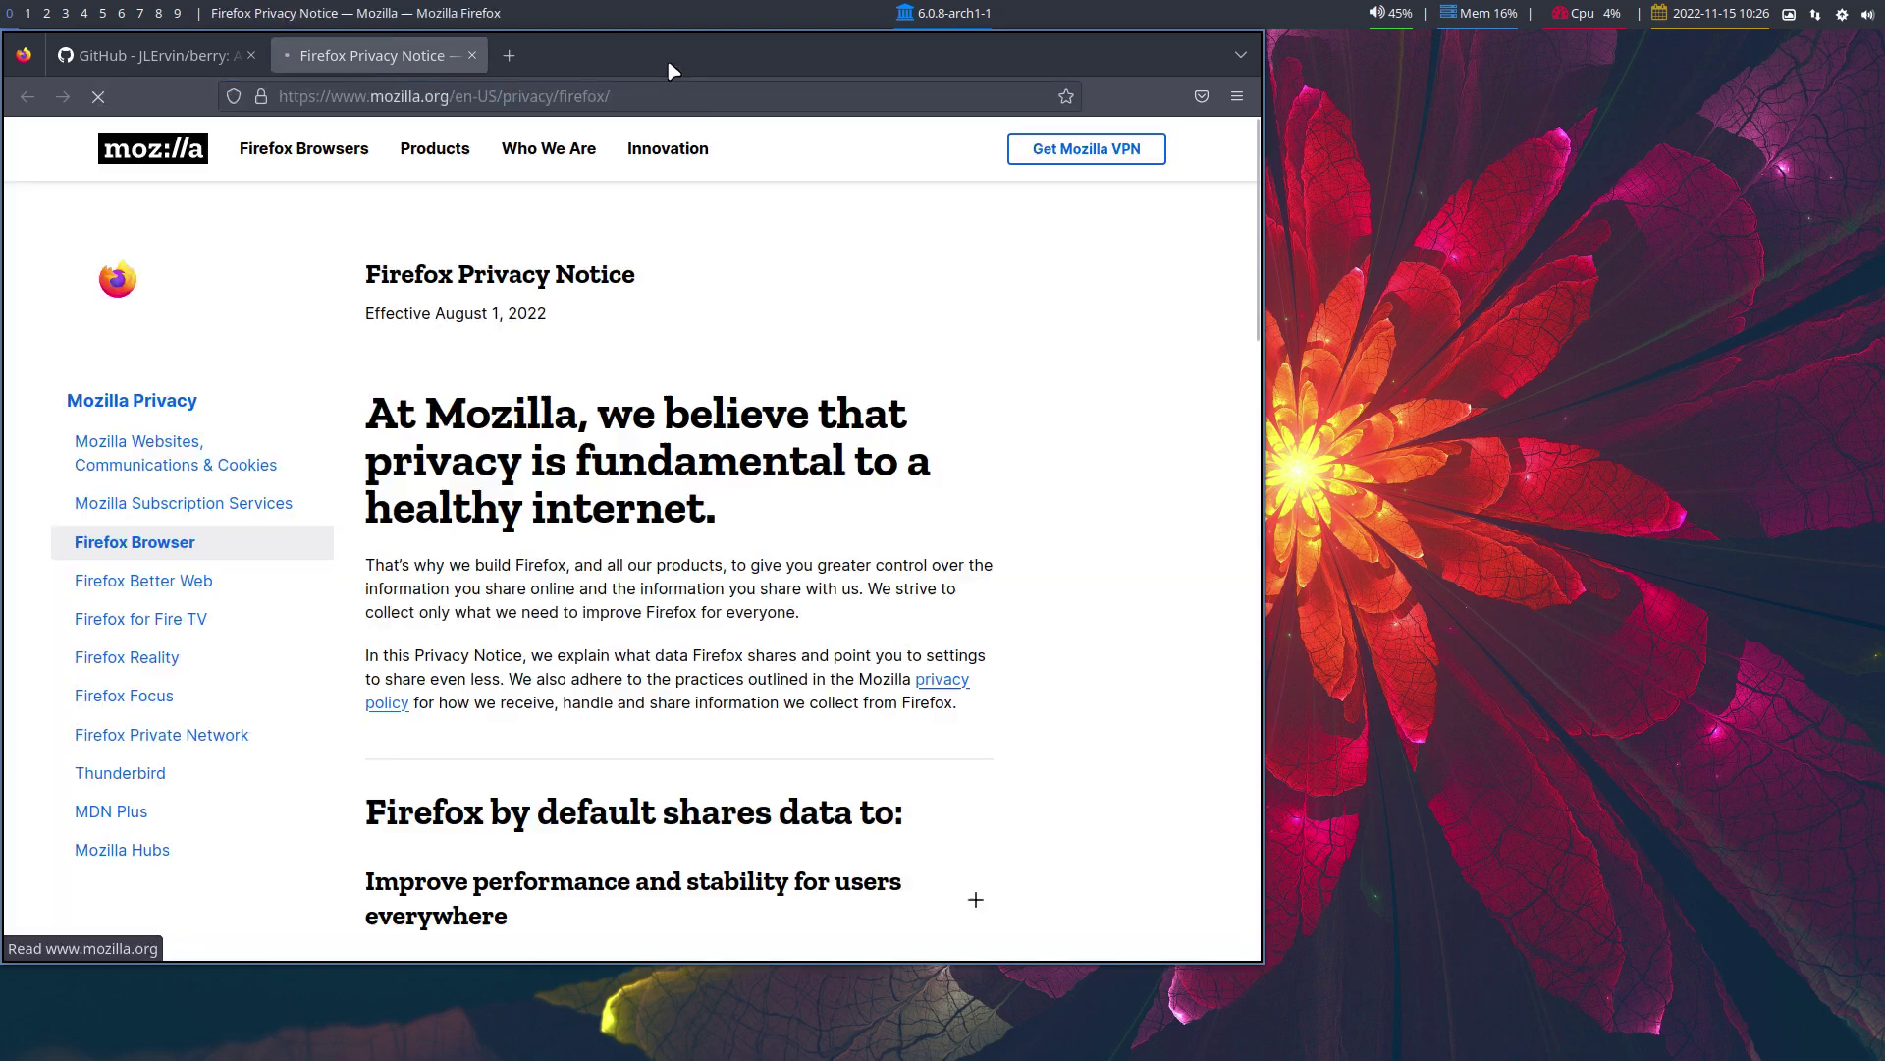
pyautogui.click(472, 54)
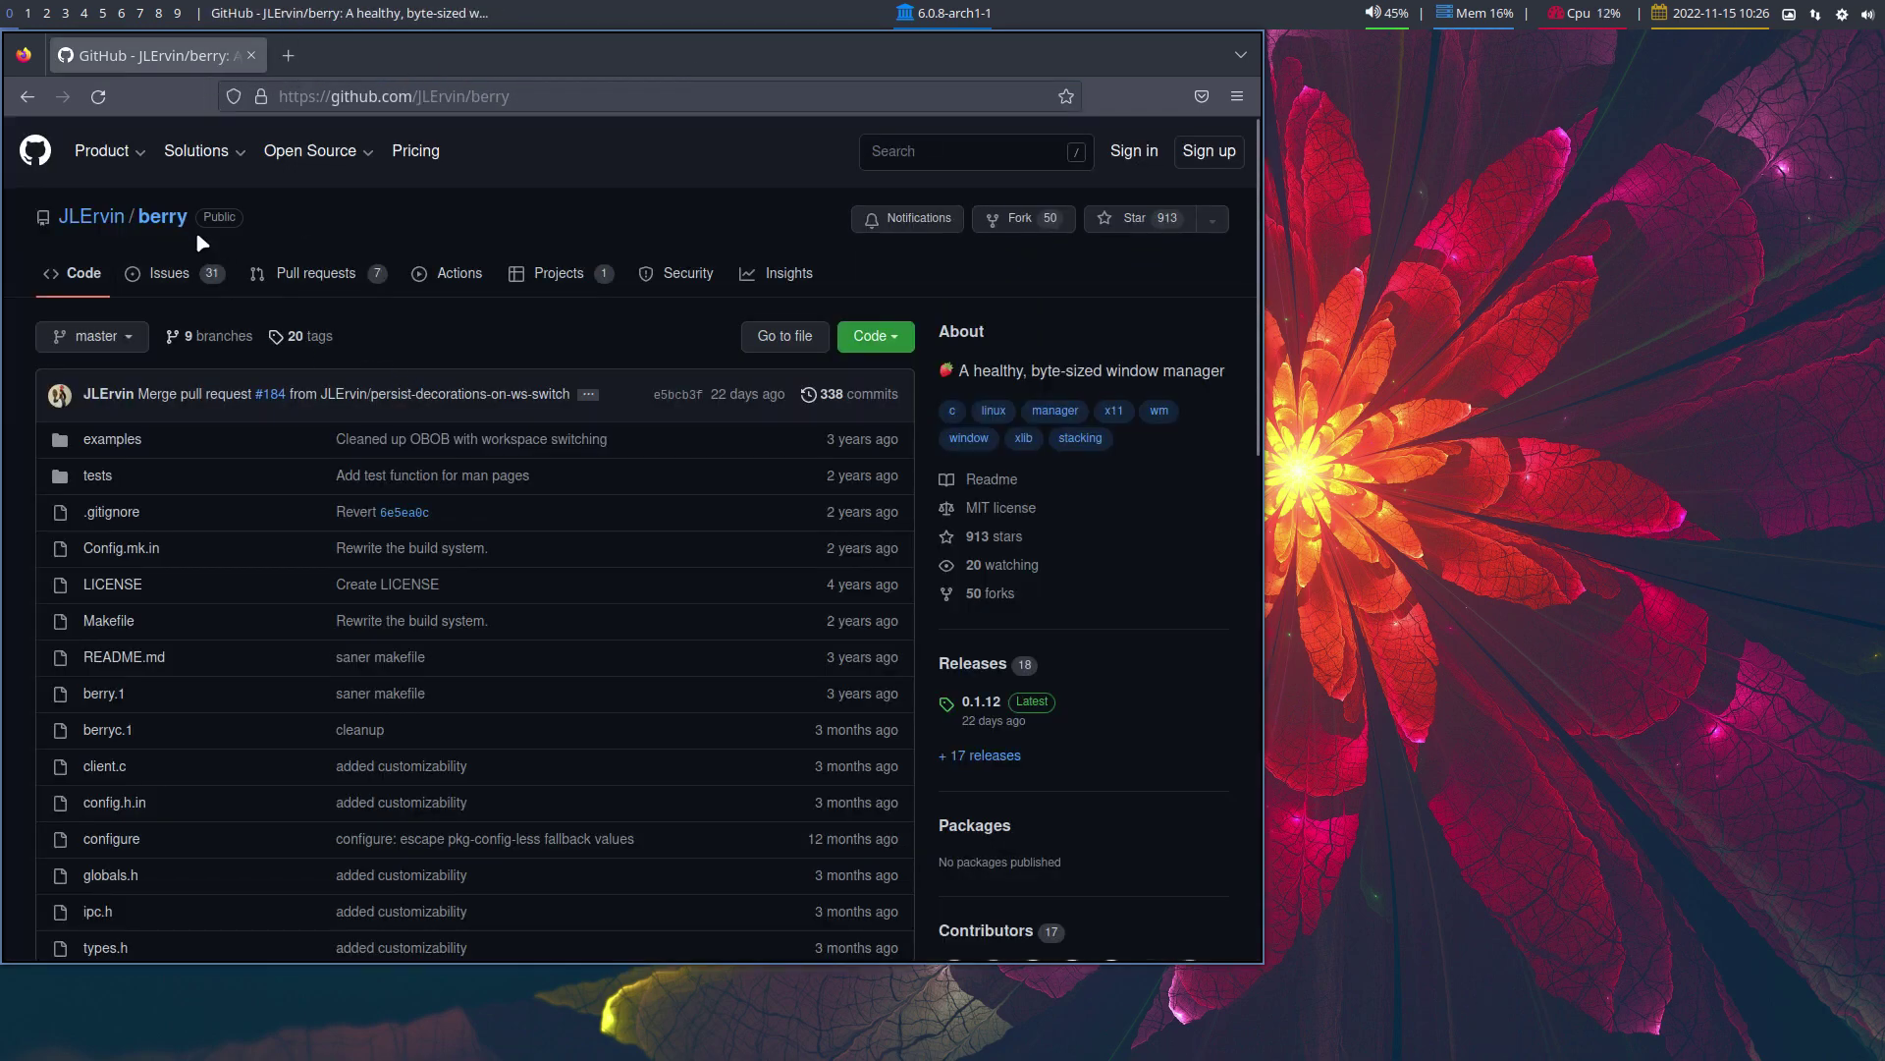
# Search the repository's issues for 'fullscreen', view the closed matches, then the open ones.
pyautogui.click(172, 275)
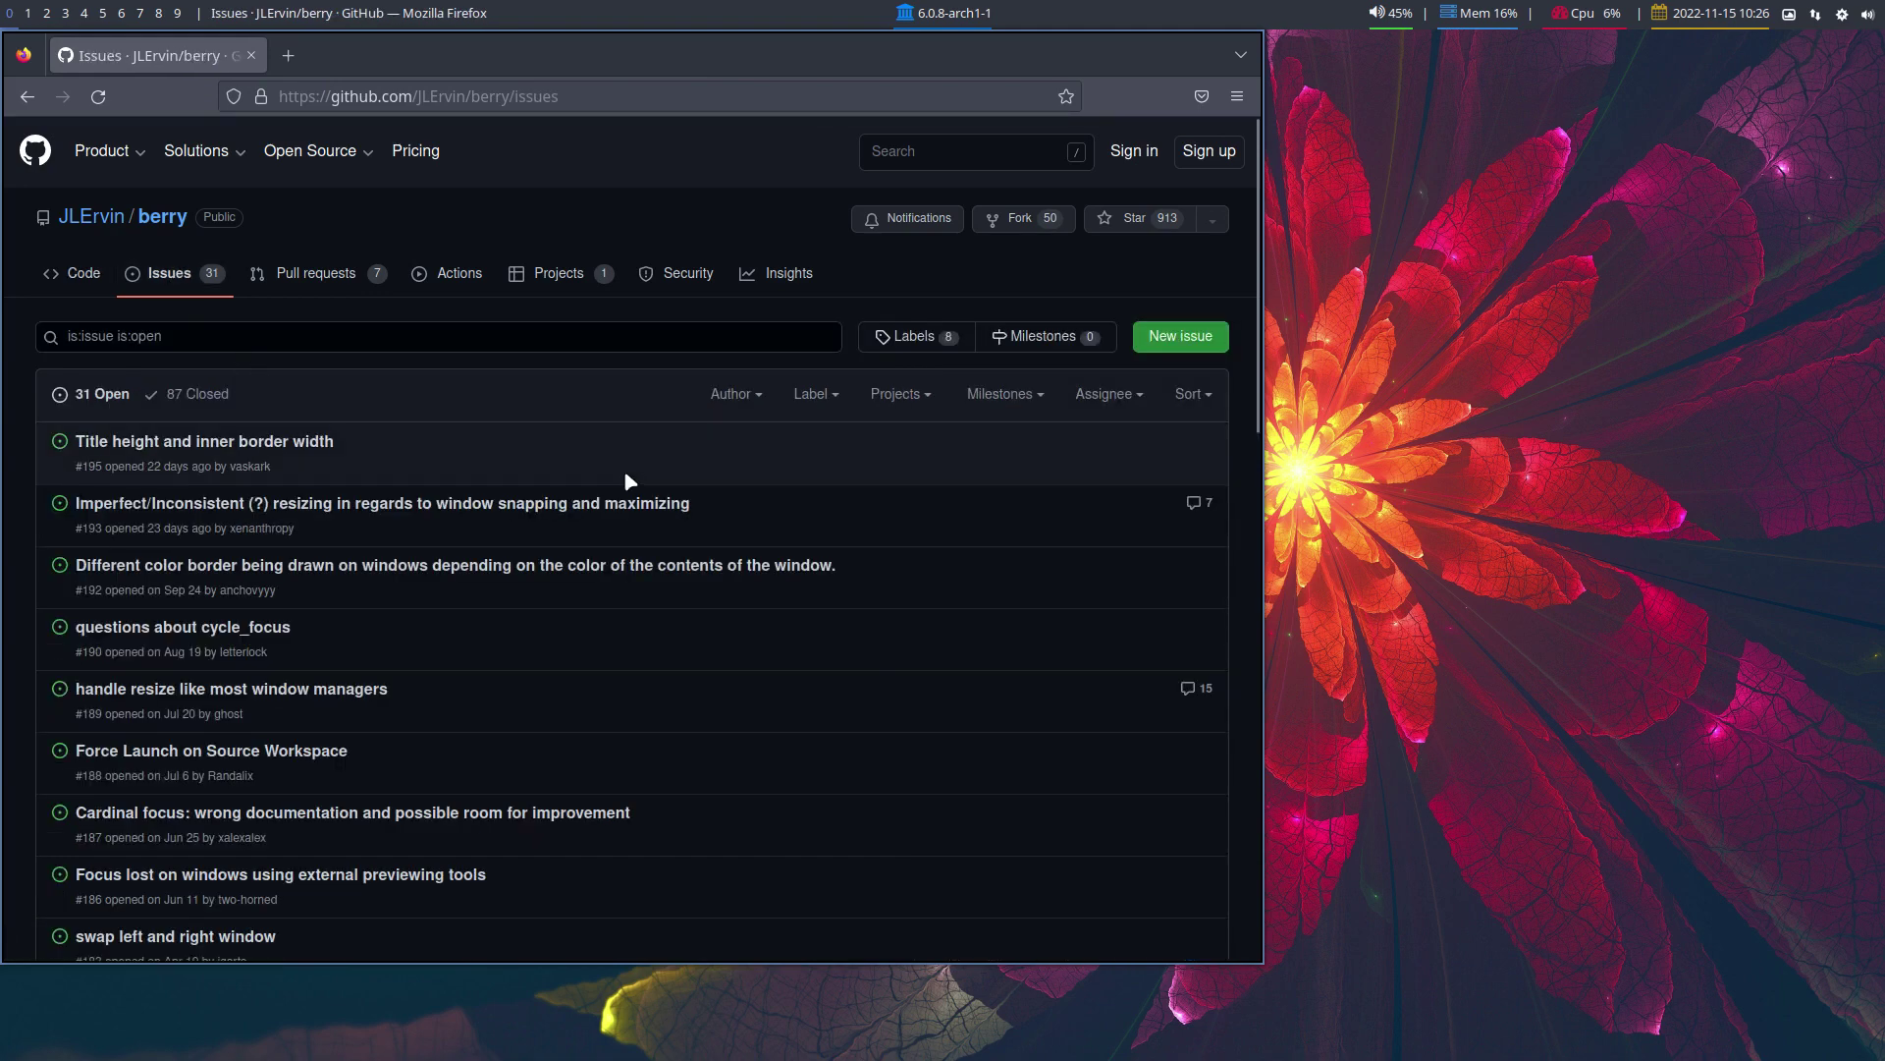
pyautogui.scroll(-2, 261, 545)
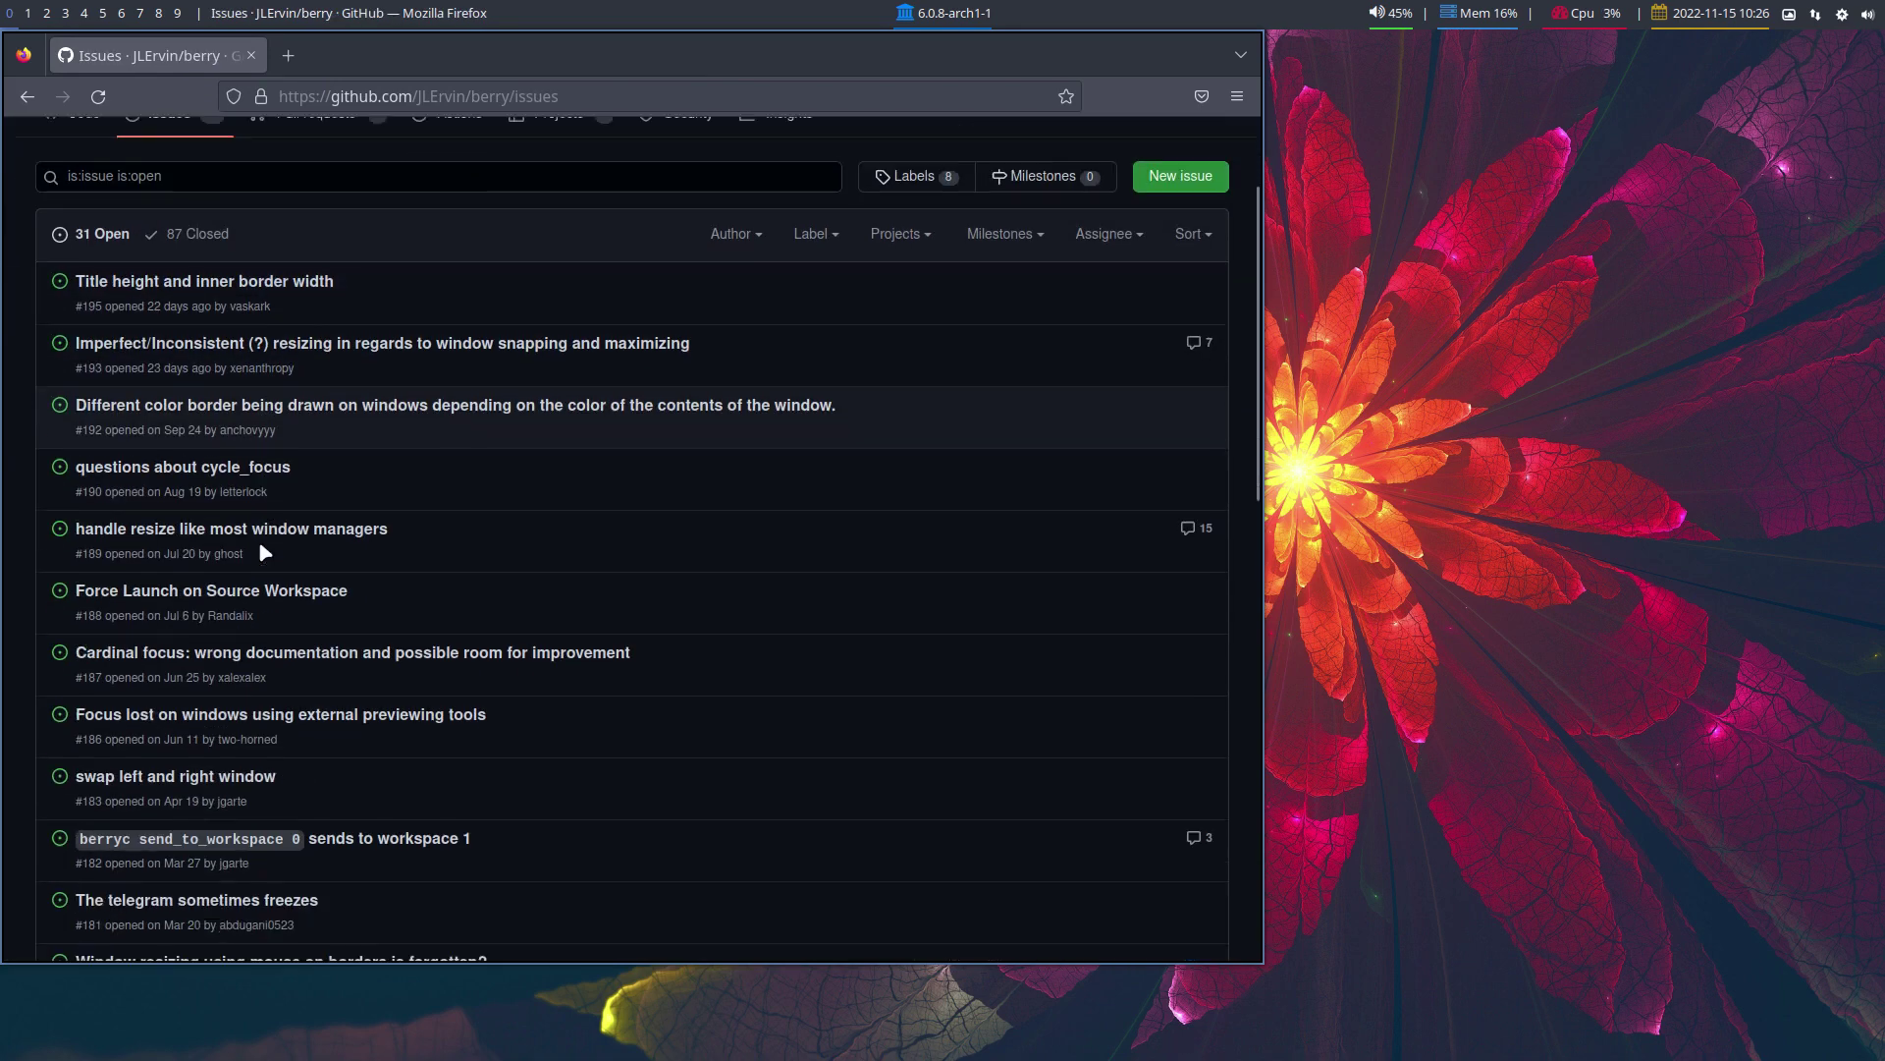
pyautogui.scroll(-3, 259, 541)
pyautogui.scroll(5, 254, 339)
pyautogui.click(218, 336)
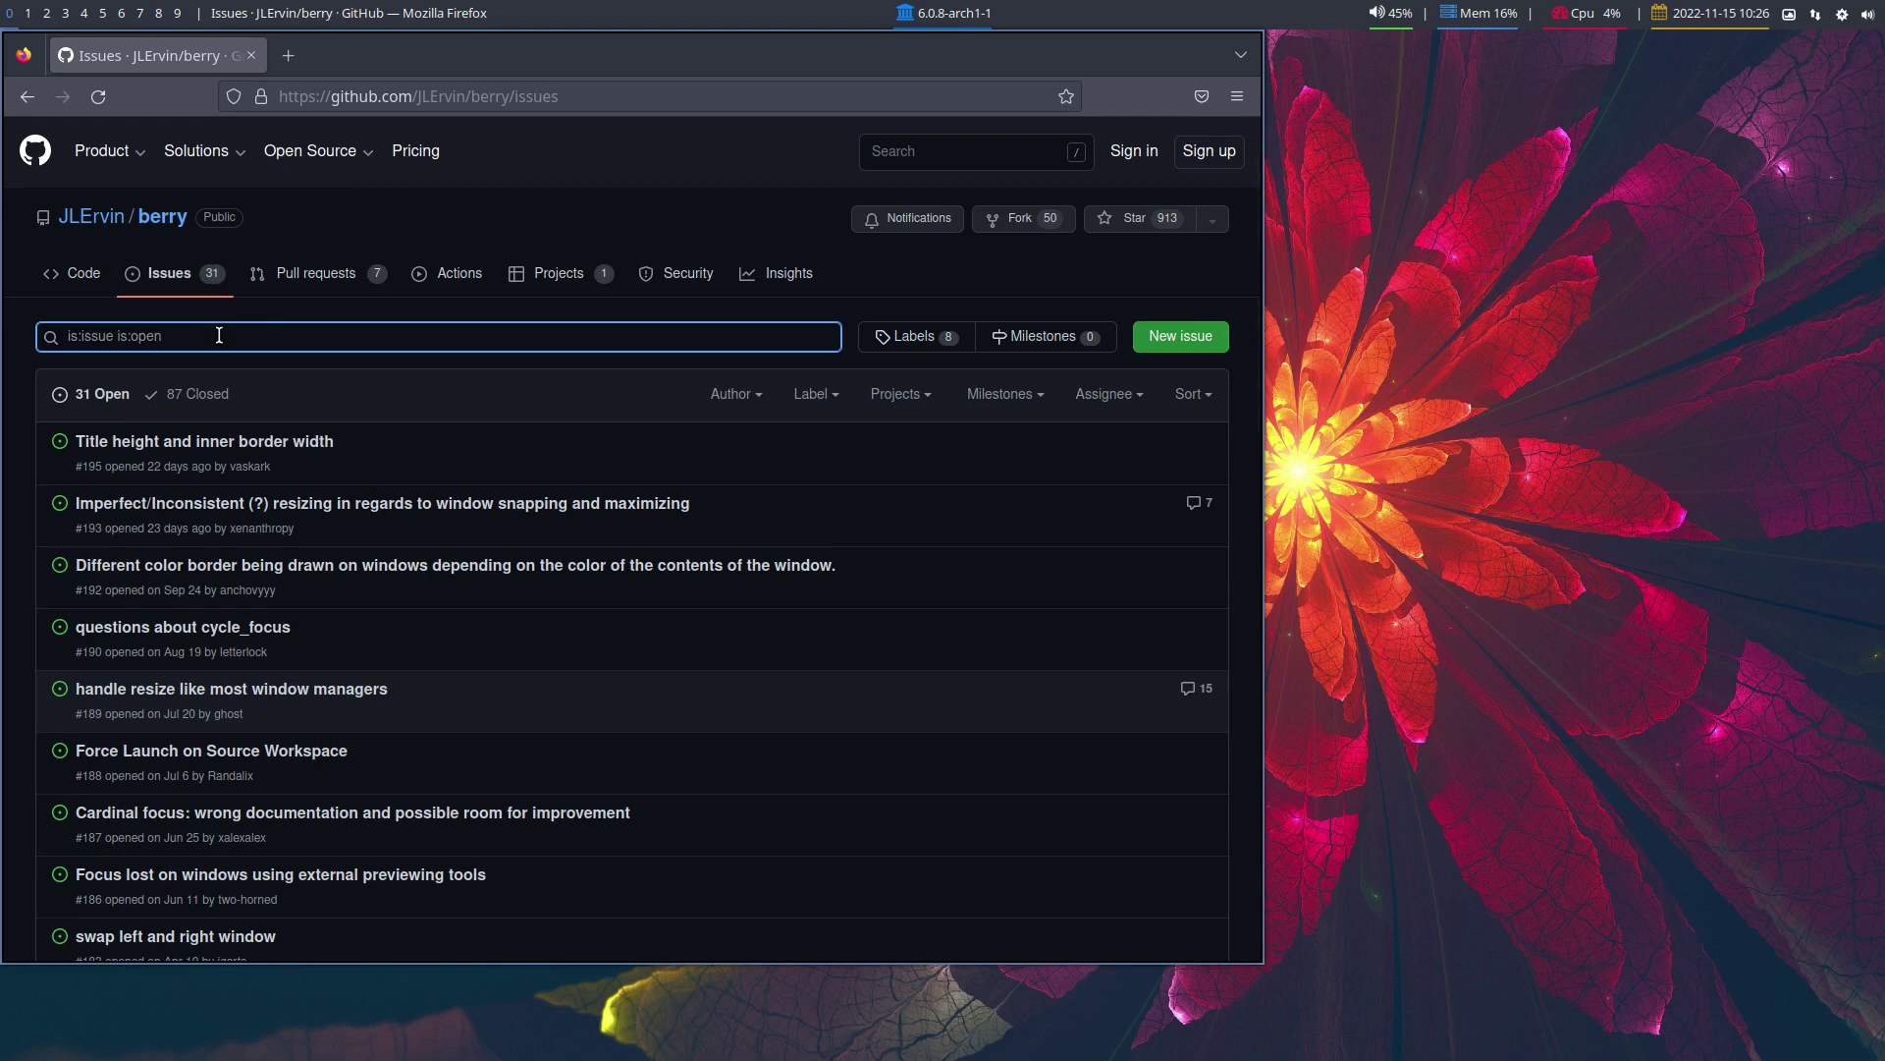
pyautogui.write('fullscreen')
pyautogui.press('Return')
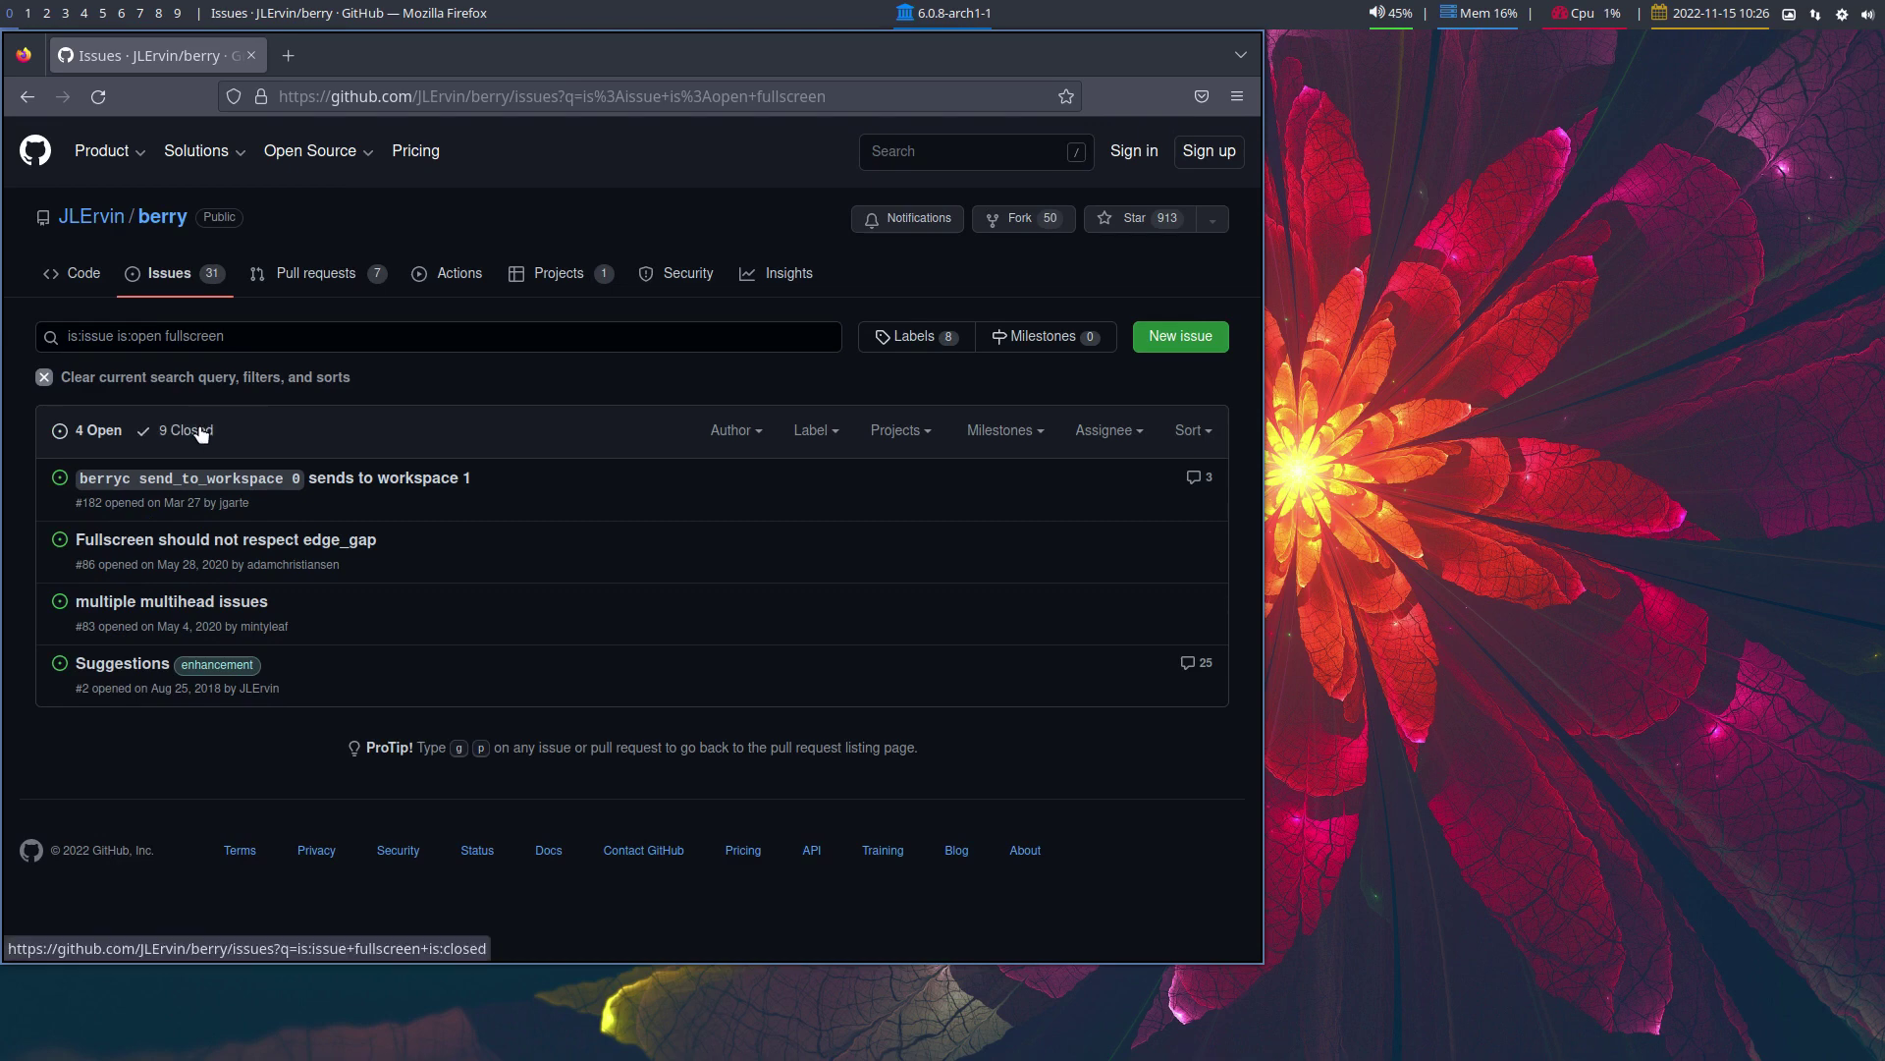
pyautogui.moveTo(185, 430)
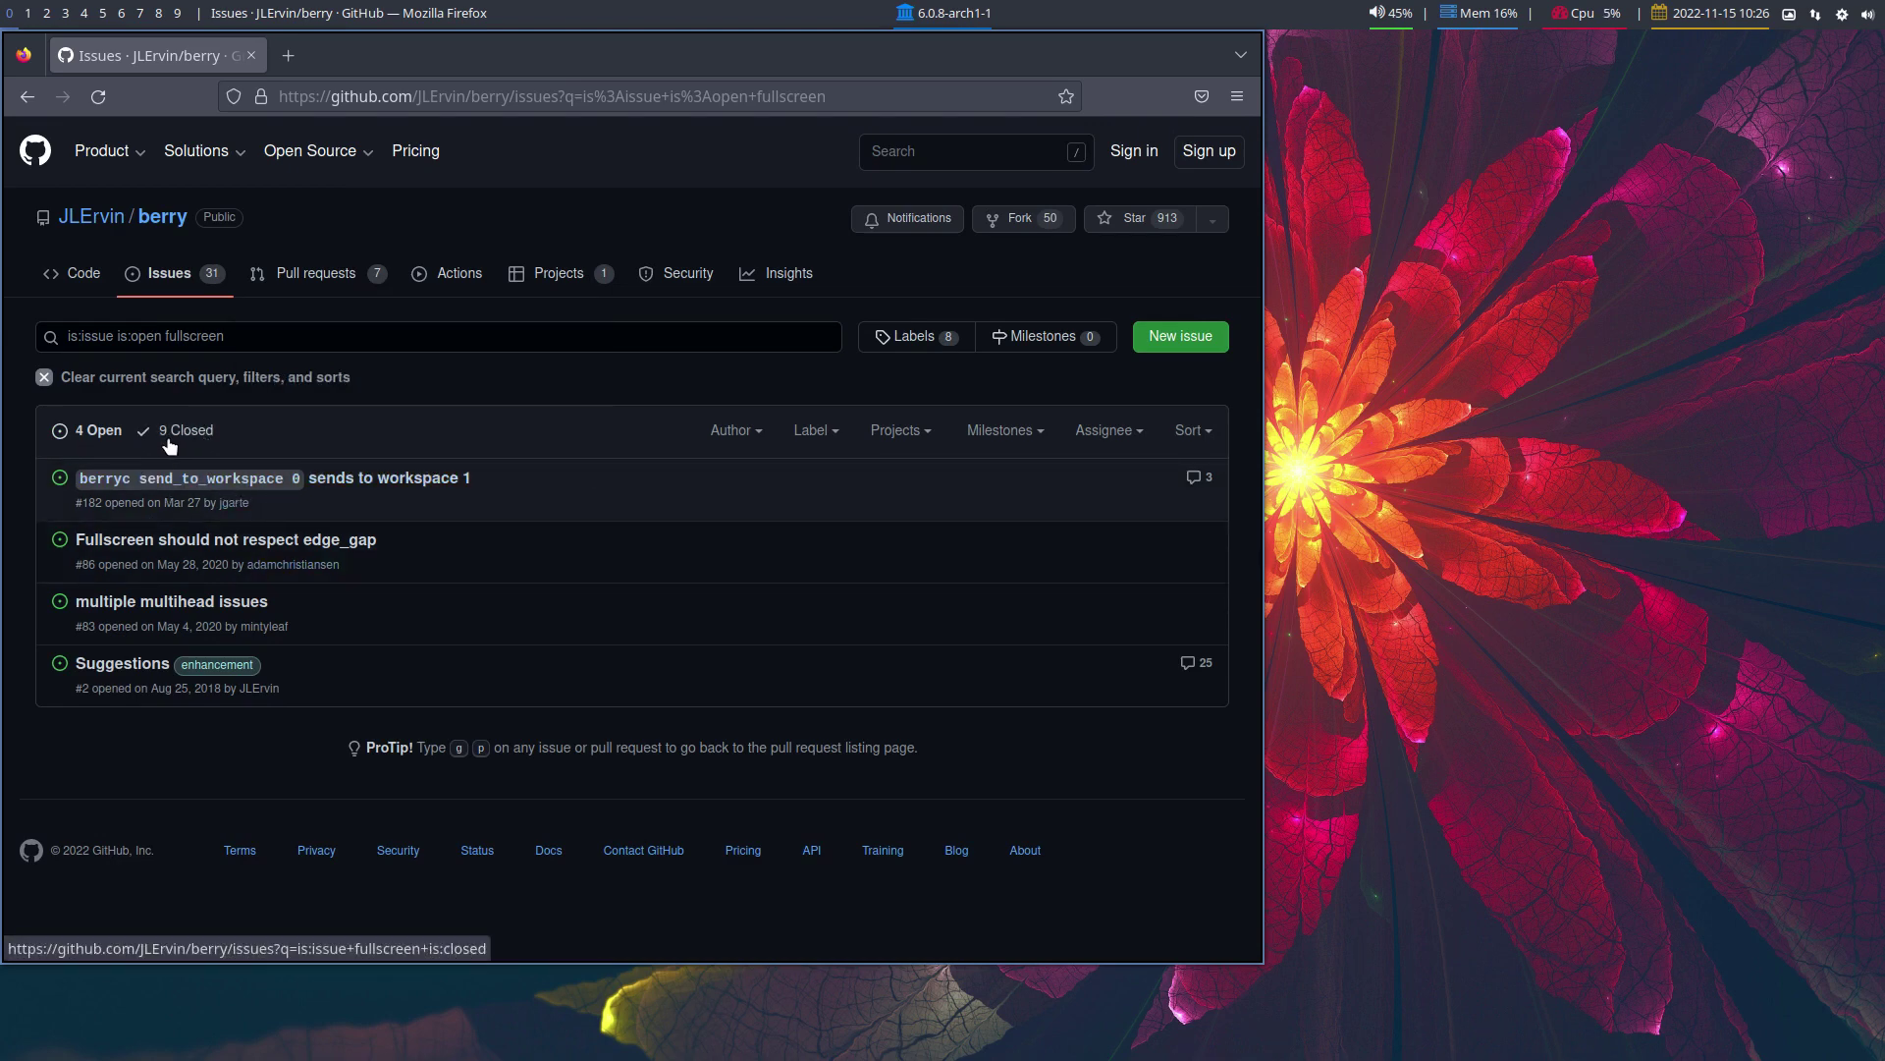
pyautogui.click(174, 430)
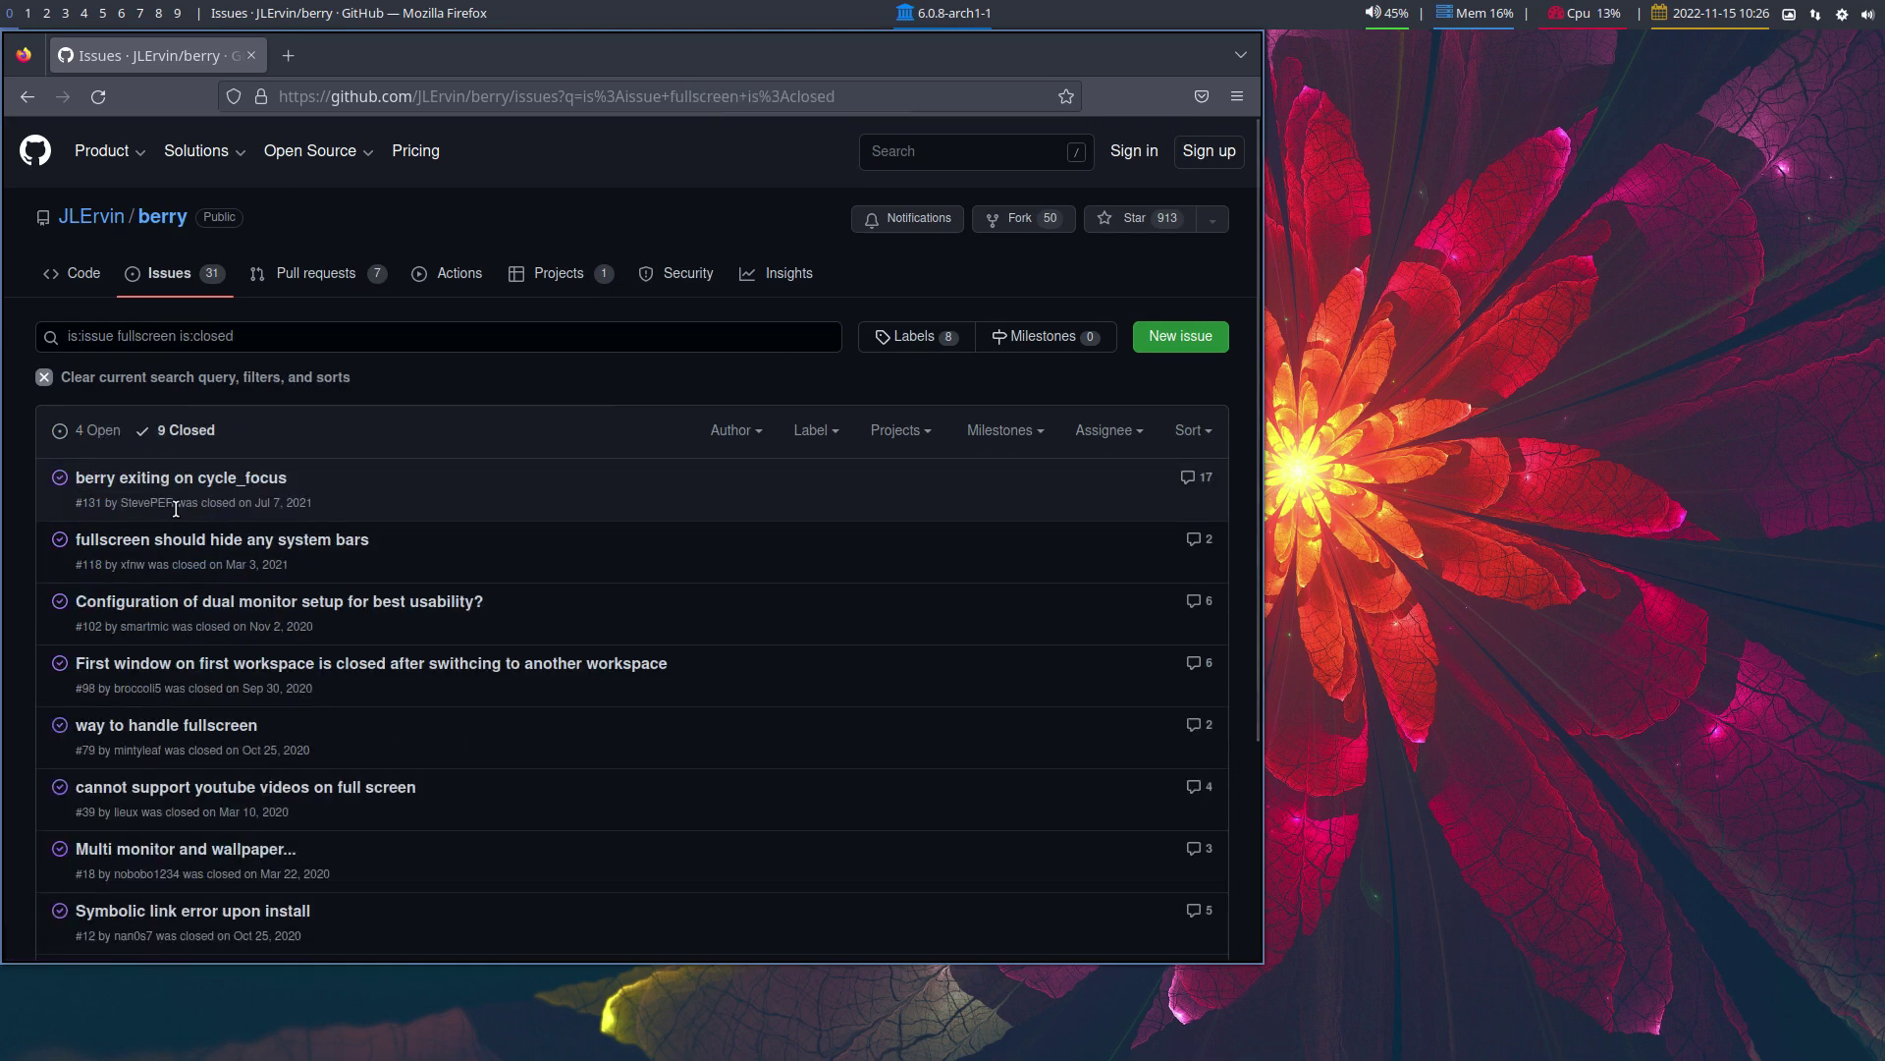
pyautogui.click(95, 433)
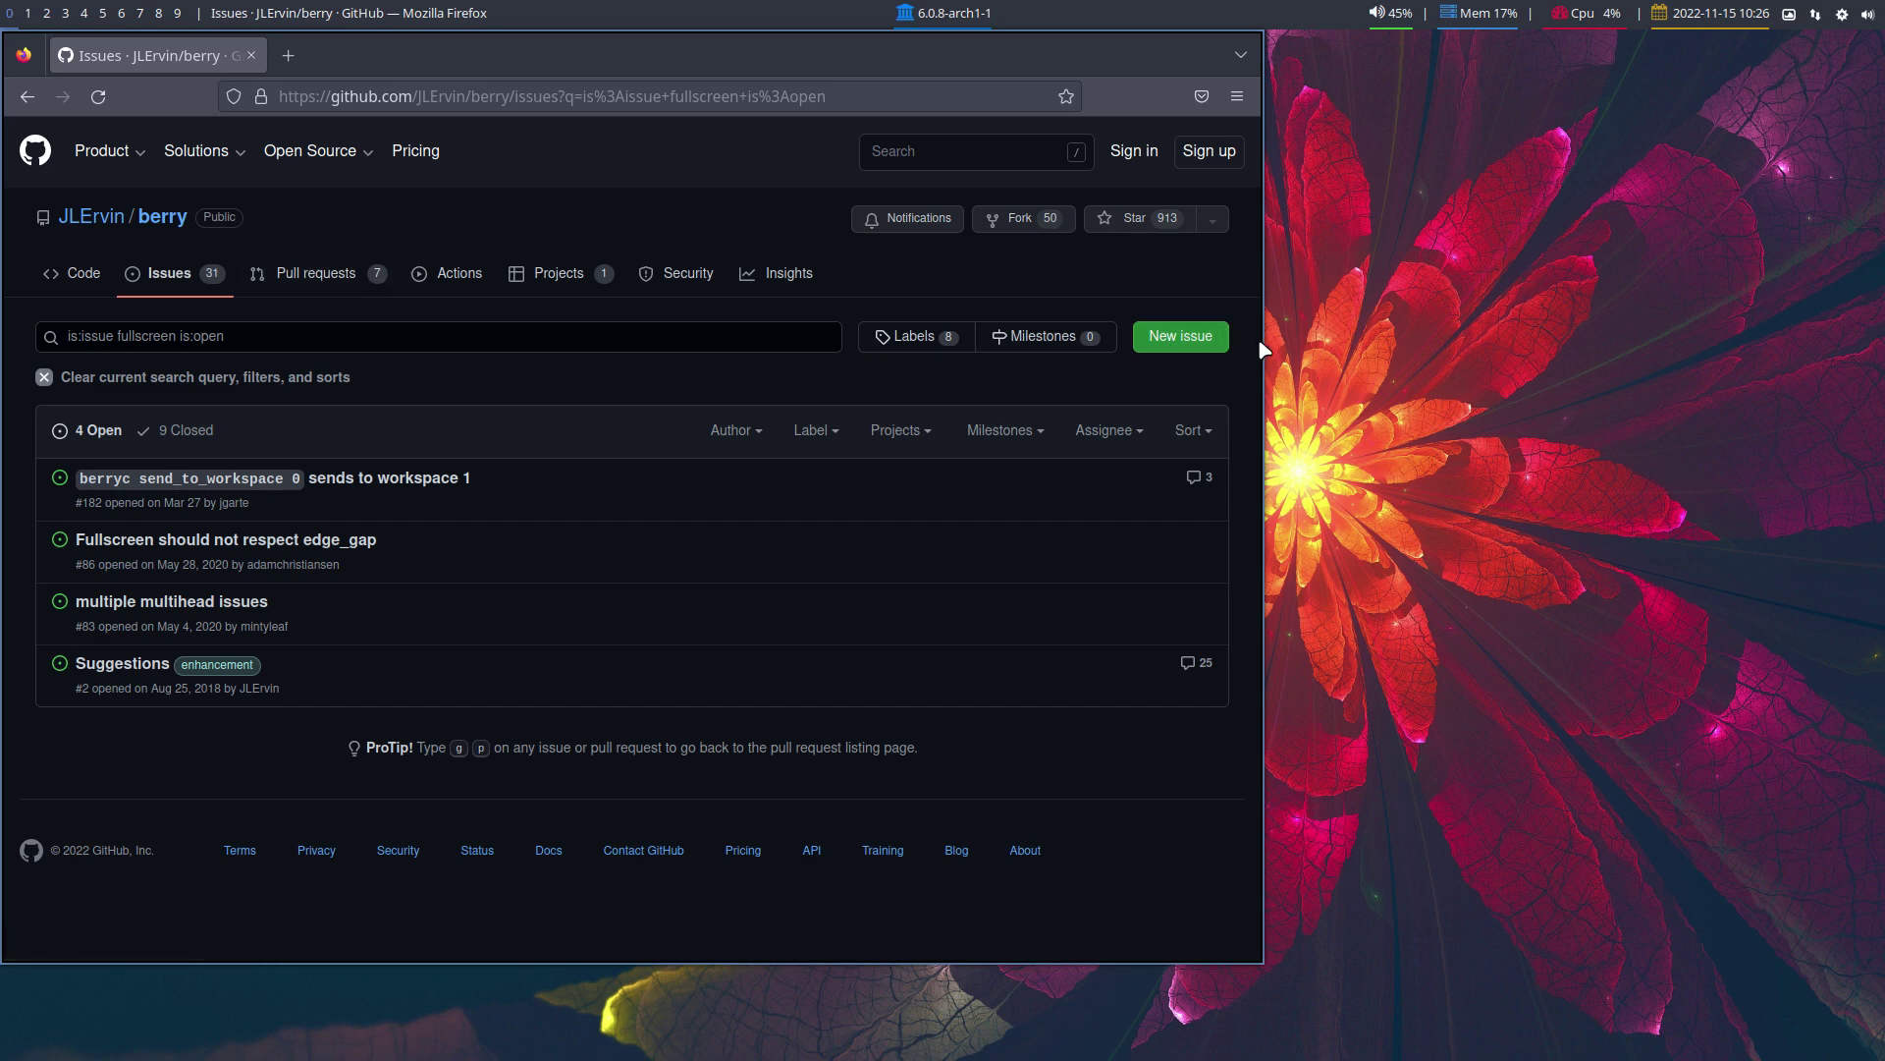
# Close Firefox and the terminal, visit workspace 1, return to workspace 0, and open Thunar on home.
pyautogui.click(247, 56)
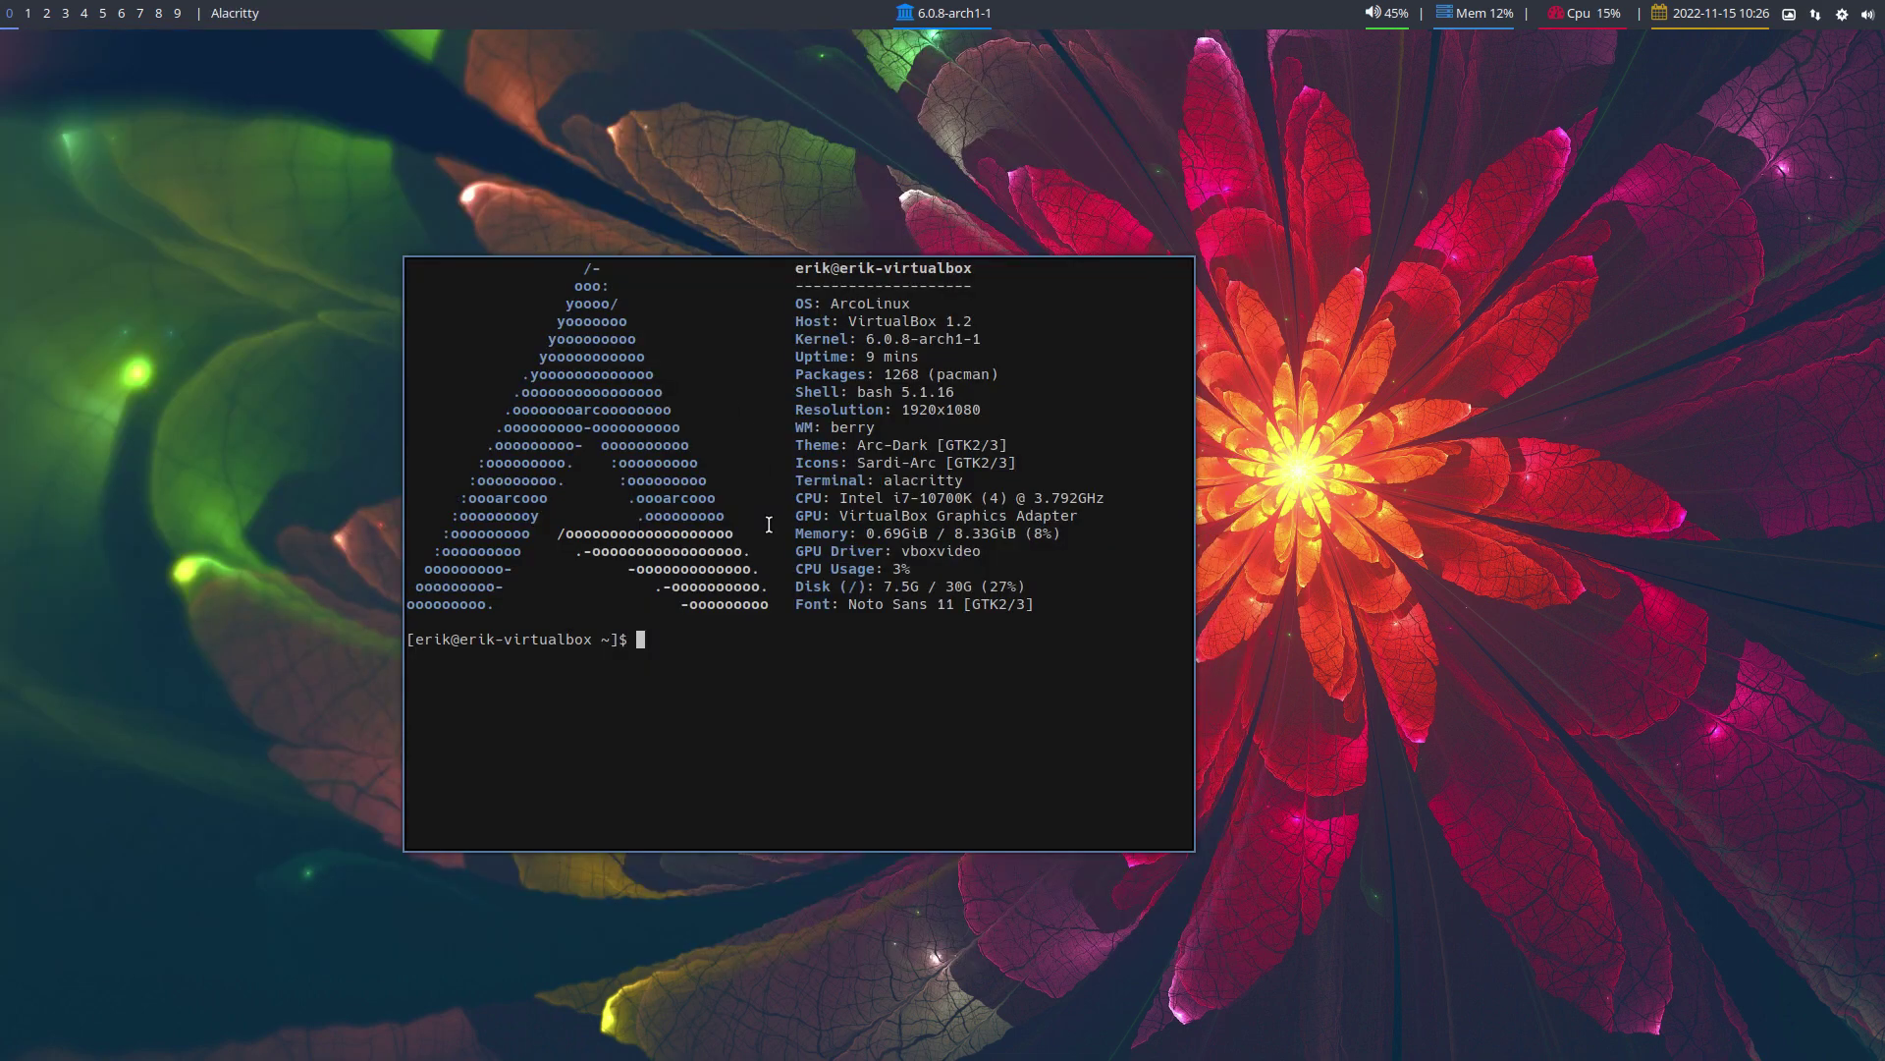
pyautogui.press('super+q')
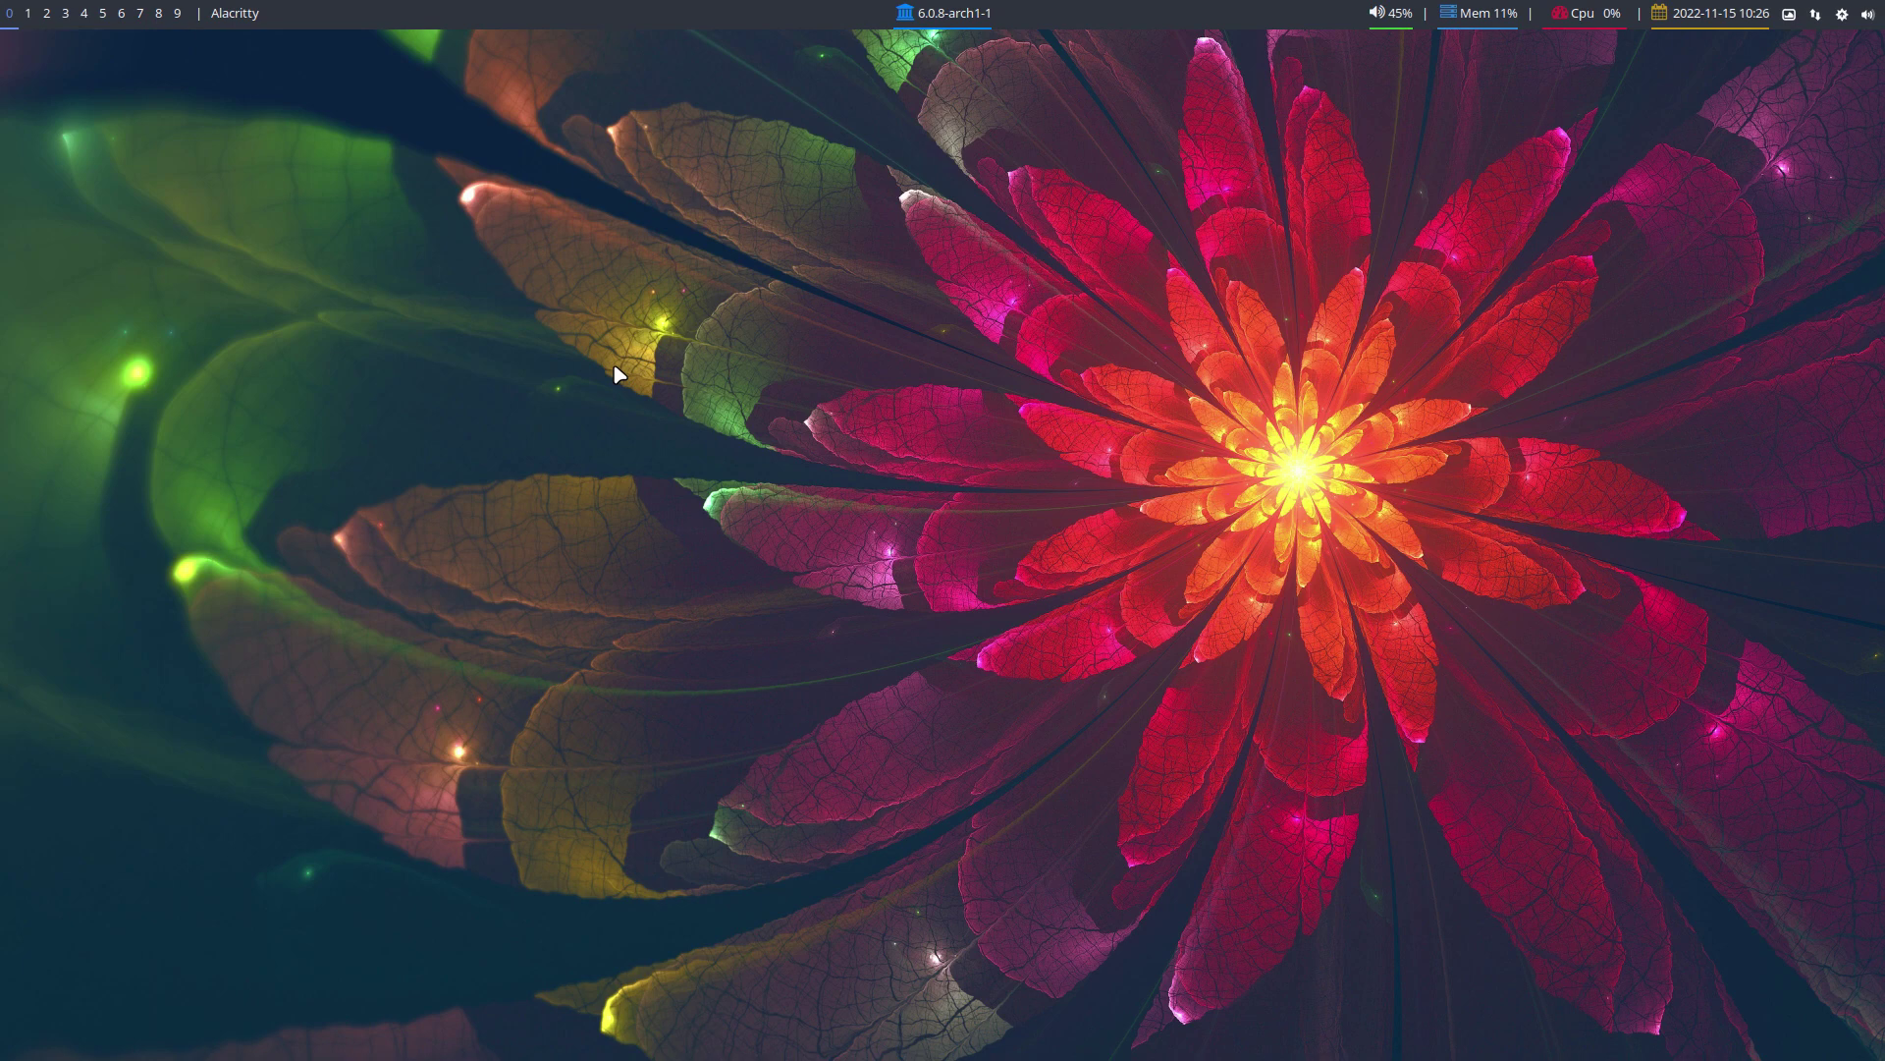
pyautogui.click(26, 14)
pyautogui.press('super+Left')
pyautogui.press('super+Left')
pyautogui.press('super+shift+Return')
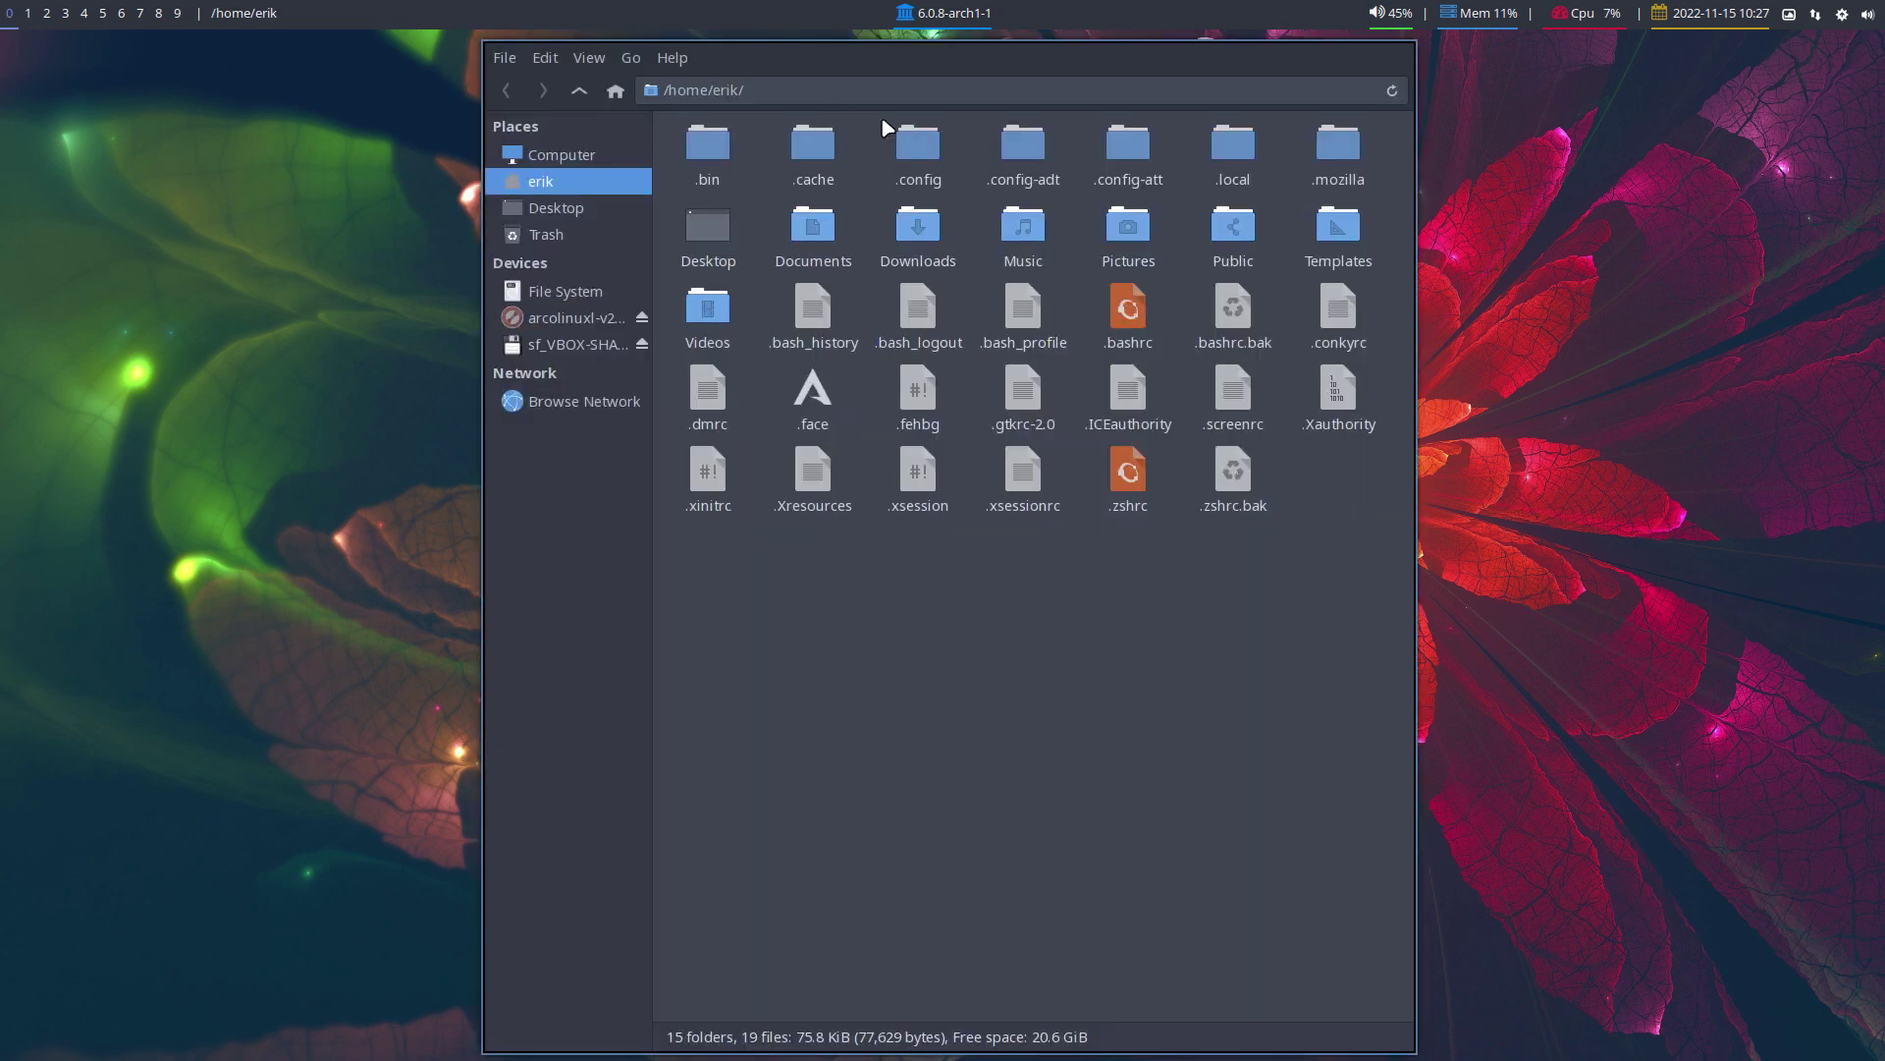
# Browse Thunar into ~/.config/berry and launch Sublime Text through dmenu with subl.
pyautogui.click(922, 145)
pyautogui.doubleClick(923, 144)
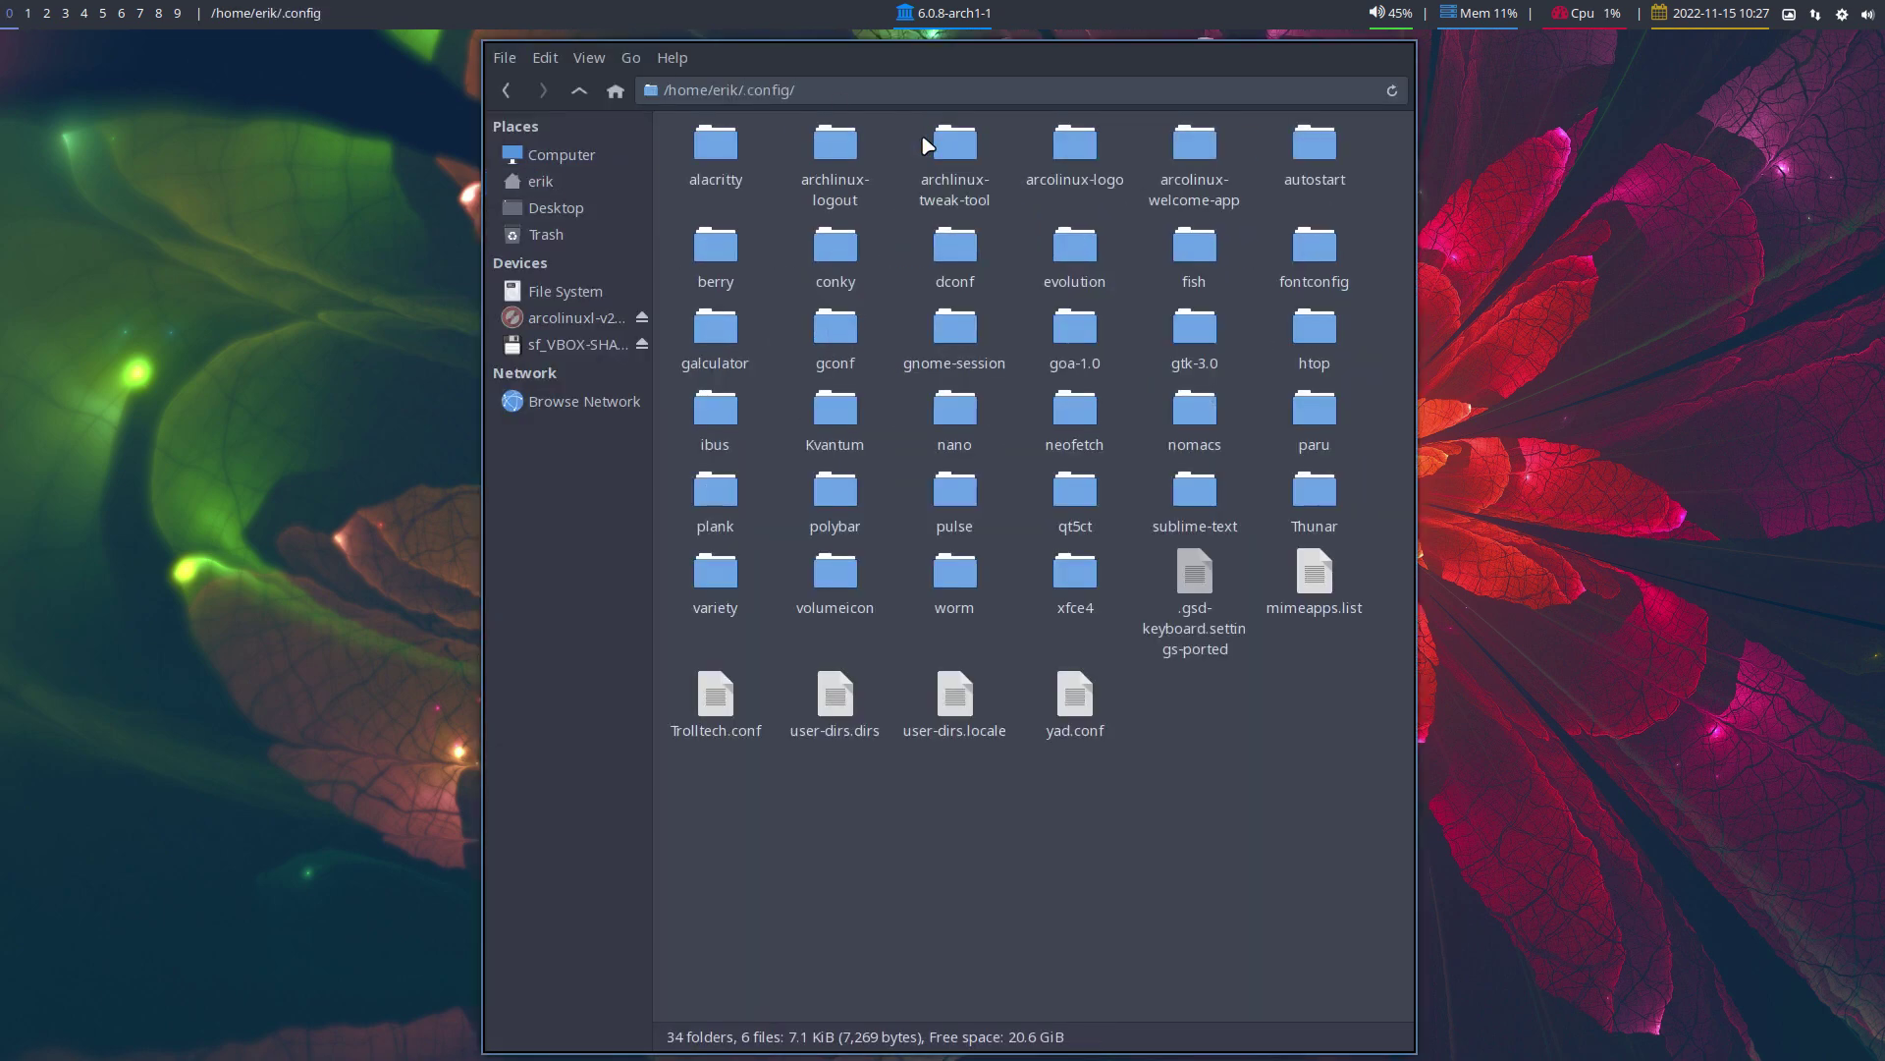
pyautogui.doubleClick(723, 248)
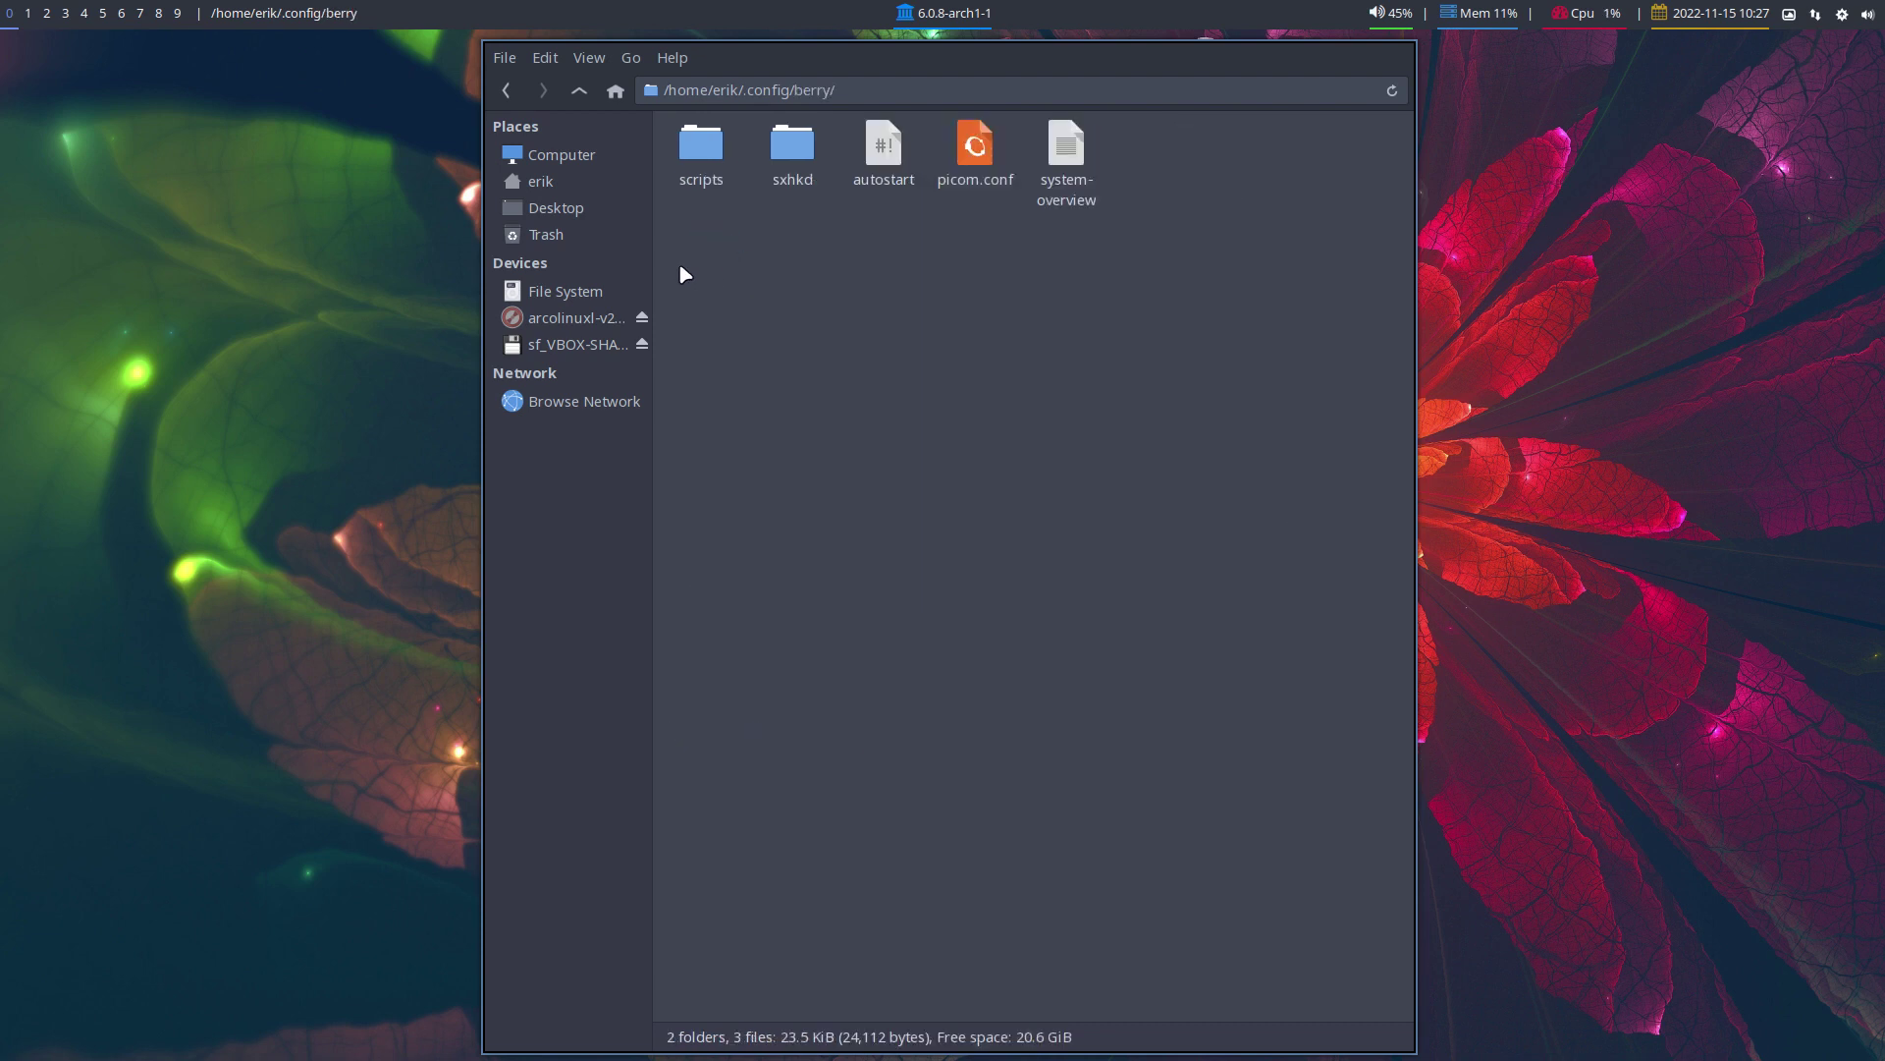
pyautogui.press('super+shift+d')
pyautogui.write('siu')
pyautogui.press('BackSpace')
pyautogui.press('BackSpace')
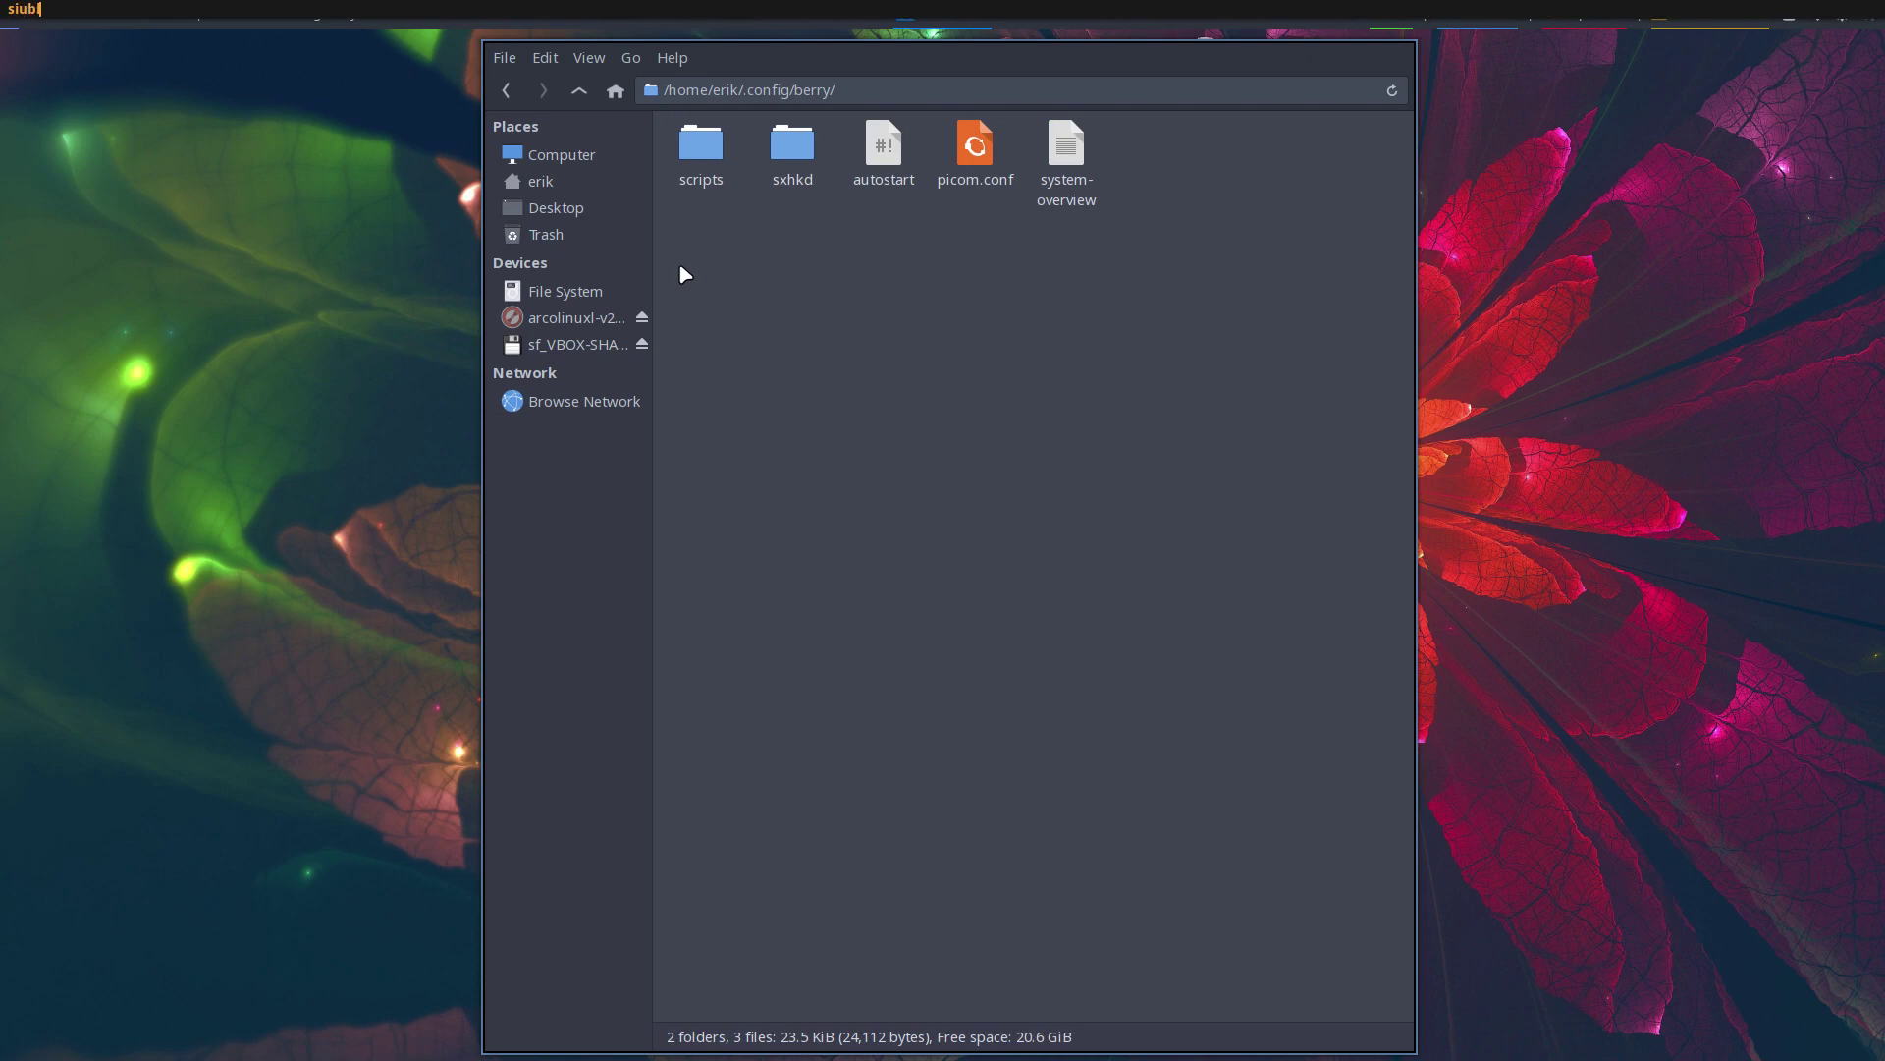
pyautogui.write('ubl')
# Launch Sublime Text, collapse the worm folder, and add the berry folder from .config to the sidebar.
pyautogui.press('Return')
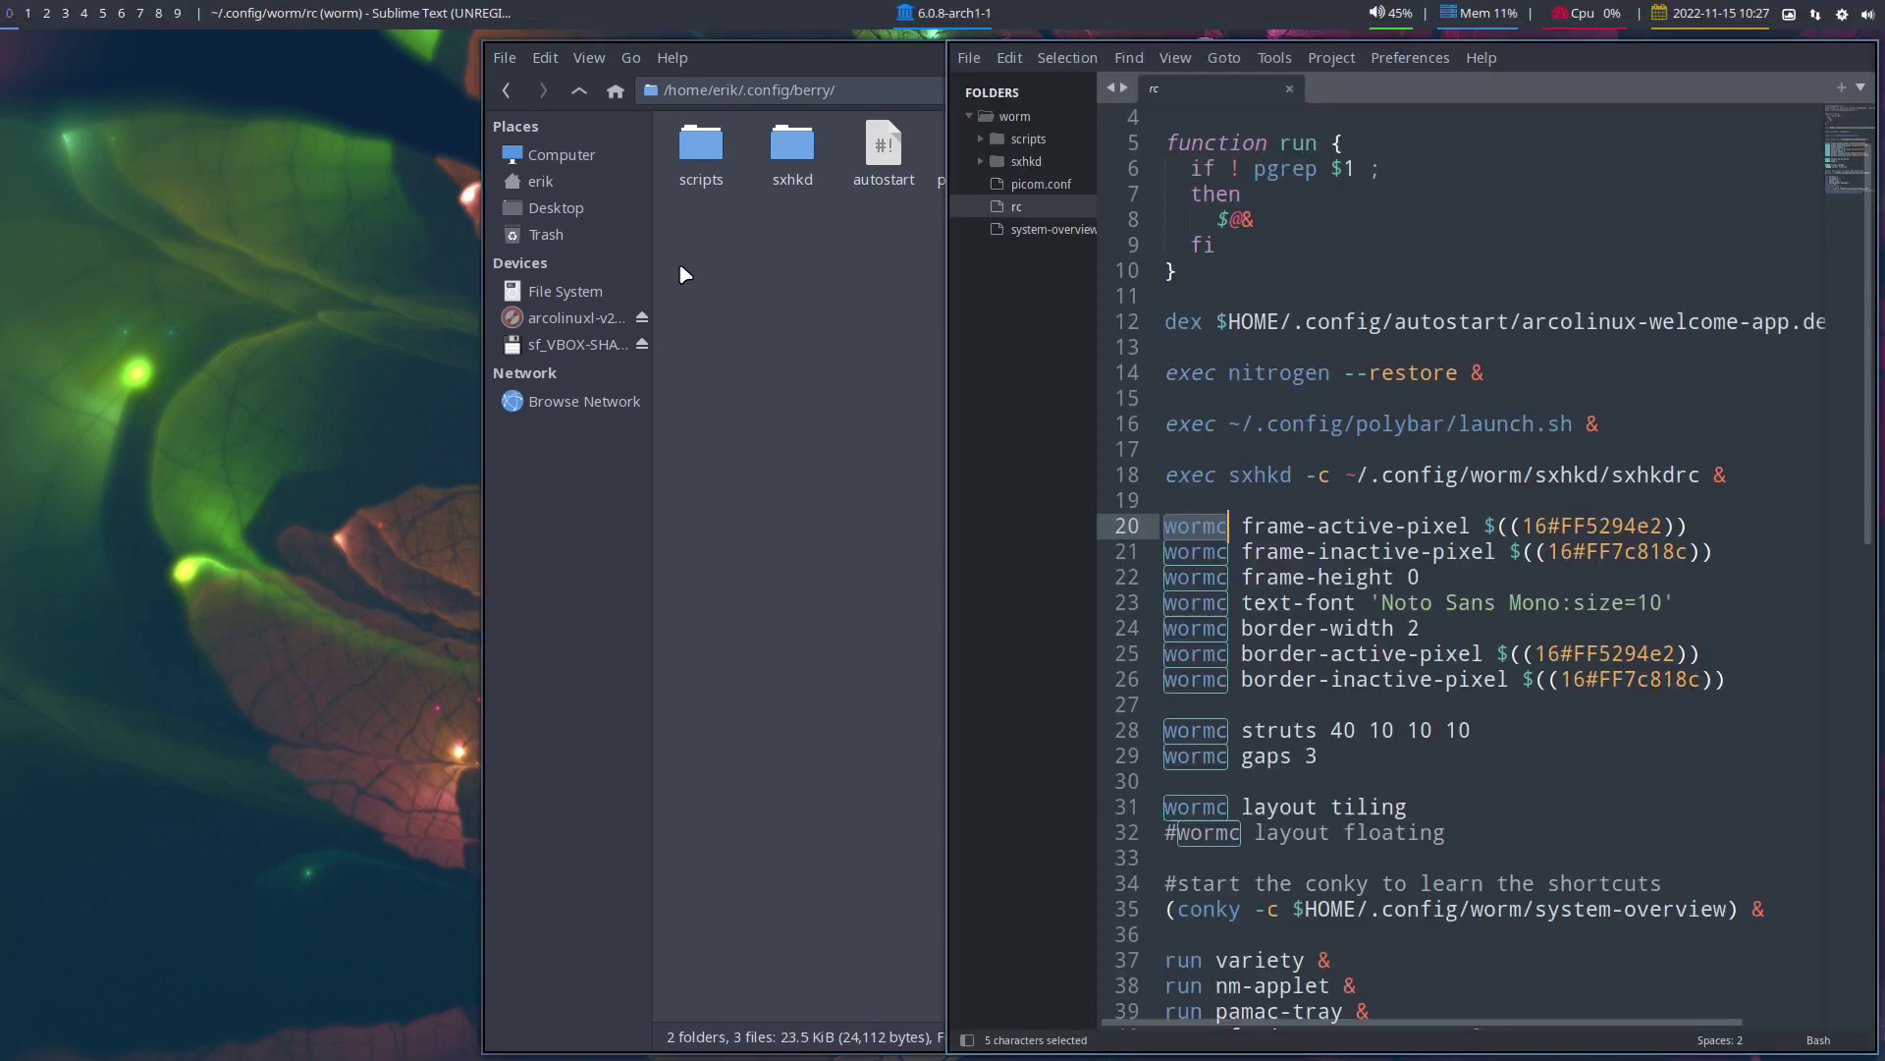
pyautogui.click(968, 117)
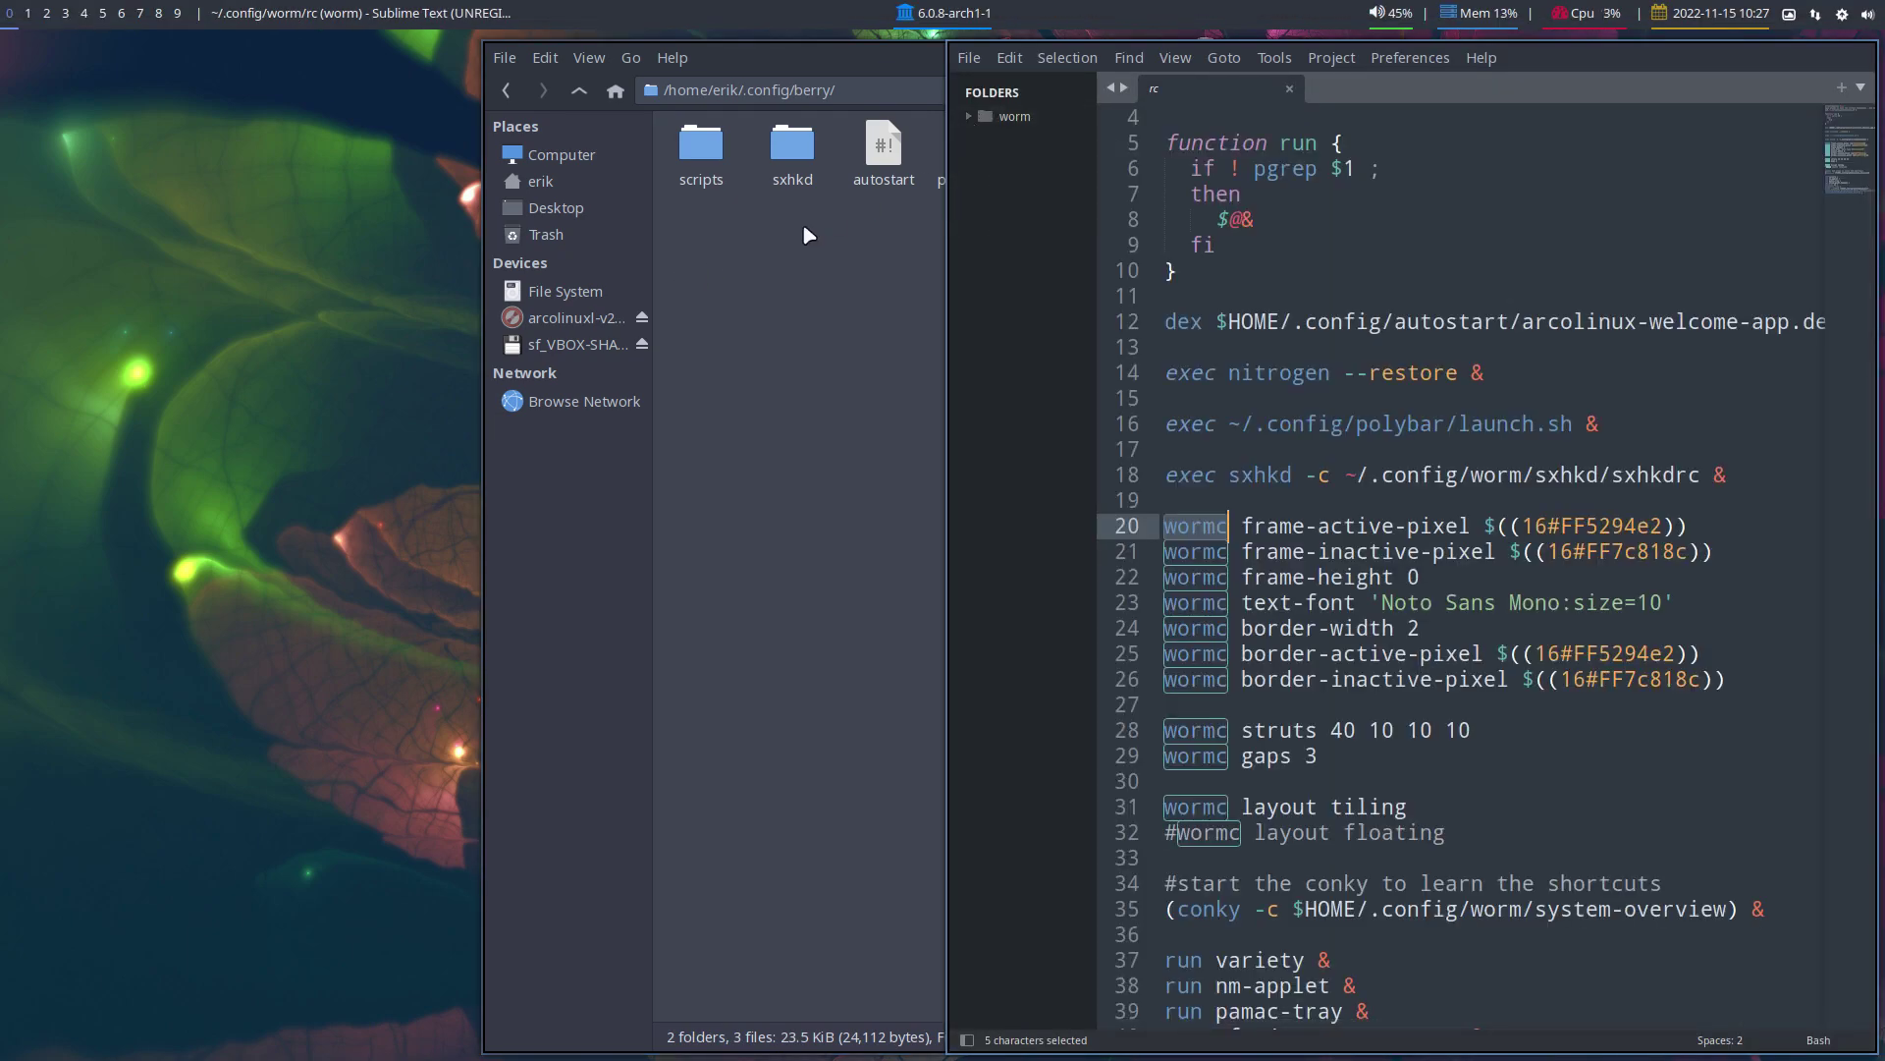
pyautogui.click(578, 89)
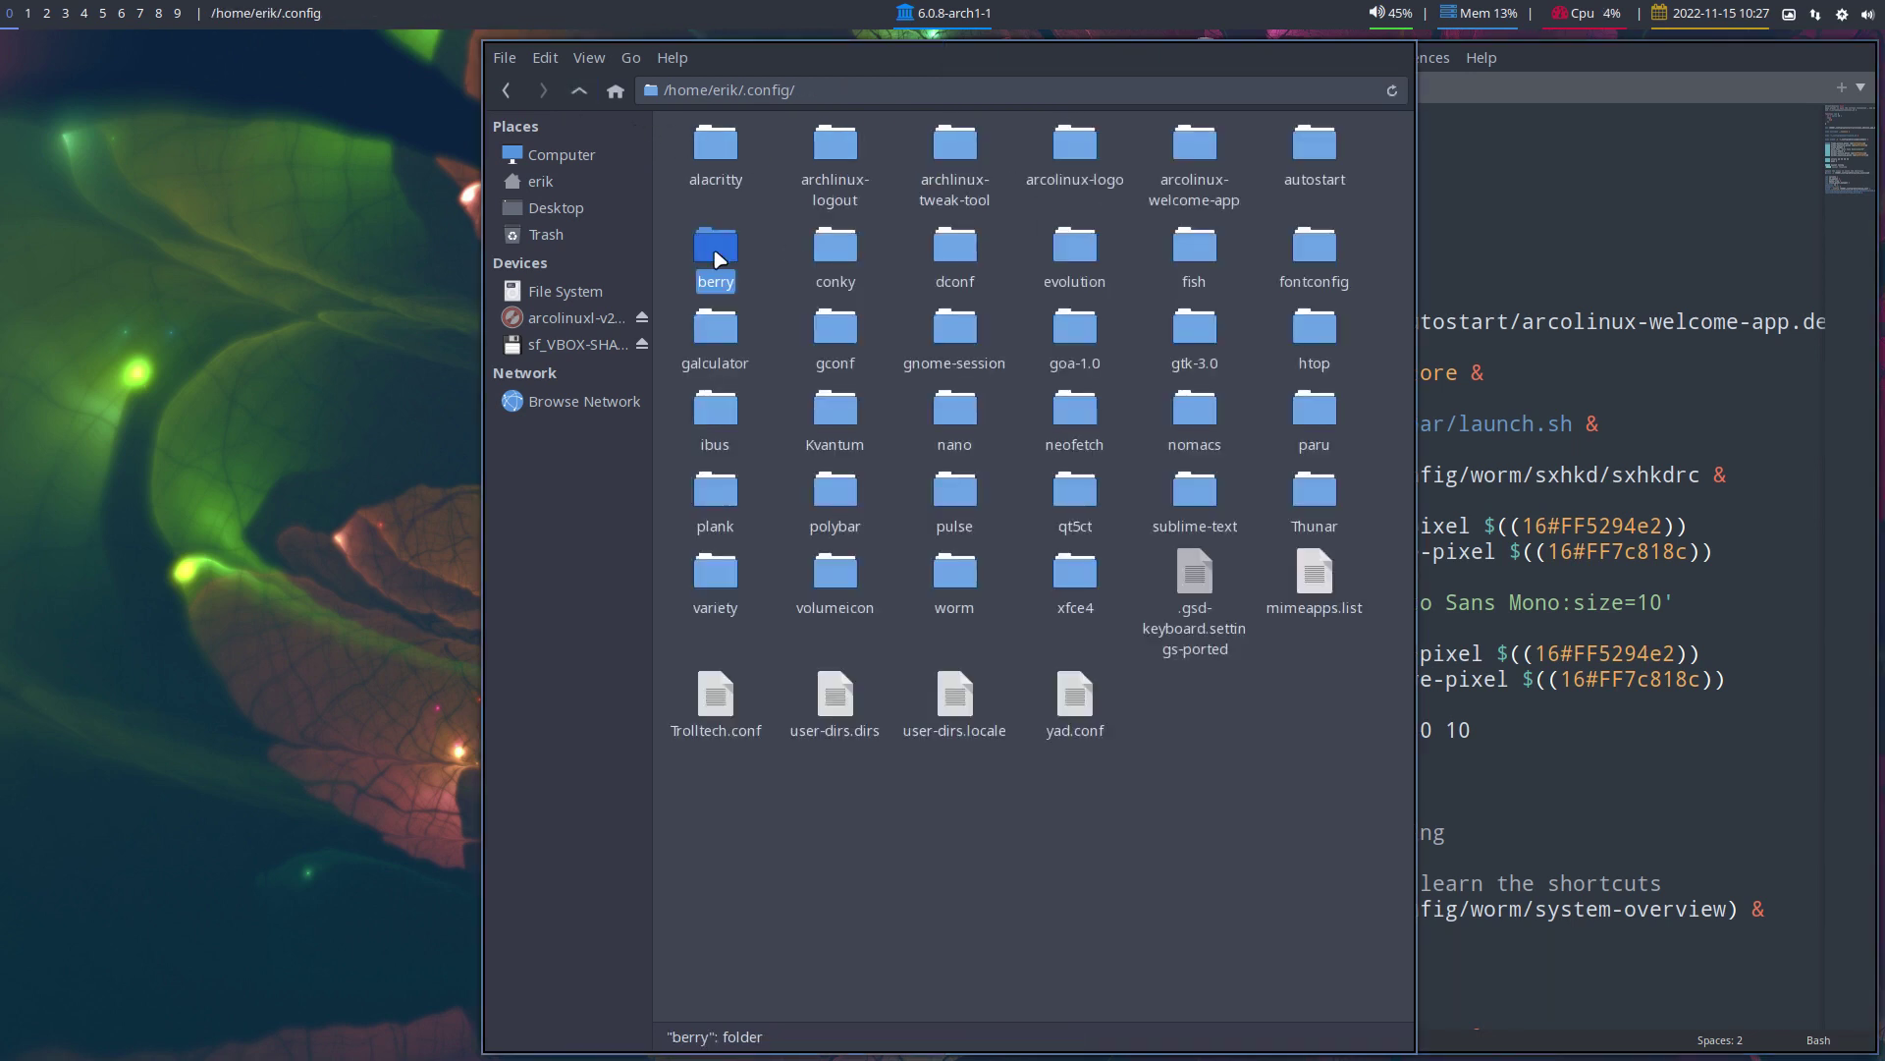
pyautogui.moveTo(716, 251); pyautogui.dragTo(1545, 295)
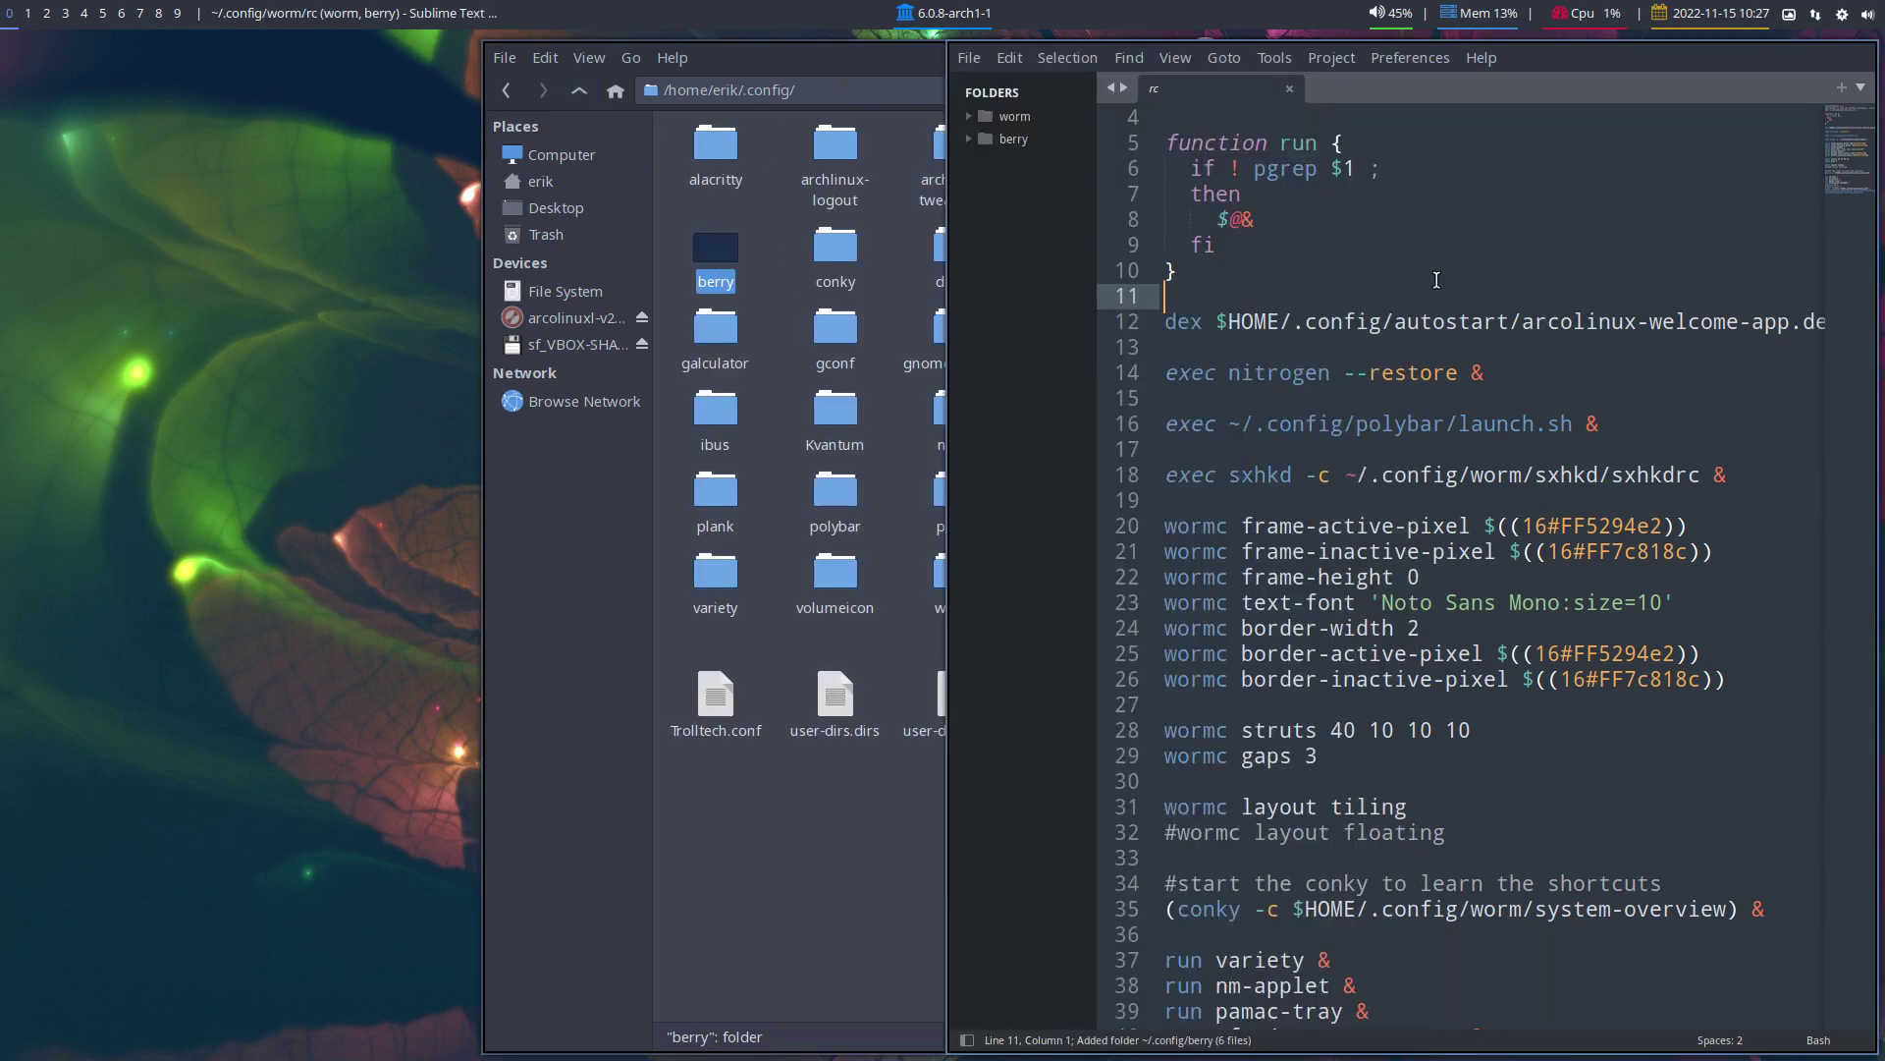
pyautogui.click(1003, 138)
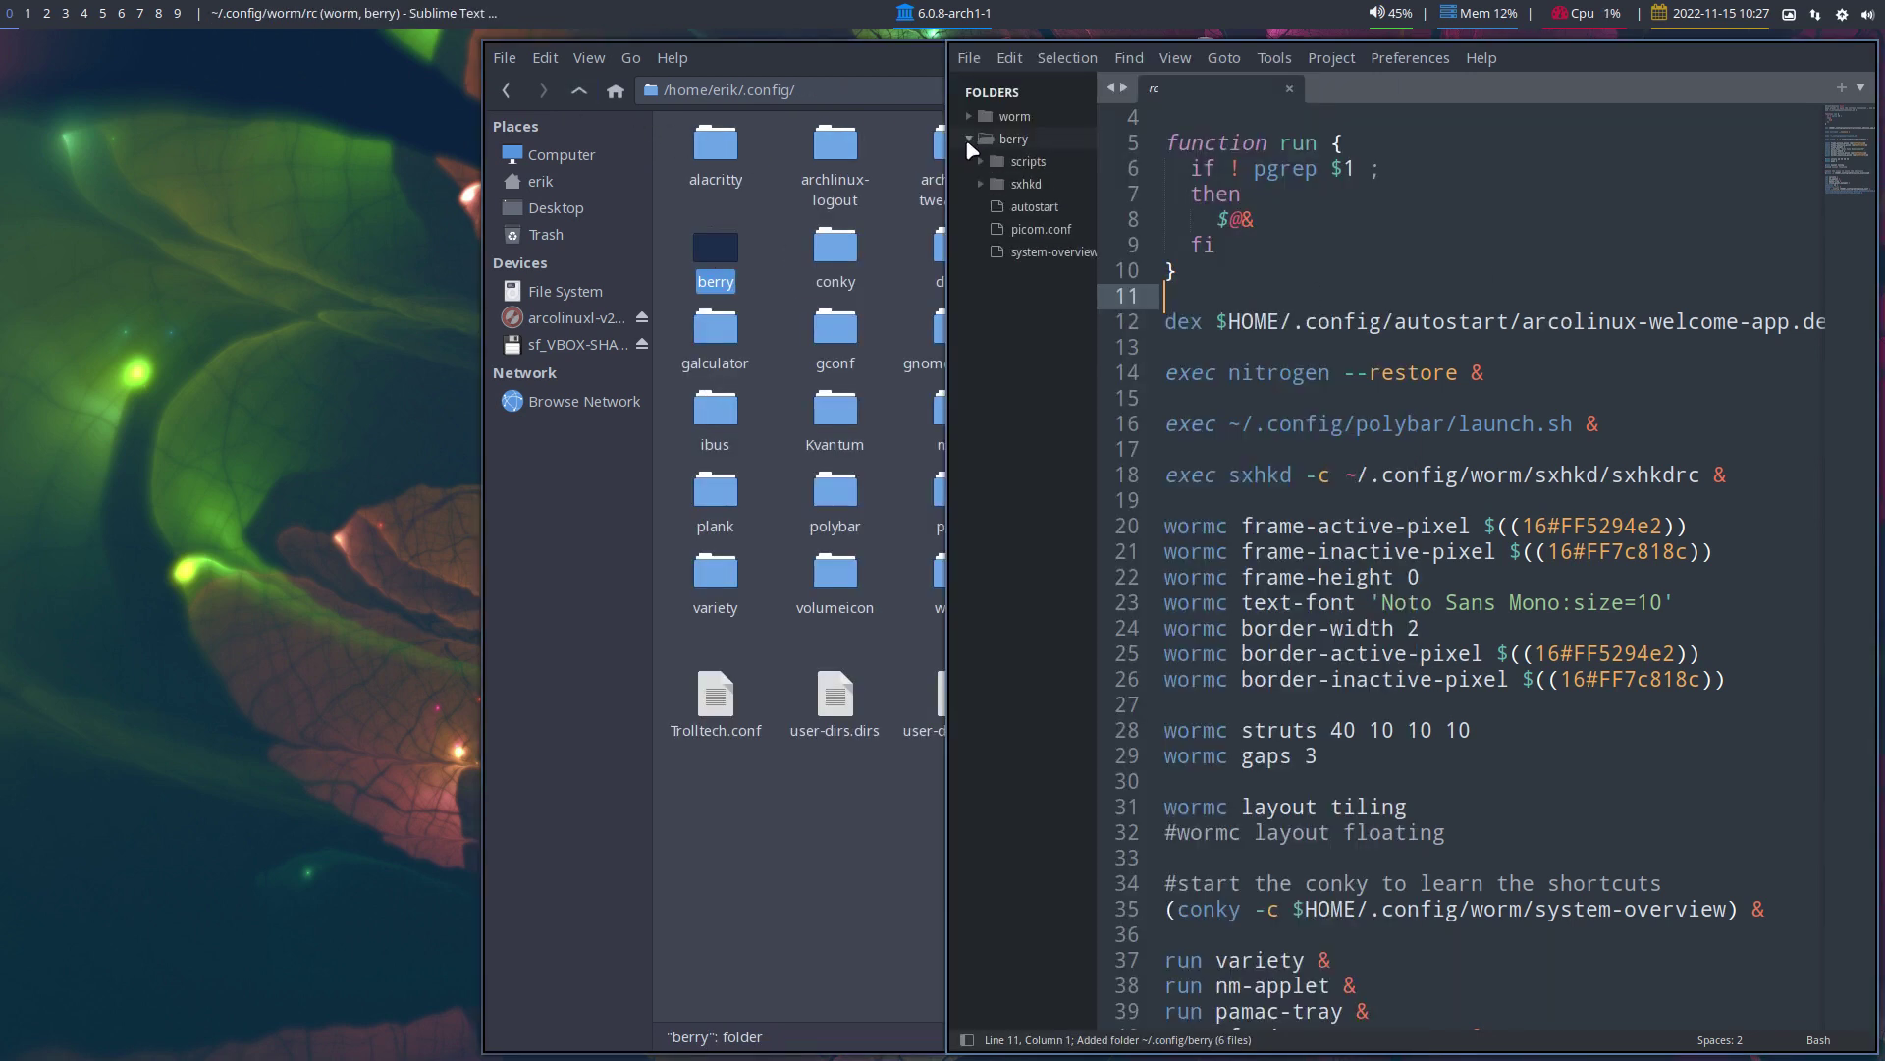
# Open berry's autostart file and highlight every berryc occurrence.
pyautogui.click(1060, 254)
pyautogui.click(1053, 231)
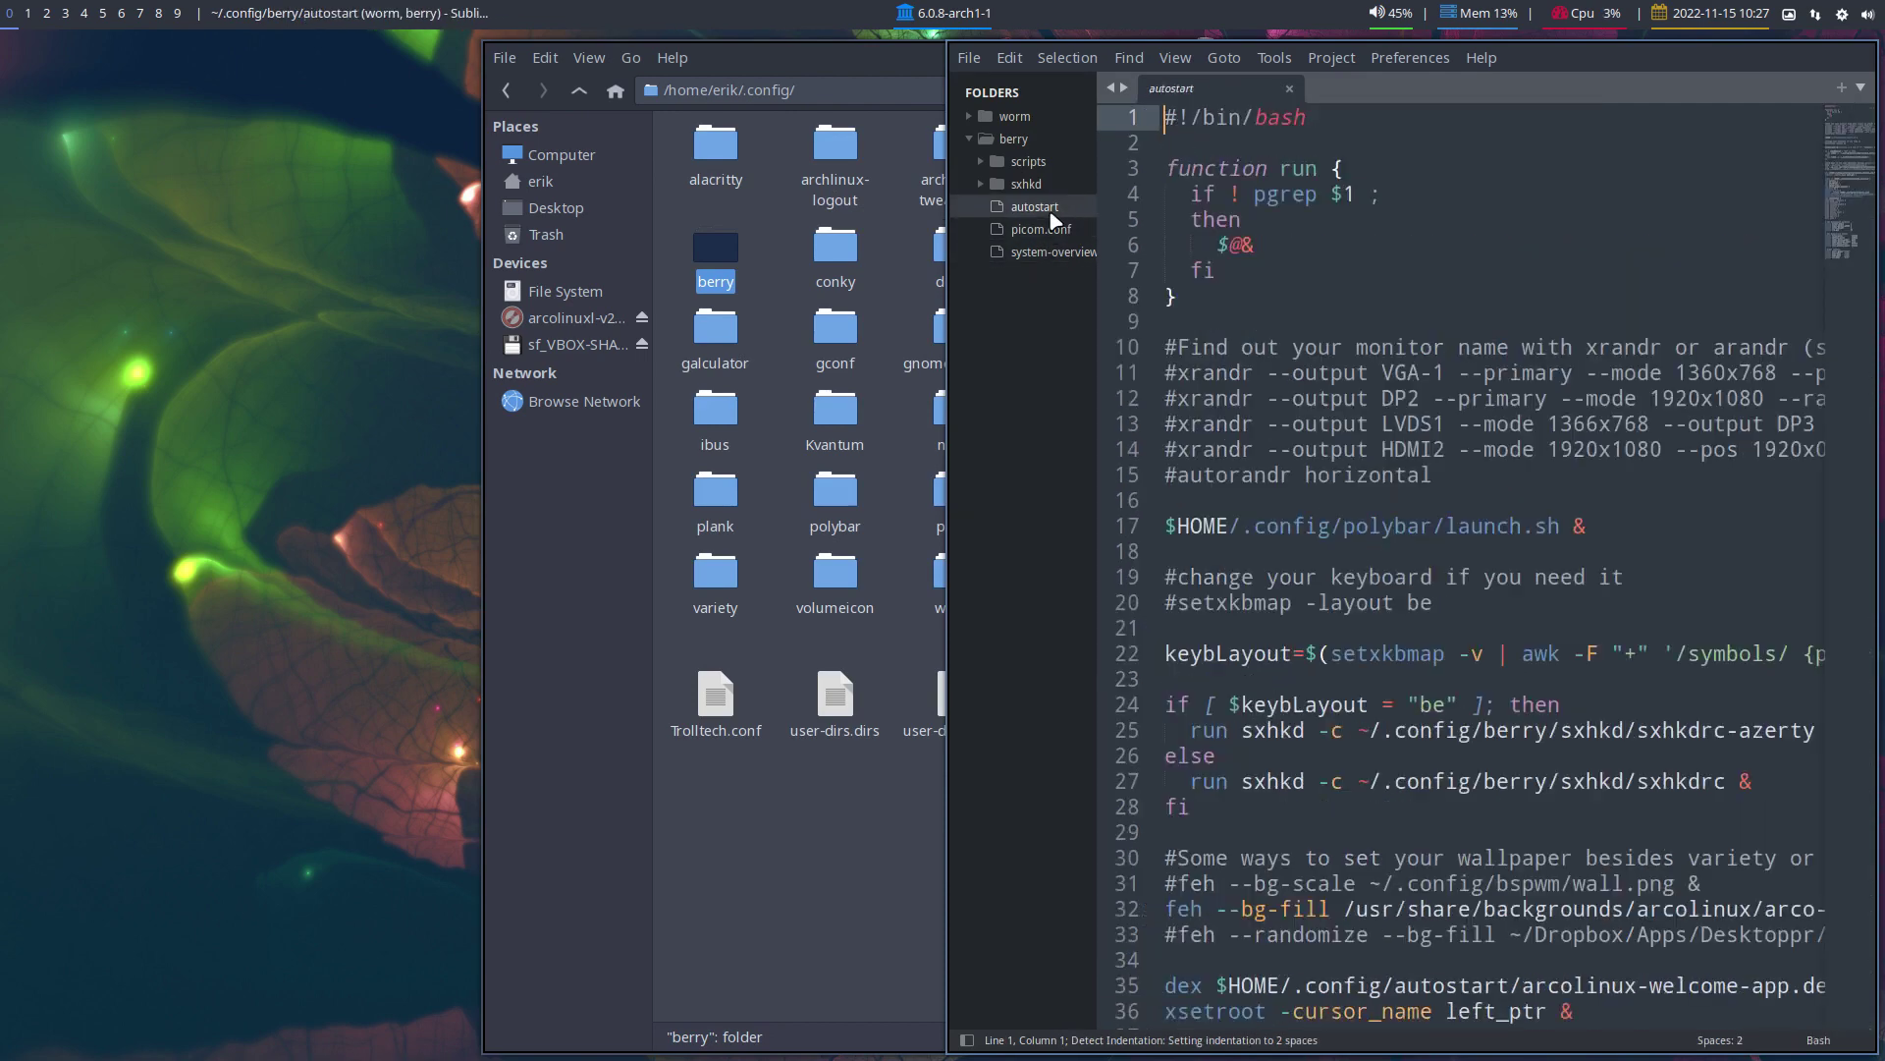
pyautogui.scroll(-5, 1378, 605)
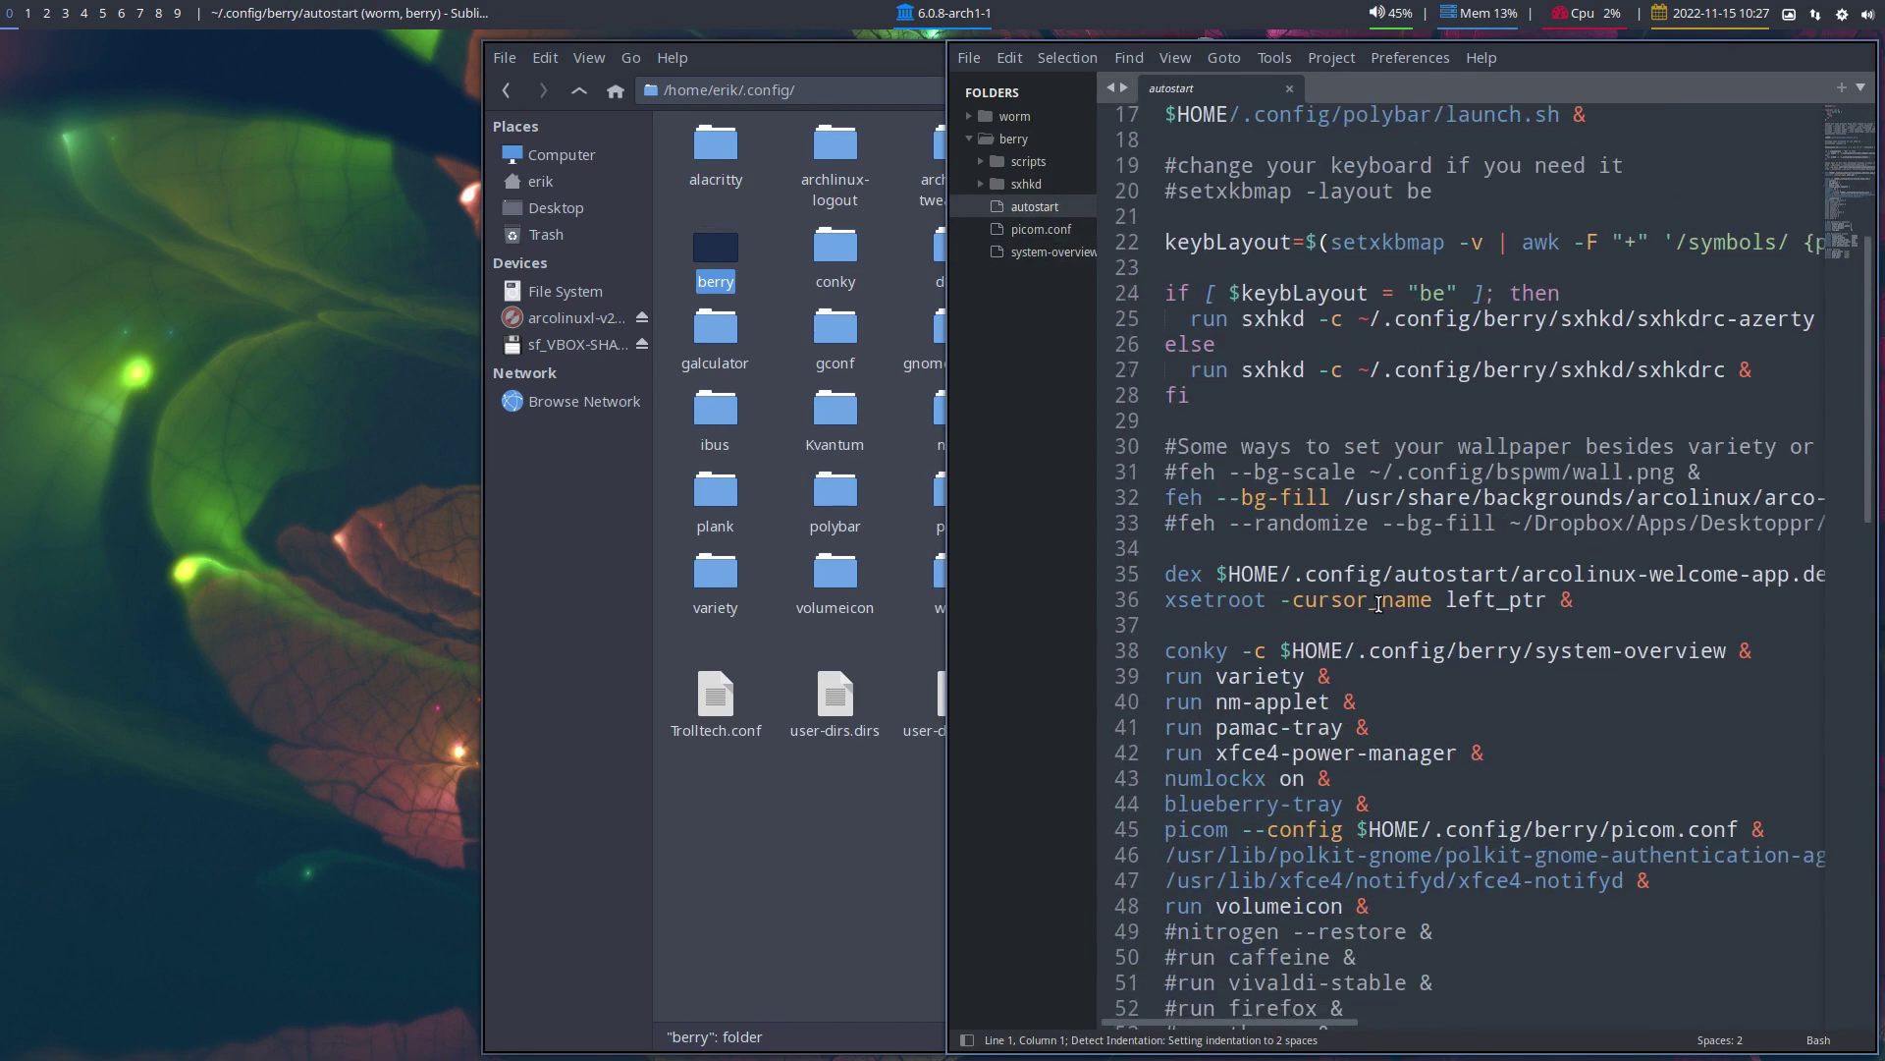
pyautogui.scroll(-1, 1378, 604)
pyautogui.scroll(-10, 1377, 604)
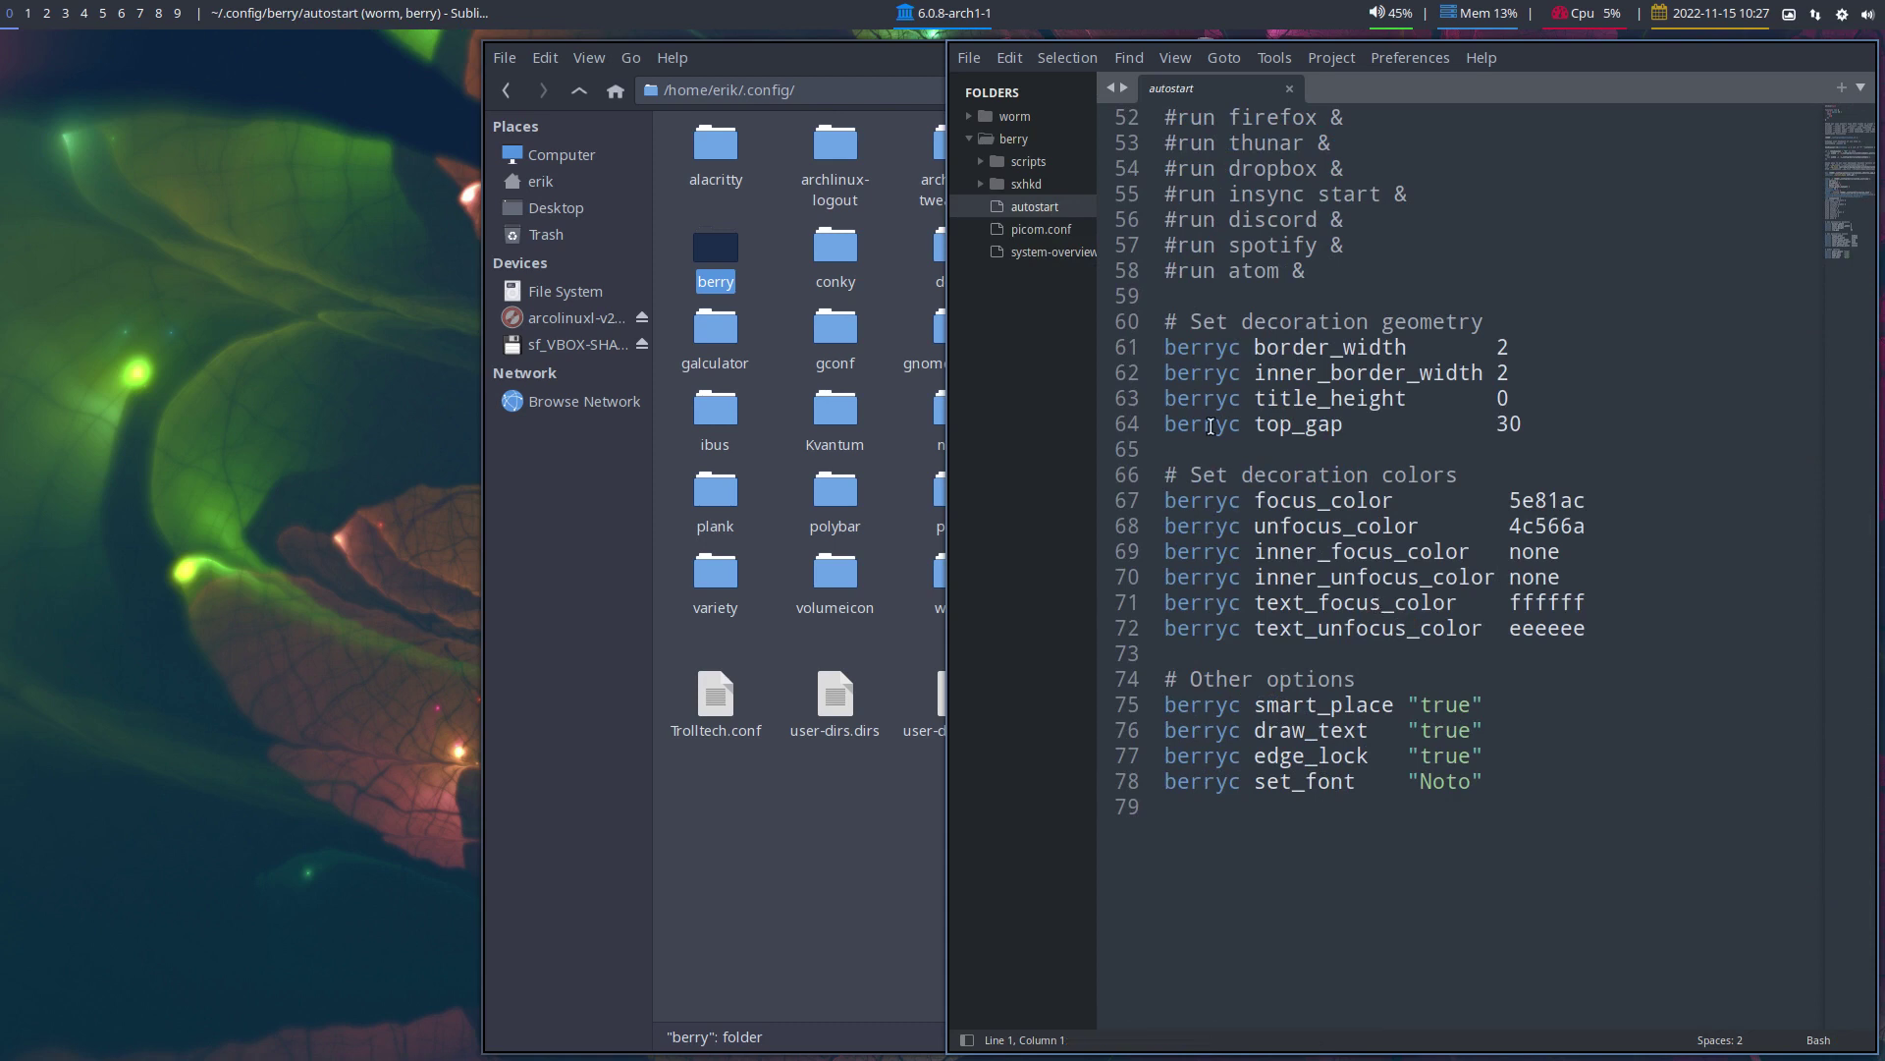
pyautogui.doubleClick(1196, 348)
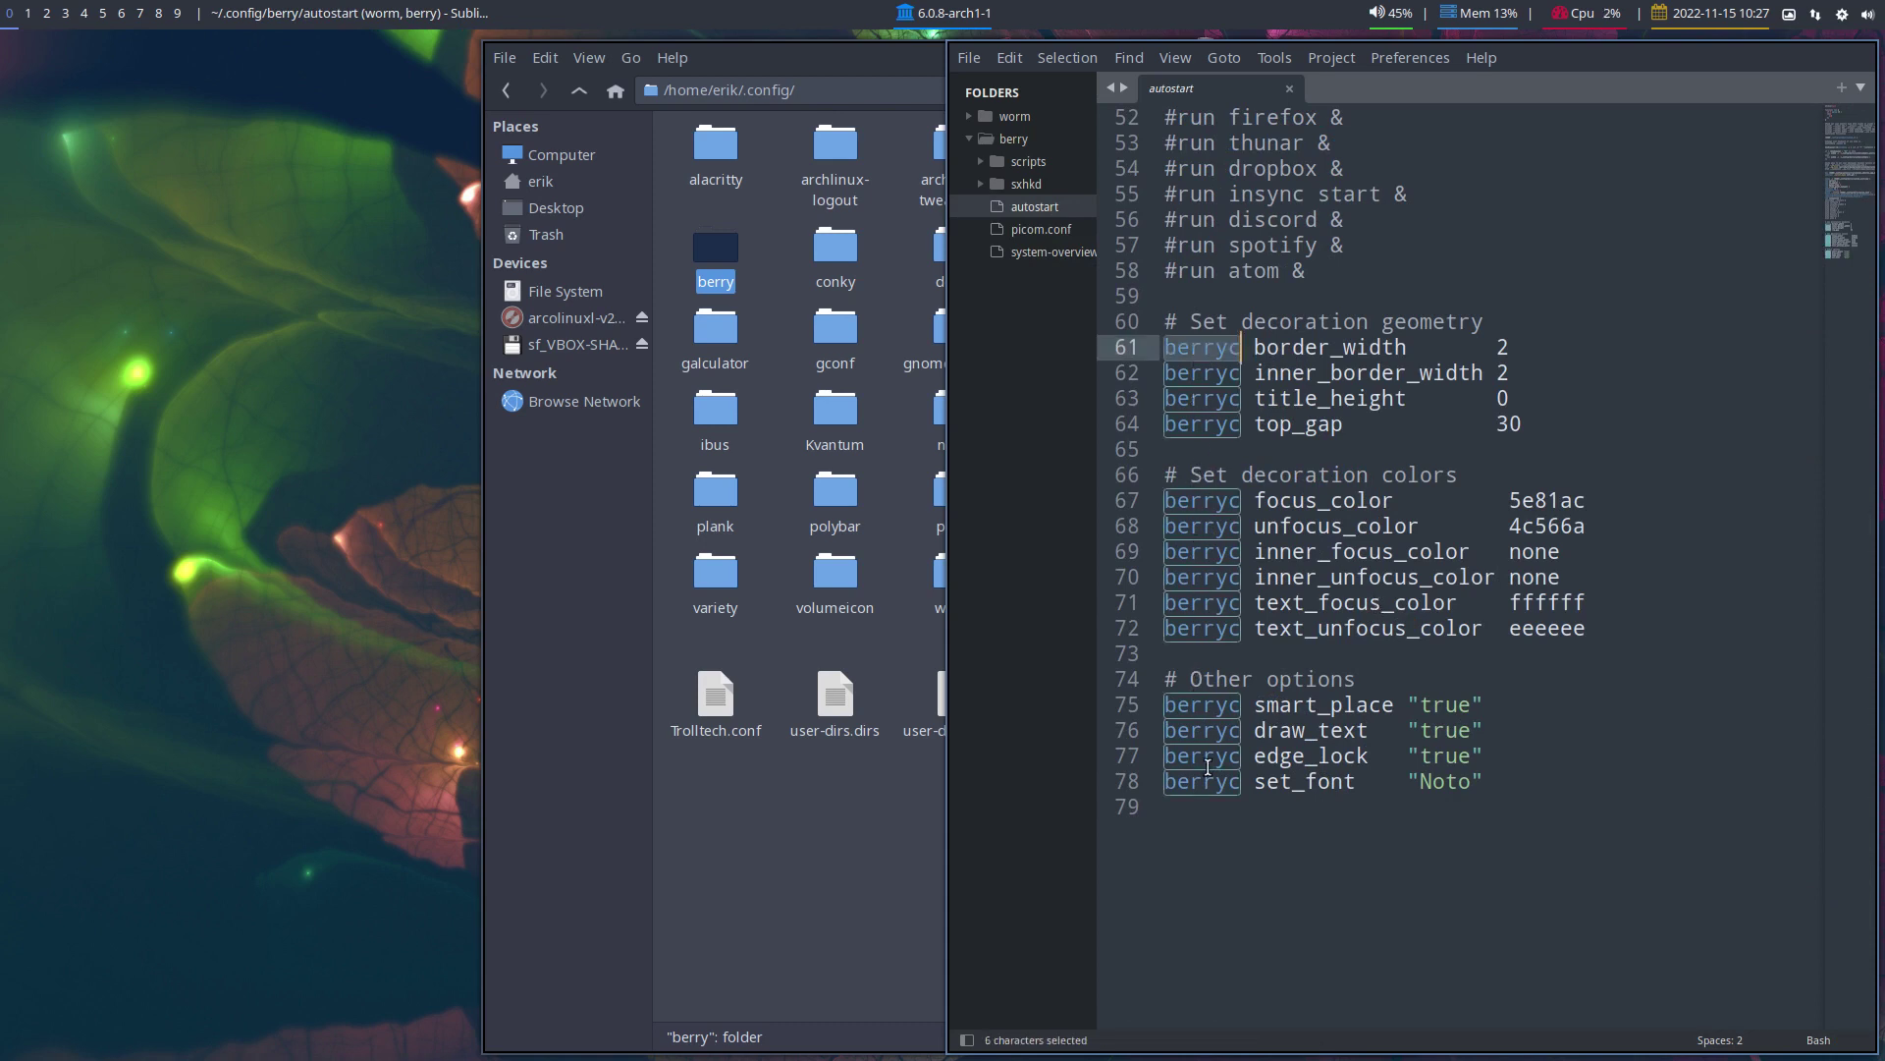
pyautogui.scroll(1, 1205, 737)
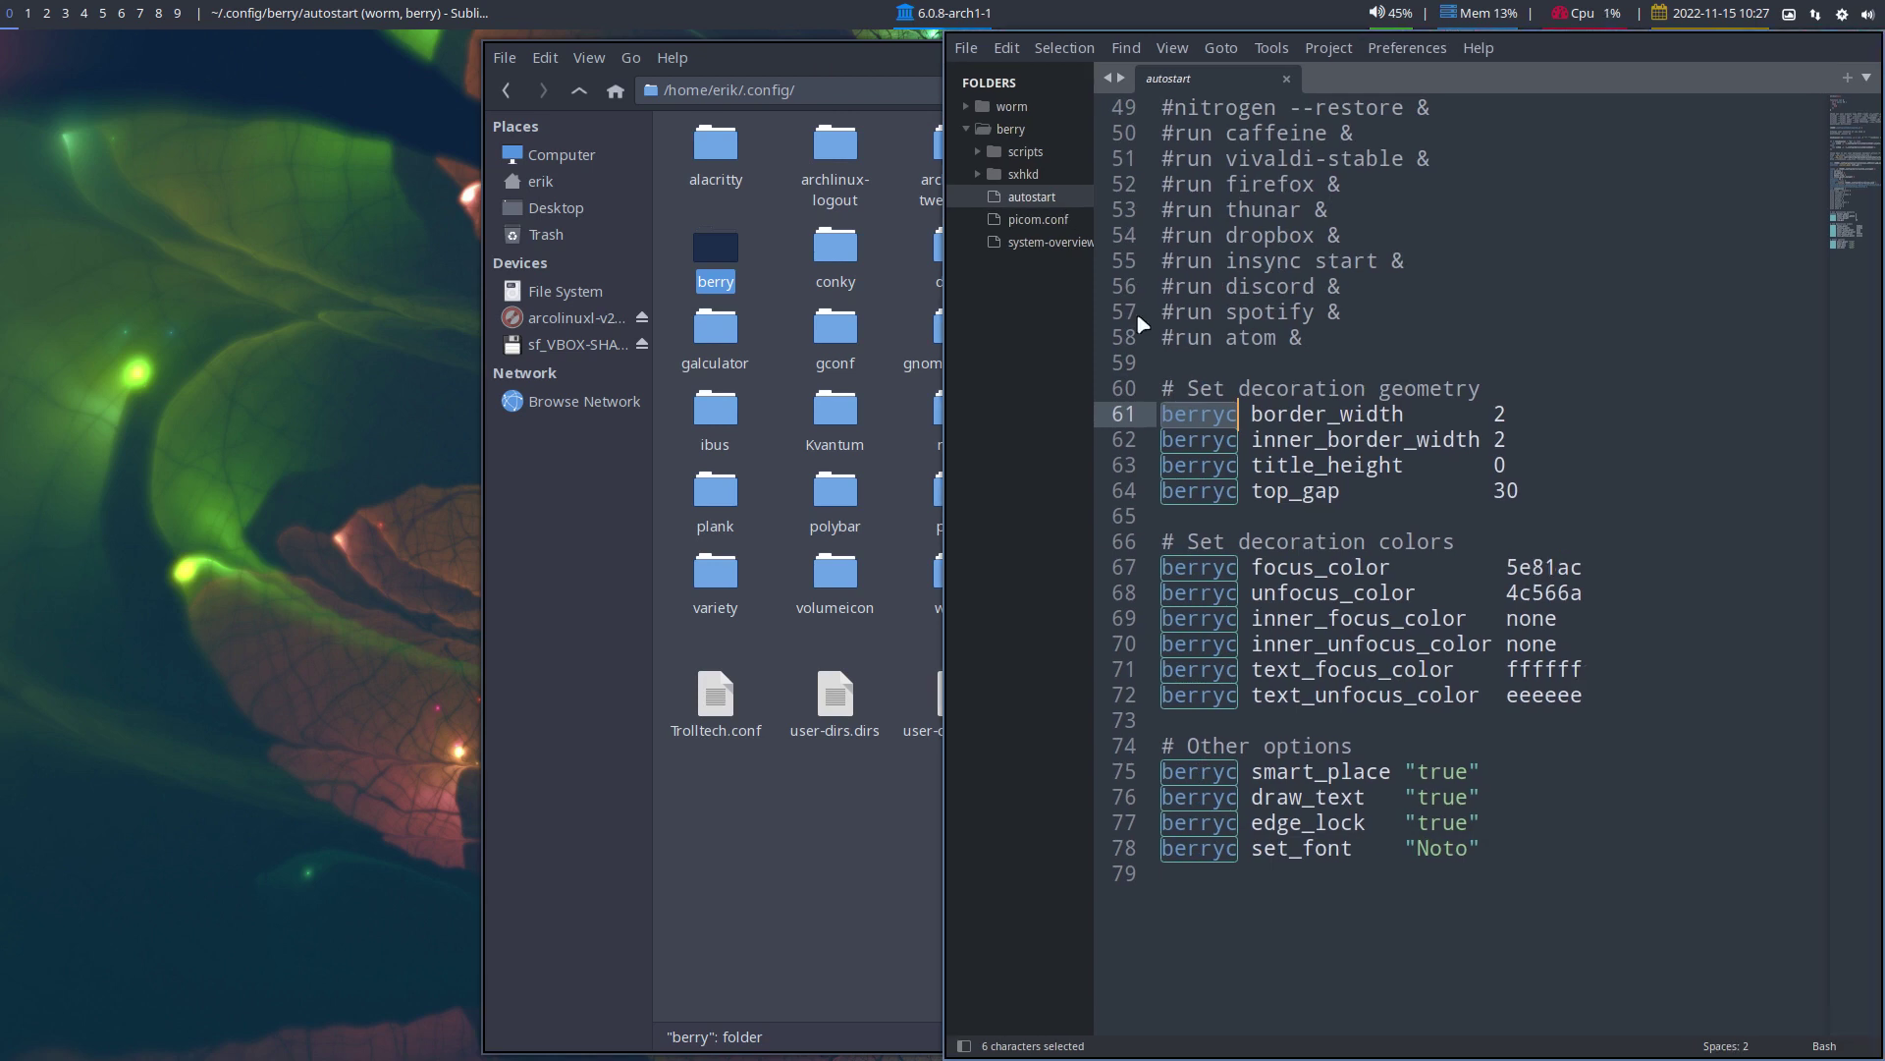
# Raise the Thunar window and tile it into the left half of the screen.
pyautogui.click(845, 771)
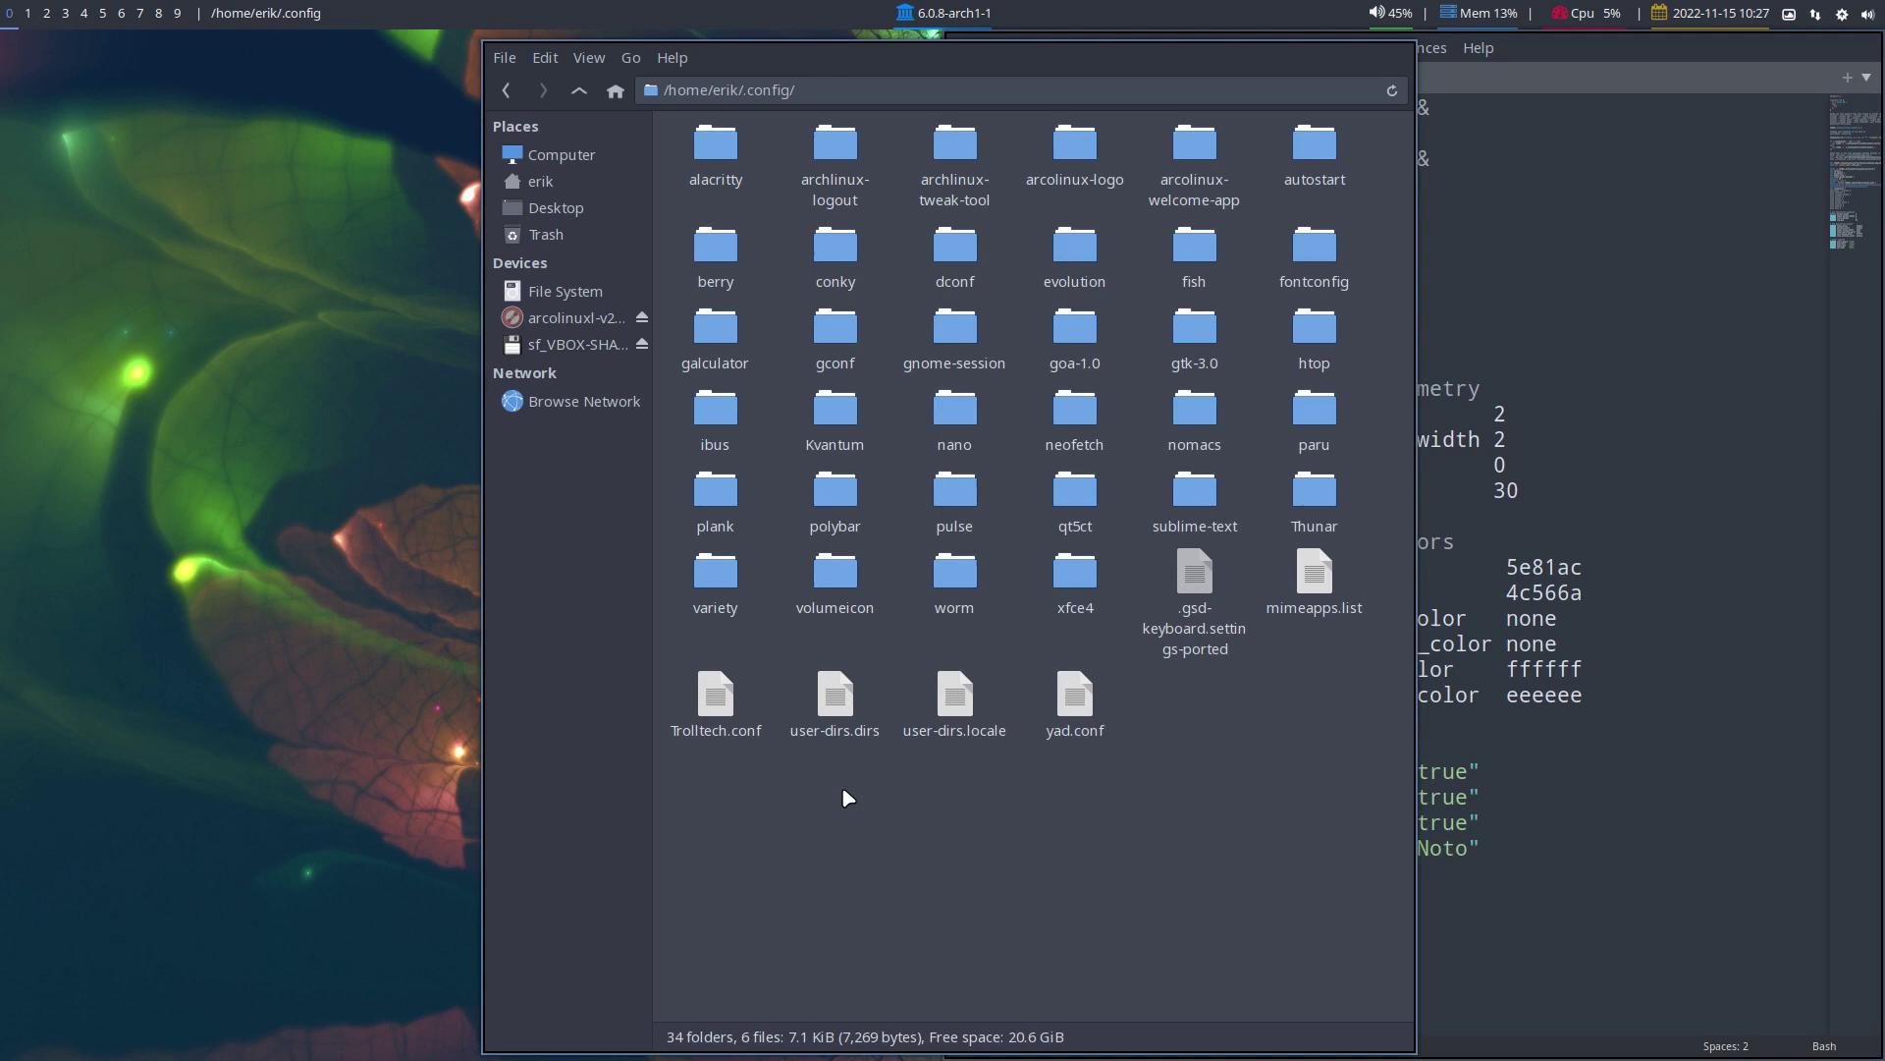
pyautogui.press('super+Left')
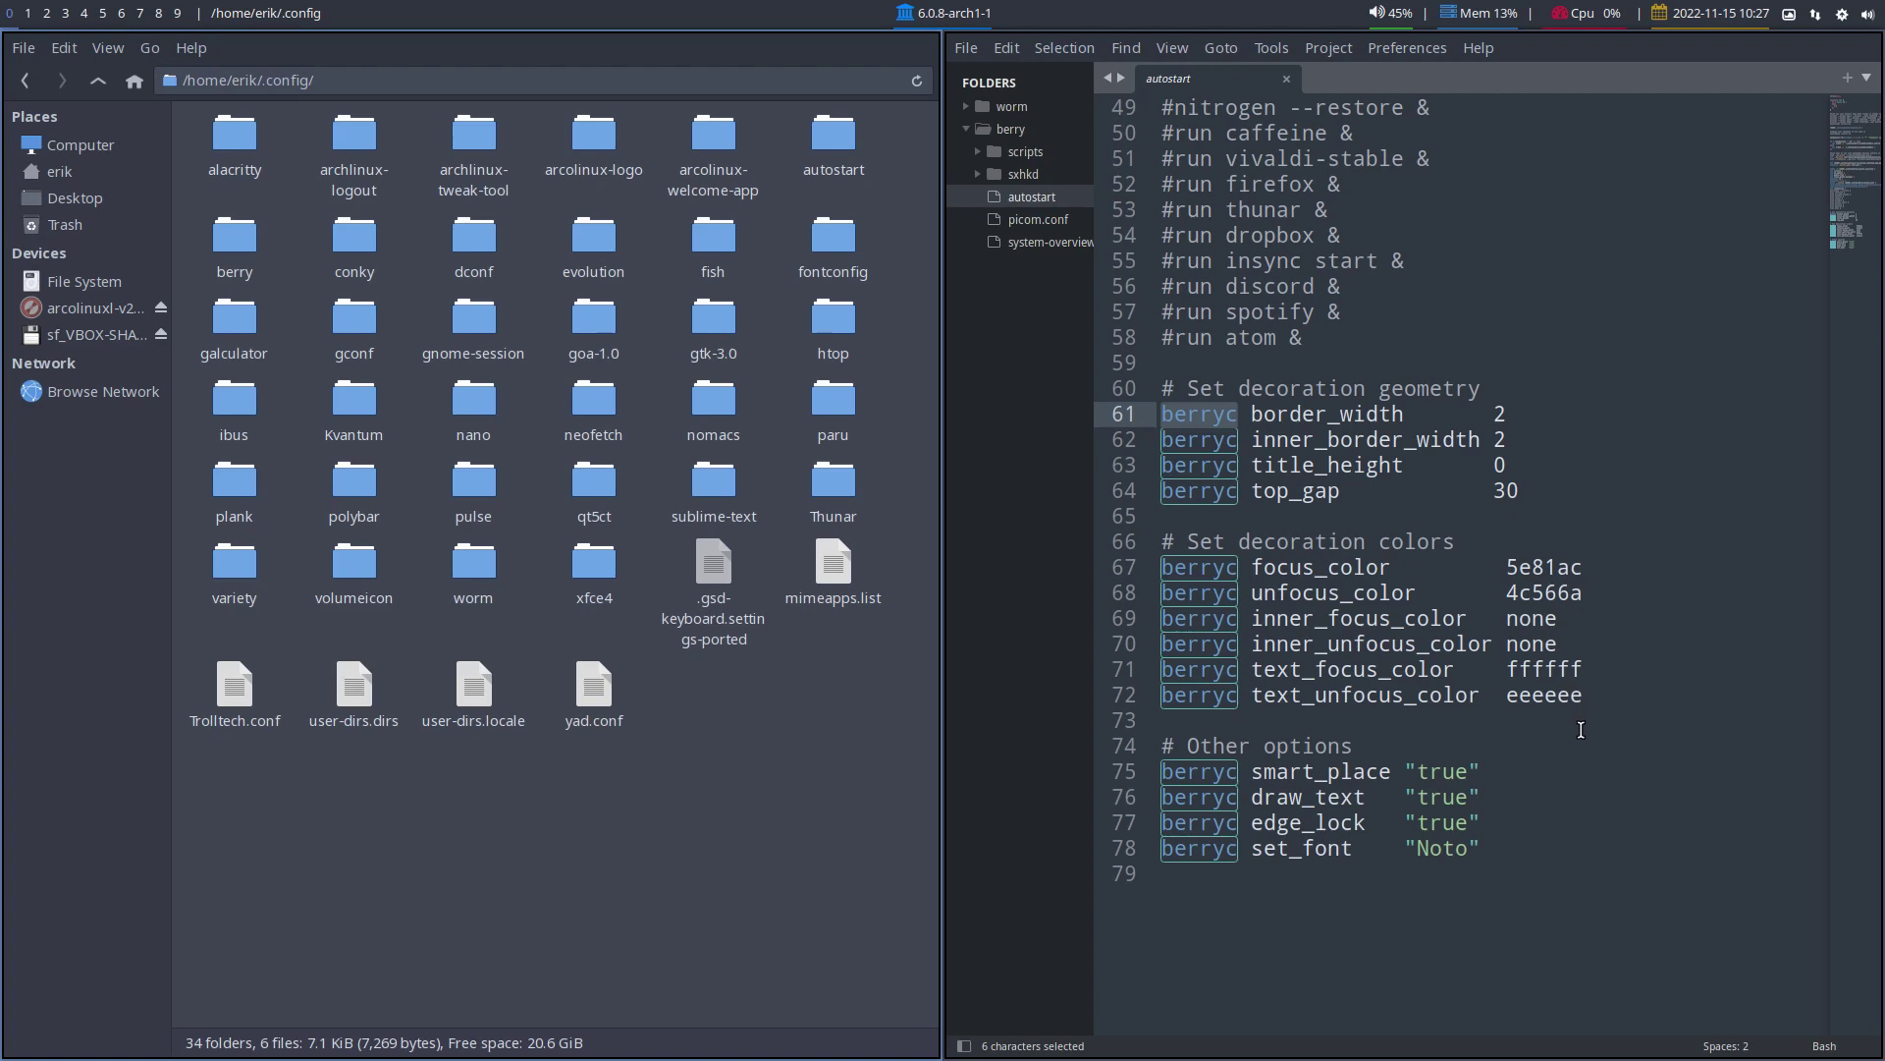
pyautogui.scroll(3, 1578, 759)
pyautogui.scroll(6, 1576, 764)
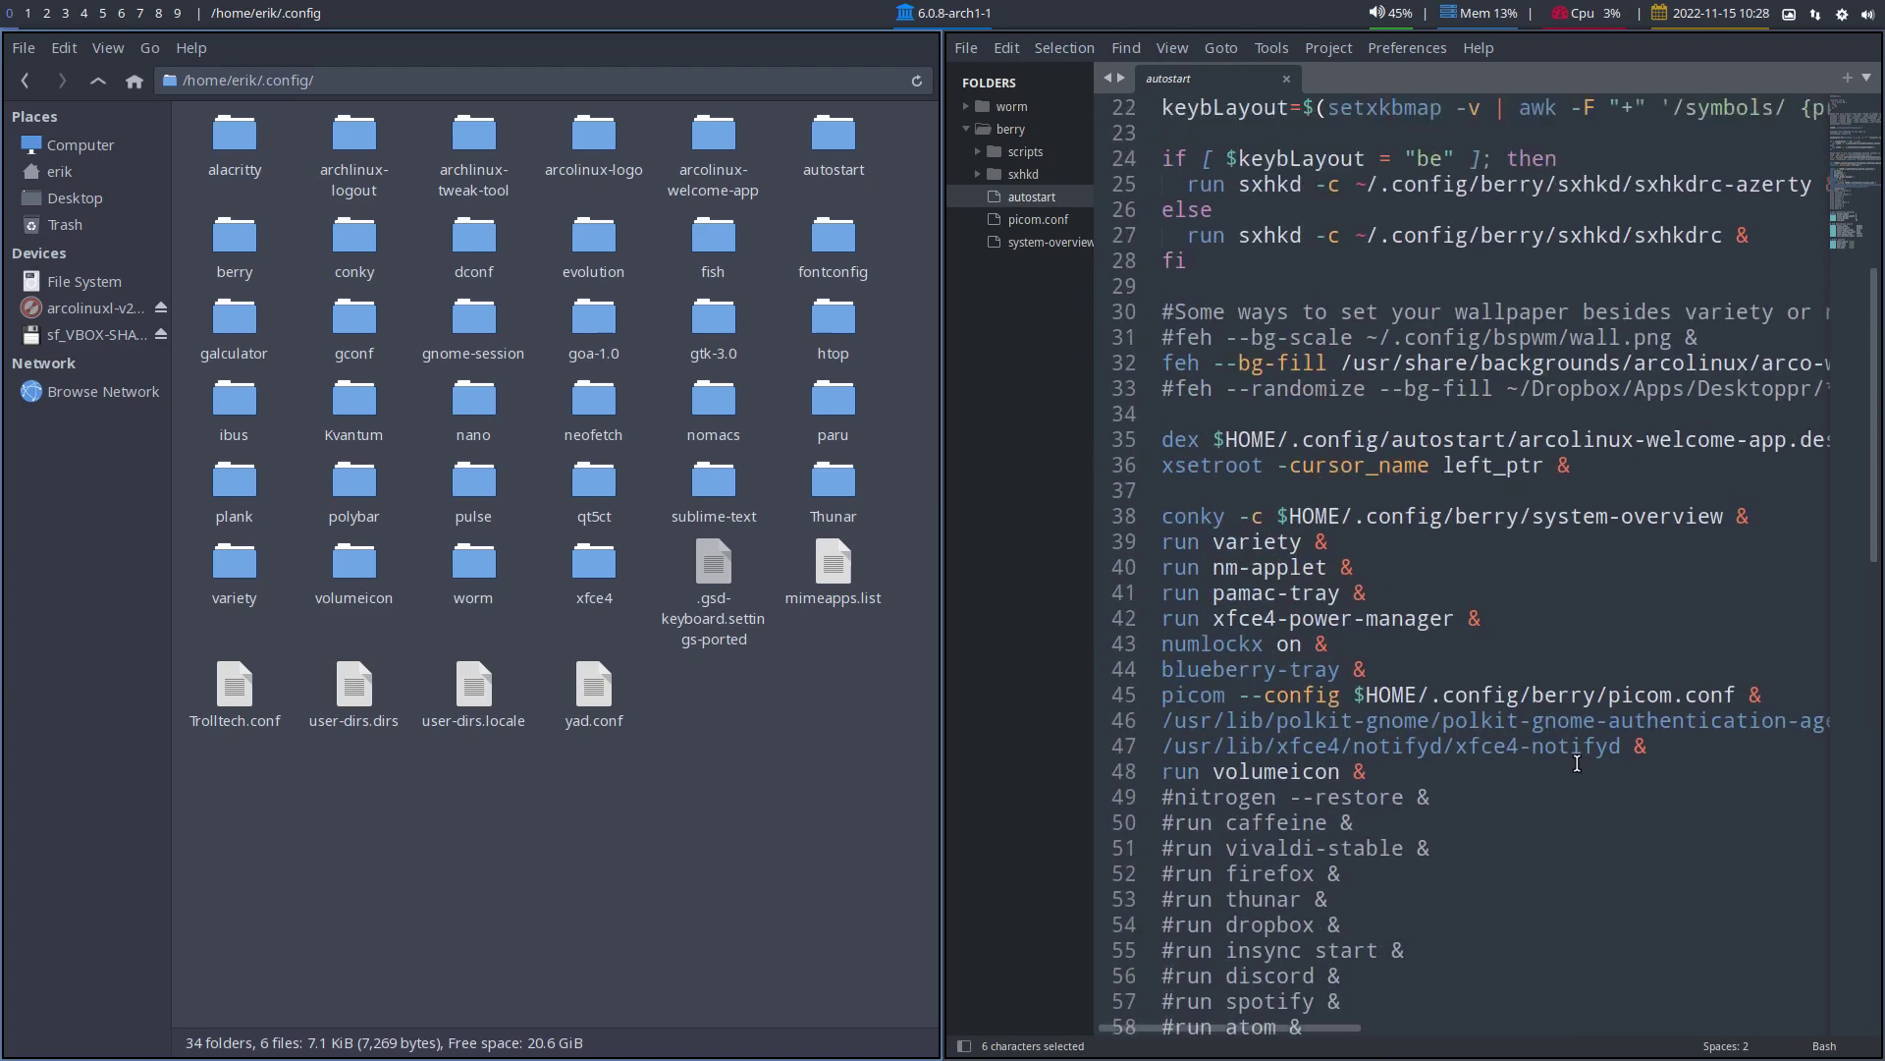
pyautogui.scroll(3, 1576, 763)
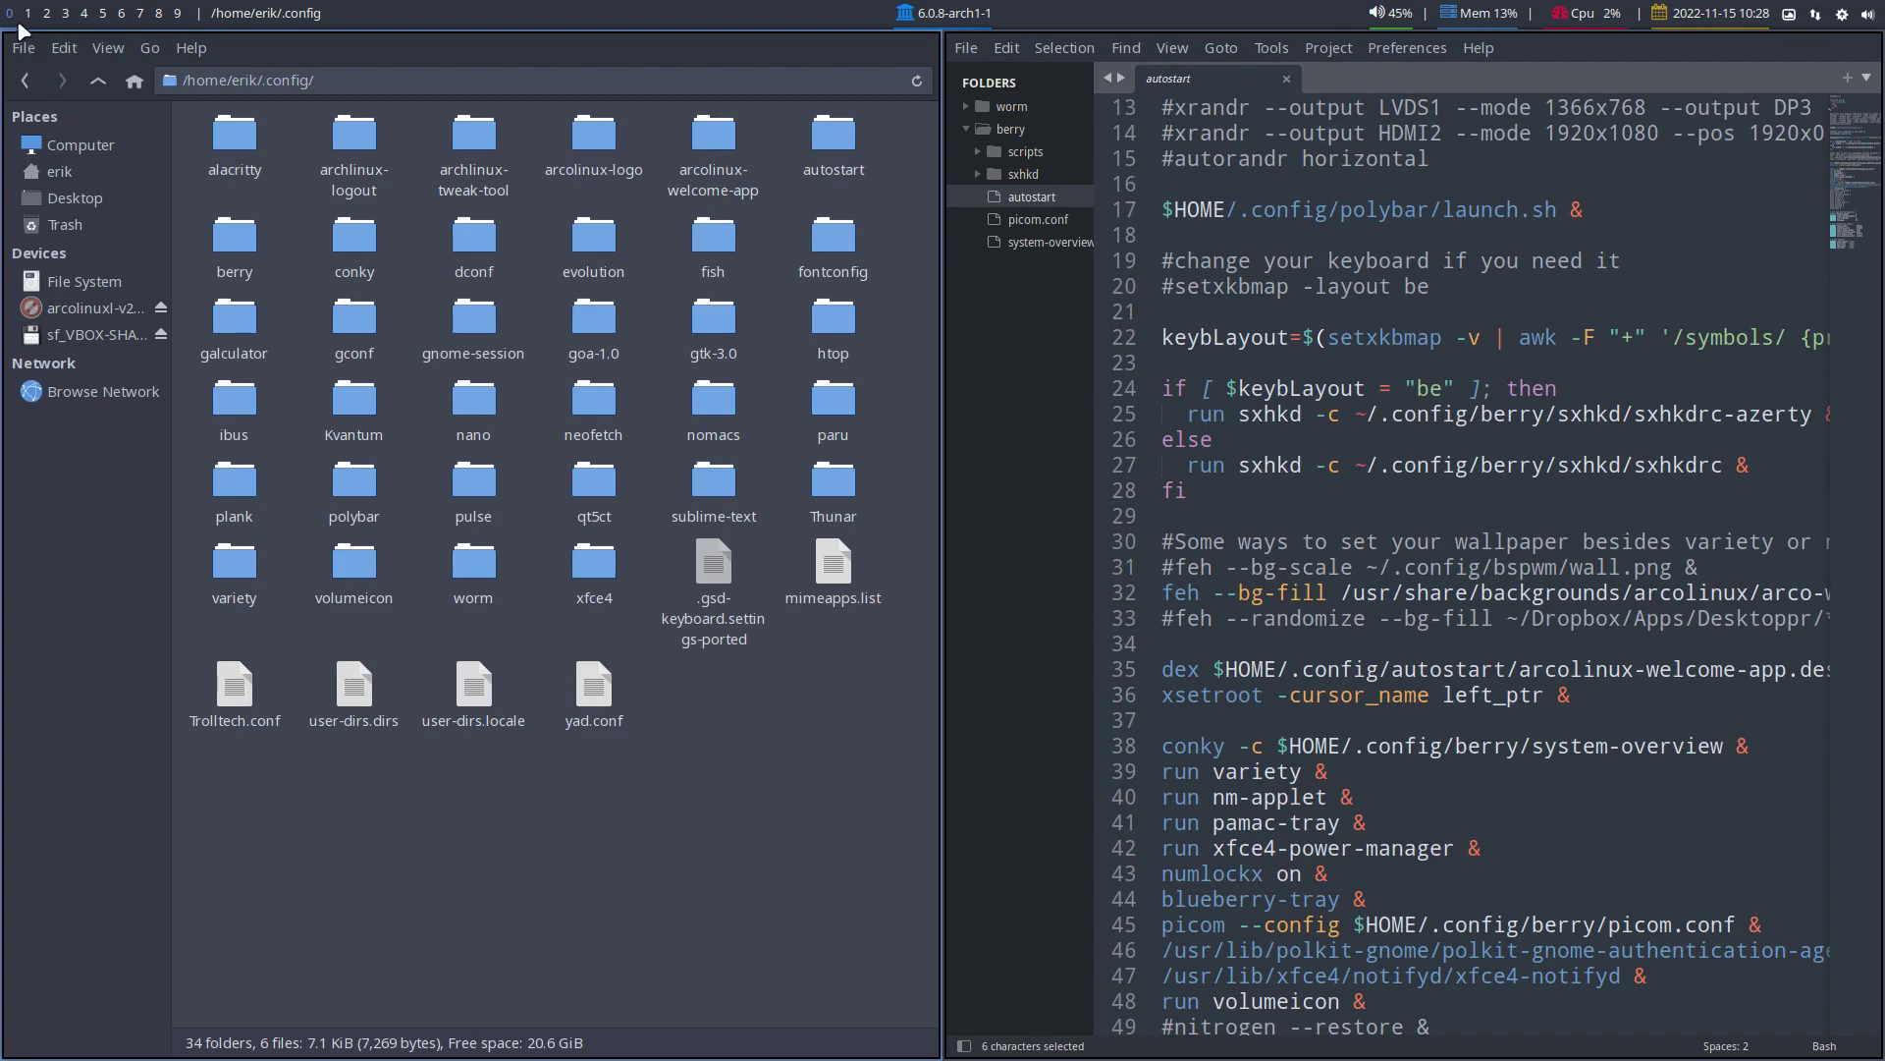
pyautogui.scroll(-1, 21, 17)
pyautogui.scroll(1, 20, 17)
# Open sxhkd/sxhkdrc-azerty from the sidebar and highlight every berryc occurrence.
pyautogui.click(1021, 174)
pyautogui.click(1039, 220)
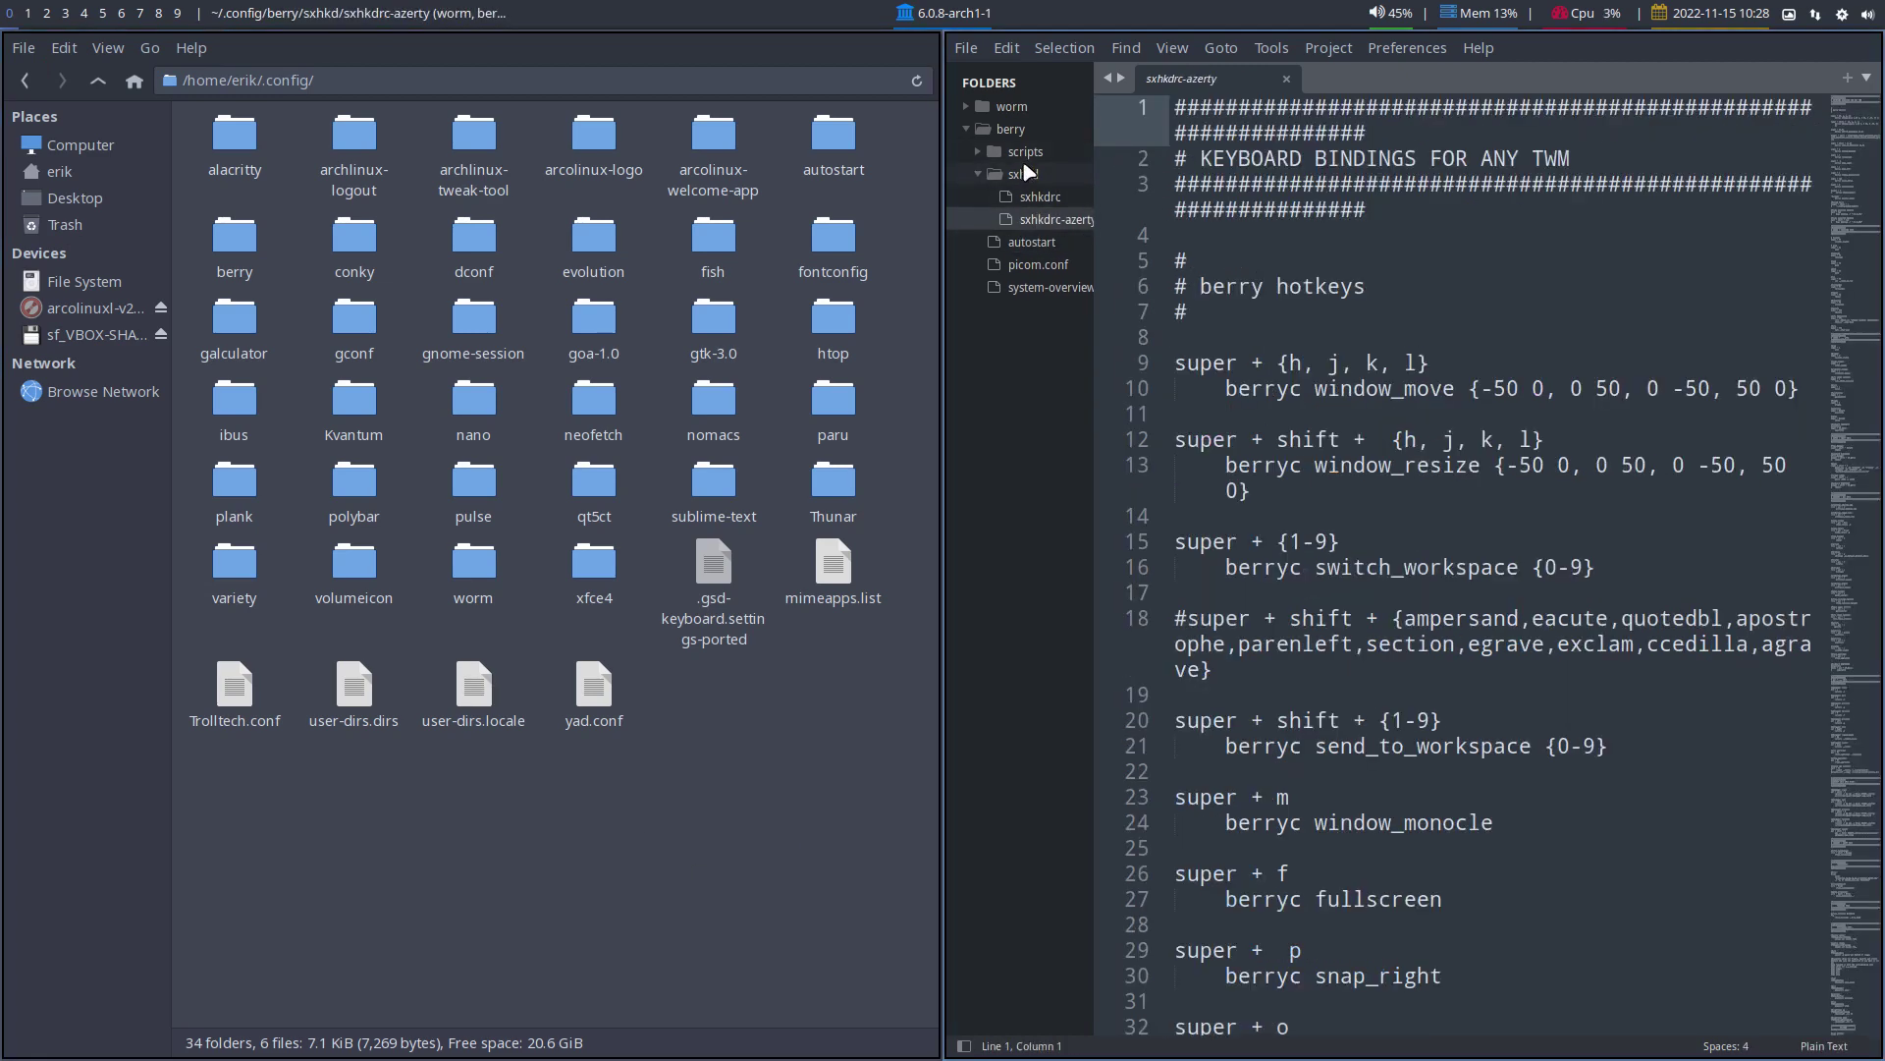
pyautogui.doubleClick(1265, 390)
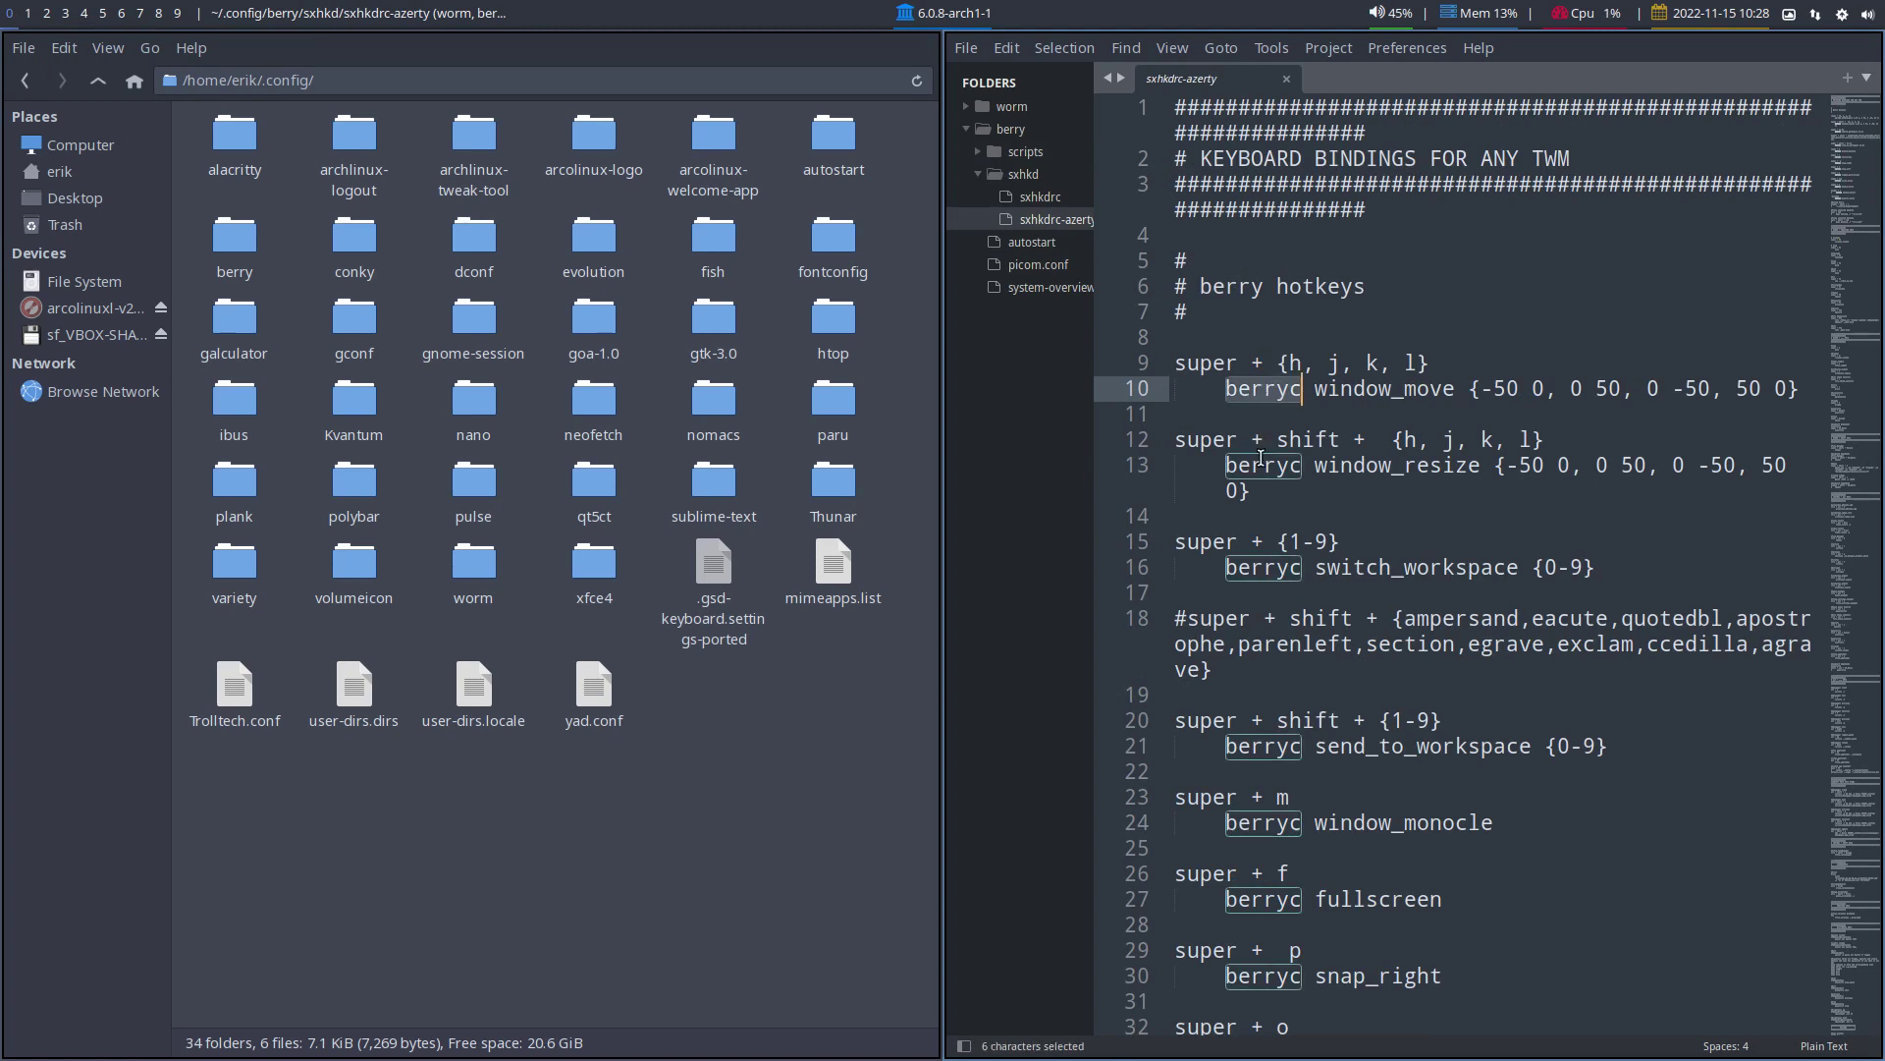
pyautogui.scroll(-5, 1273, 797)
pyautogui.scroll(-1, 1274, 796)
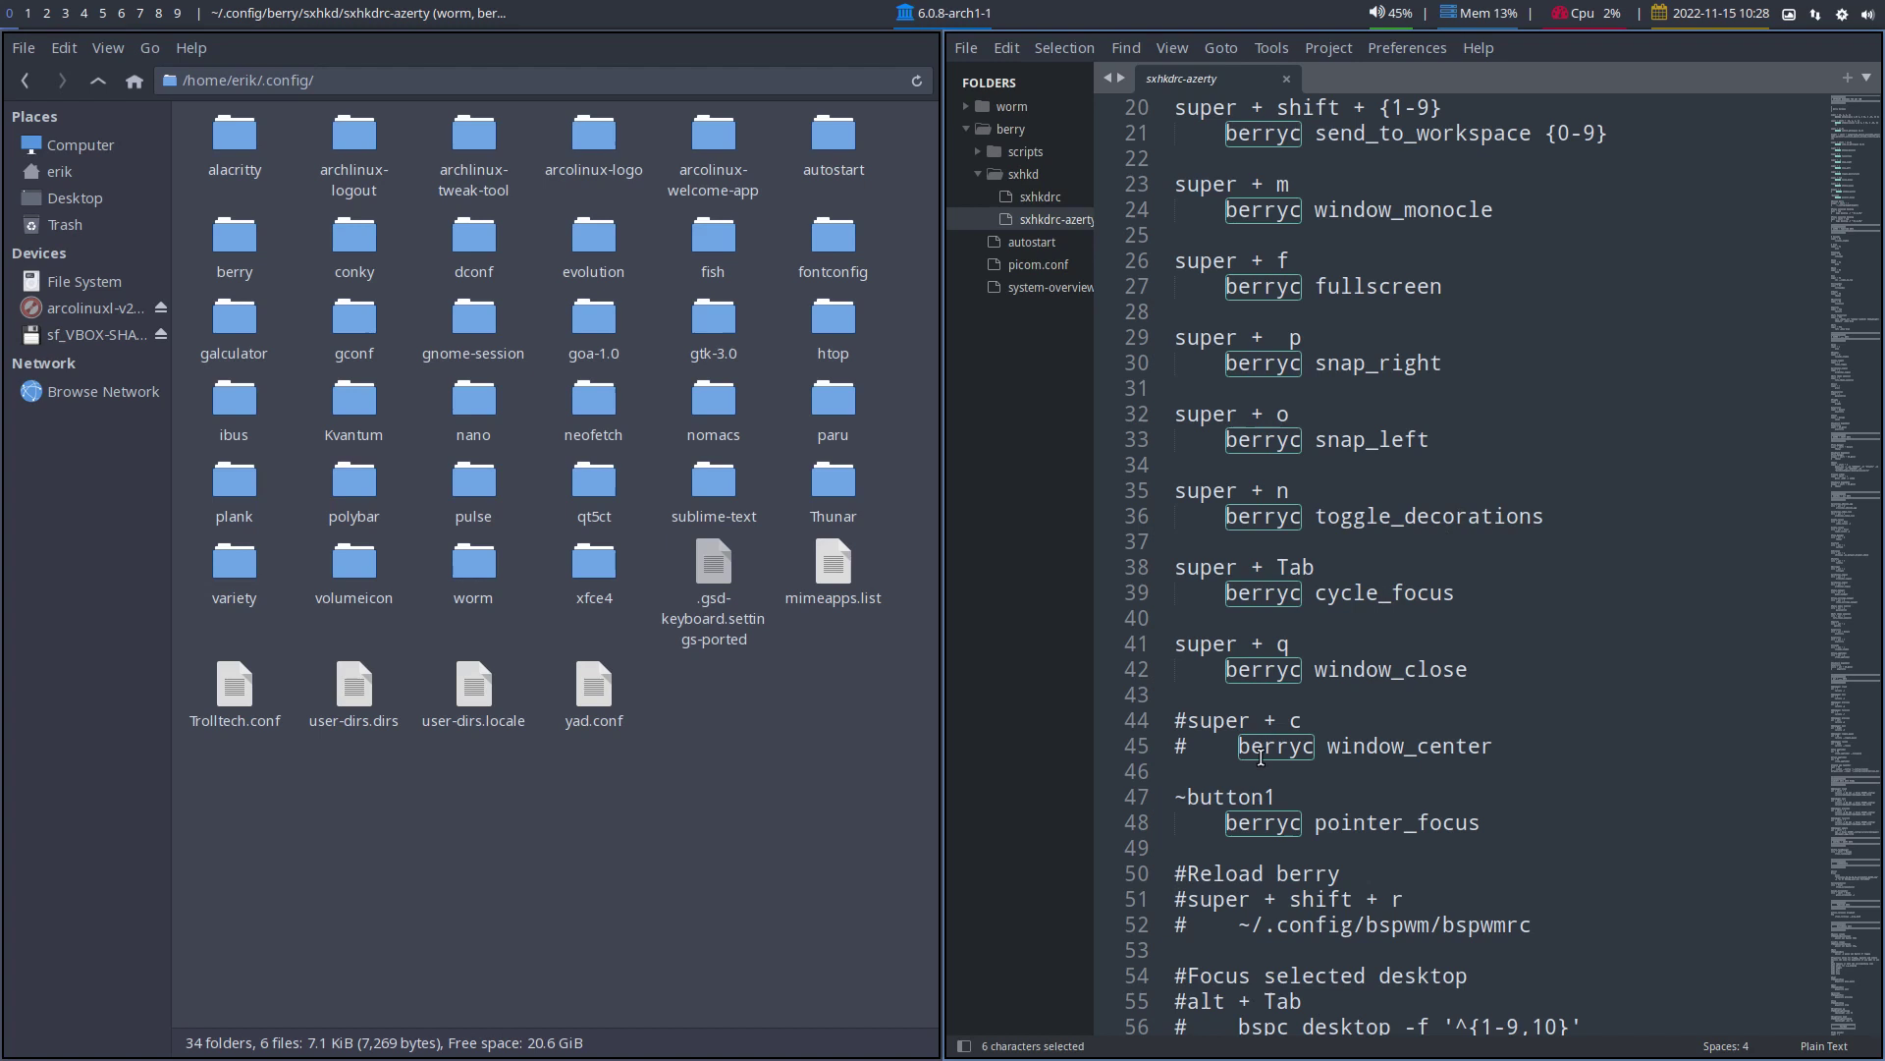
# Close both the Thunar file manager and Sublime Text with super+q.
pyautogui.press('super+Tab')
pyautogui.press('super+Tab')
pyautogui.press('super+Tab')
pyautogui.press('super+Tab')
pyautogui.click(833, 566)
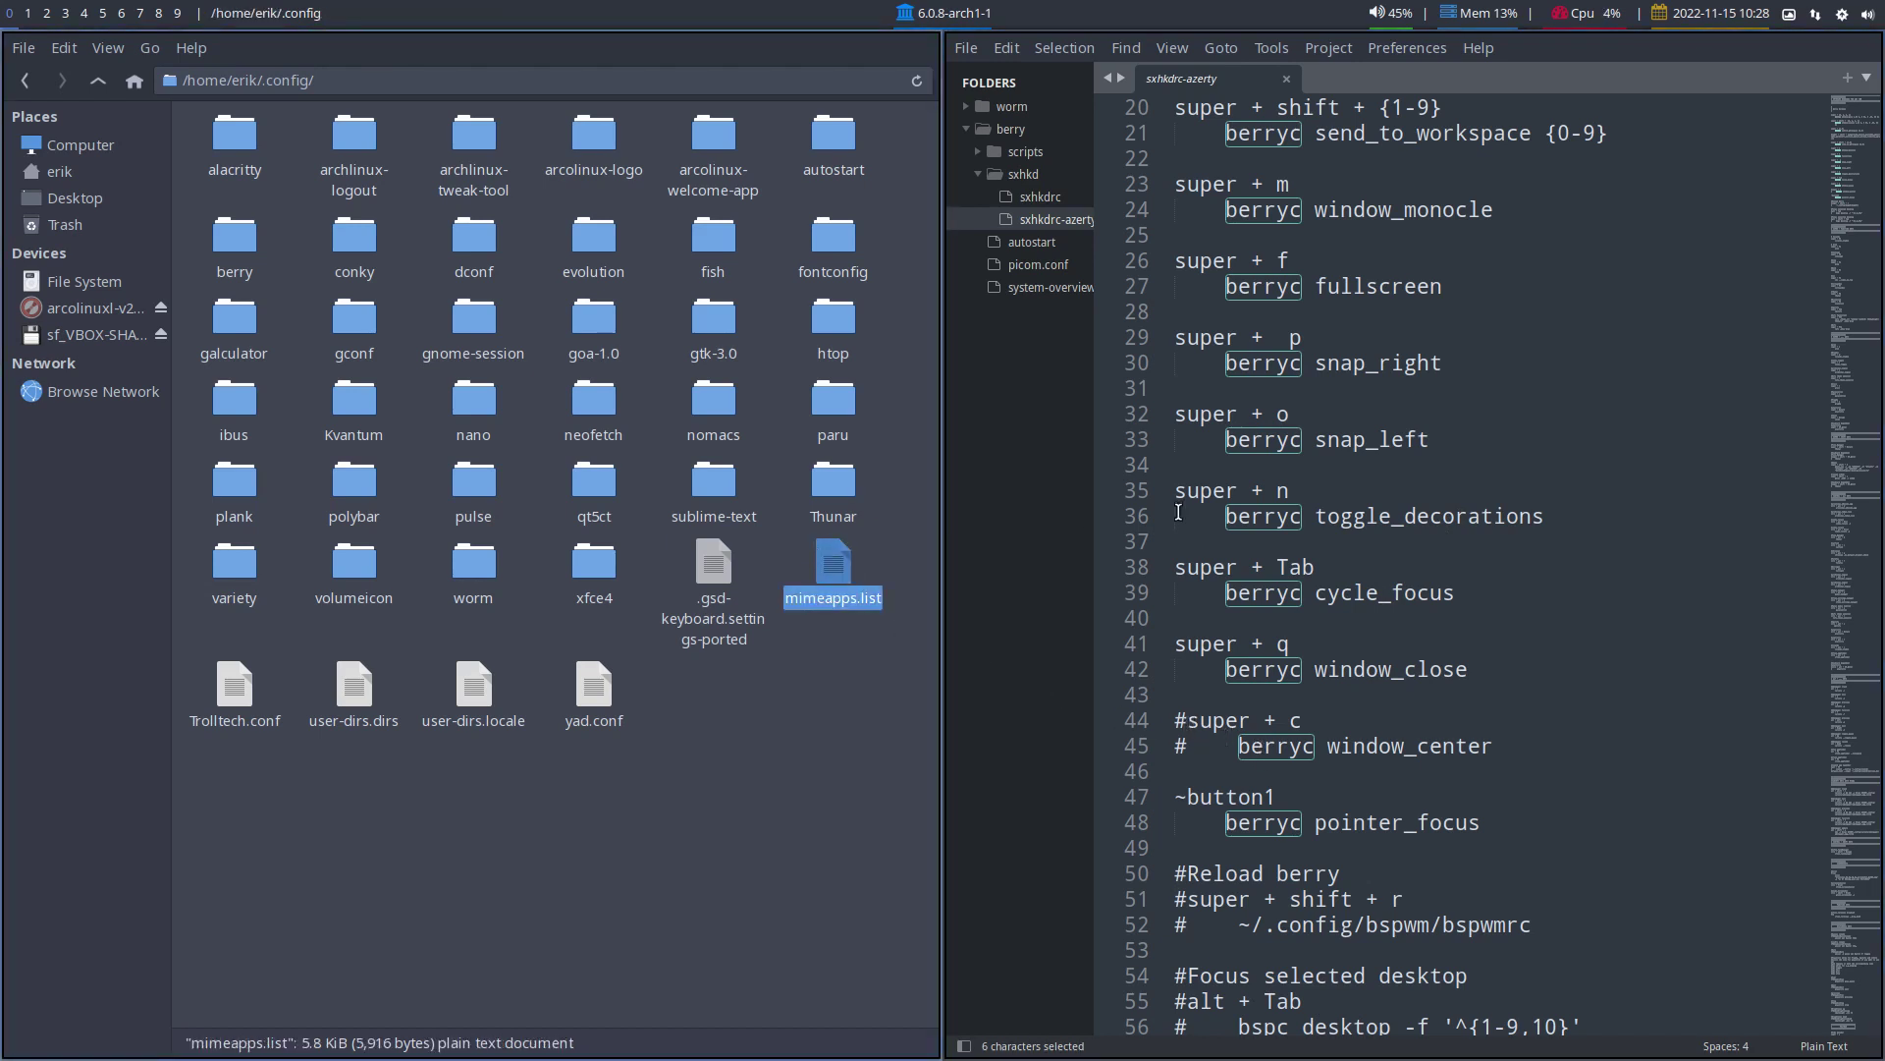
pyautogui.press('super+q')
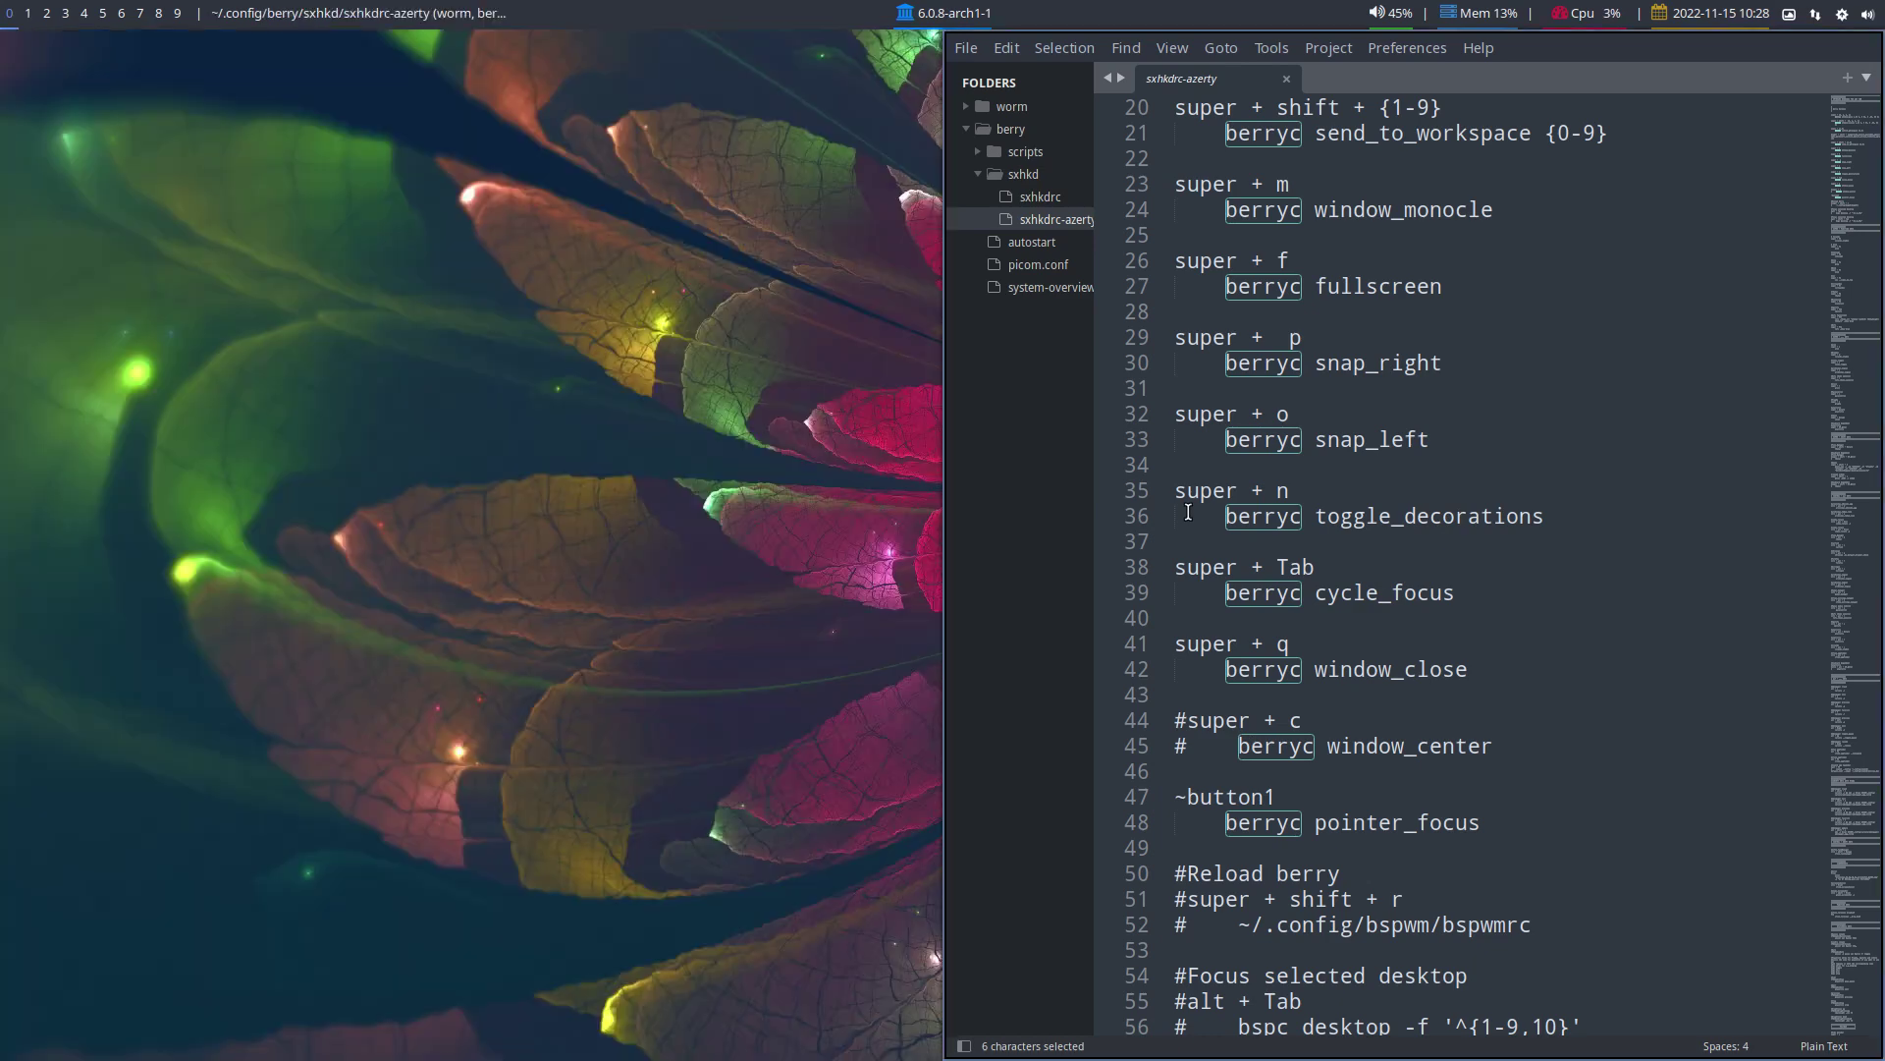
pyautogui.press('super+q')
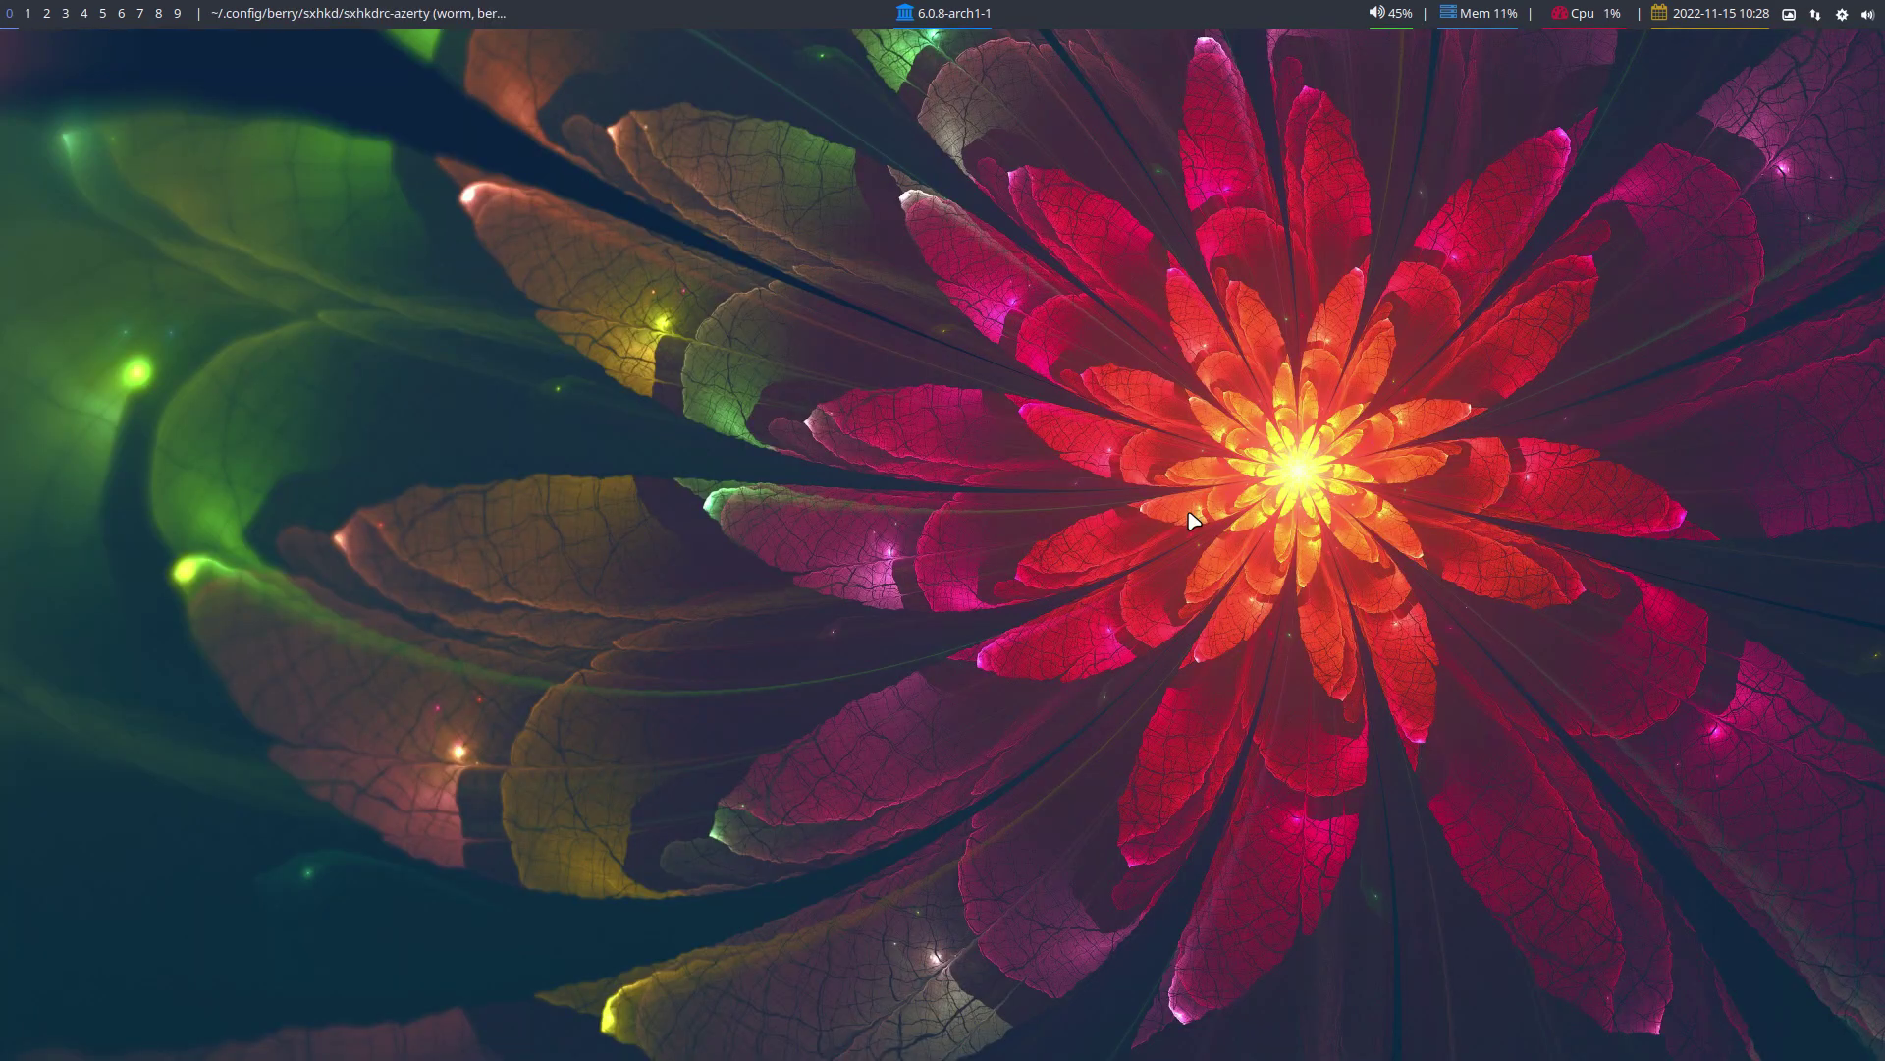